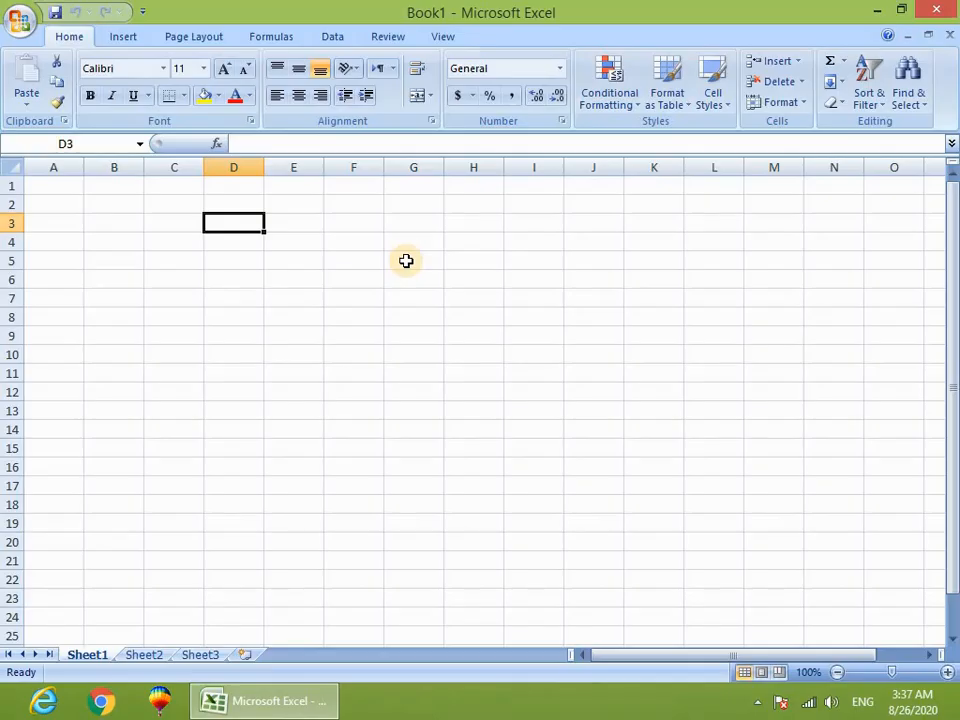
# Enter the column headers Date in D4 and Rs in E4, and widen column D
pyautogui.click(217, 255)
pyautogui.click(222, 244)
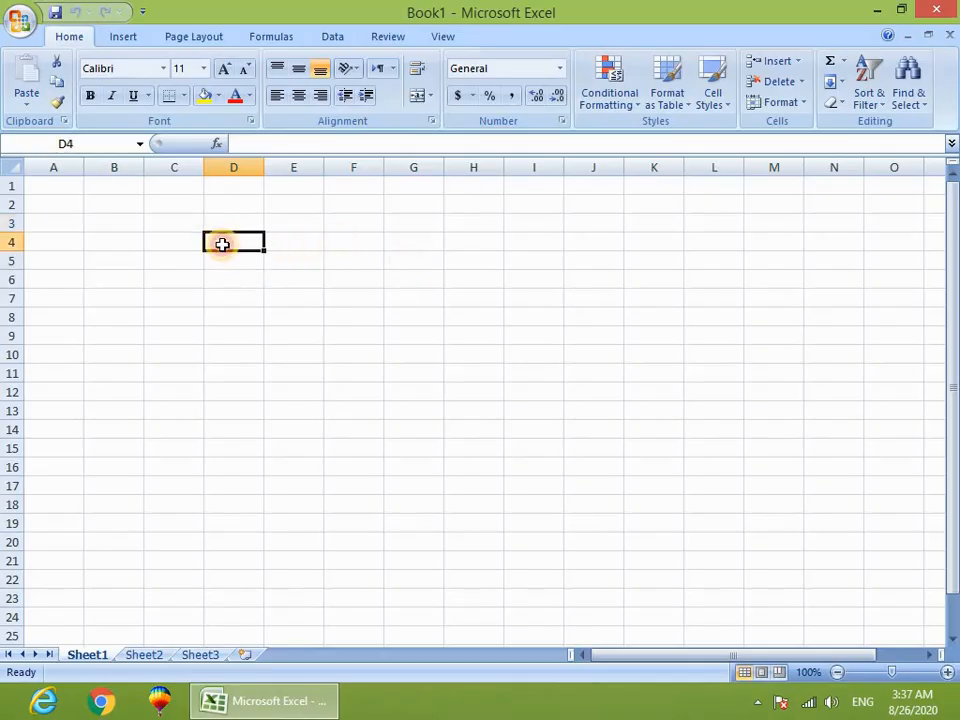
pyautogui.write('Dat')
pyautogui.press('Tab')
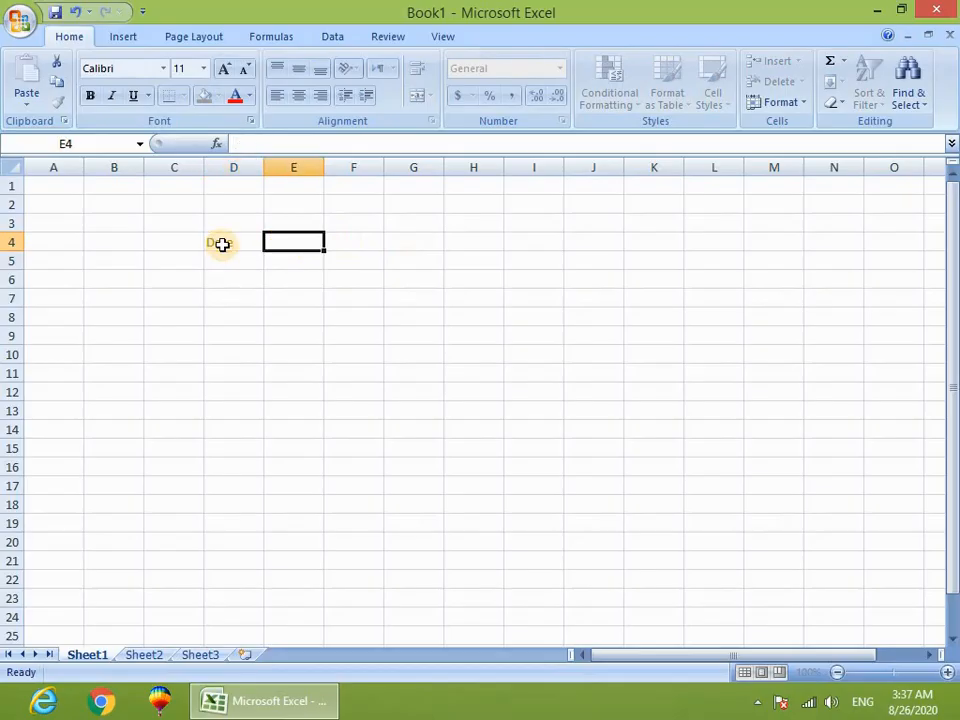
pyautogui.write('Rs')
pyautogui.press('Return')
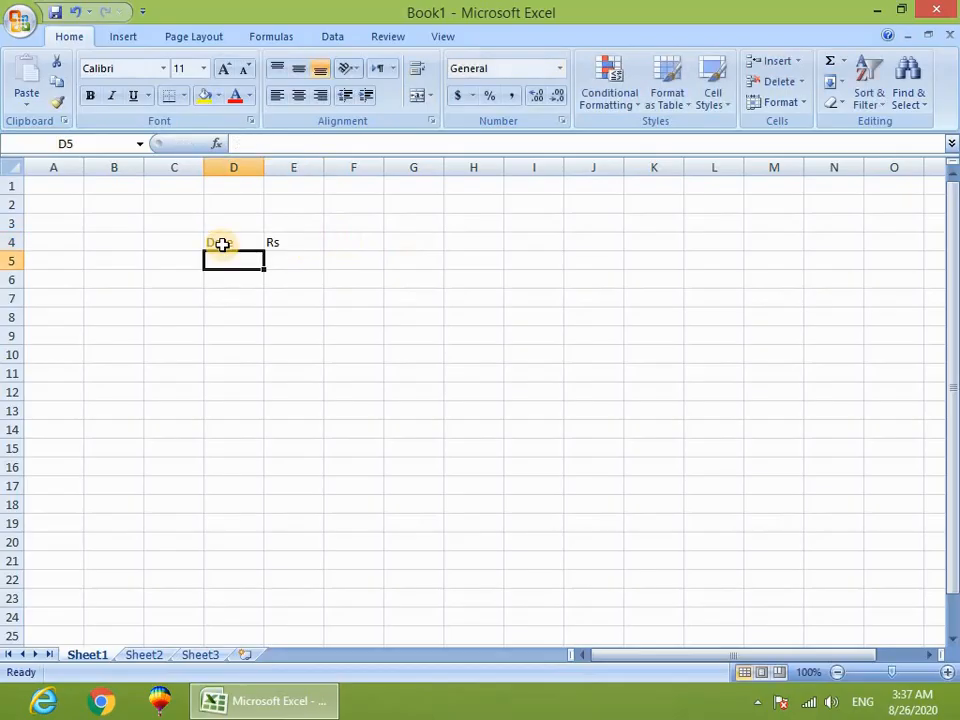
pyautogui.moveTo(264, 167); pyautogui.dragTo(341, 167)
# Enter the dates 01-08-2020 and 02-08-2020 in D5 and D6, and fill the date series down to D27
pyautogui.write('0')
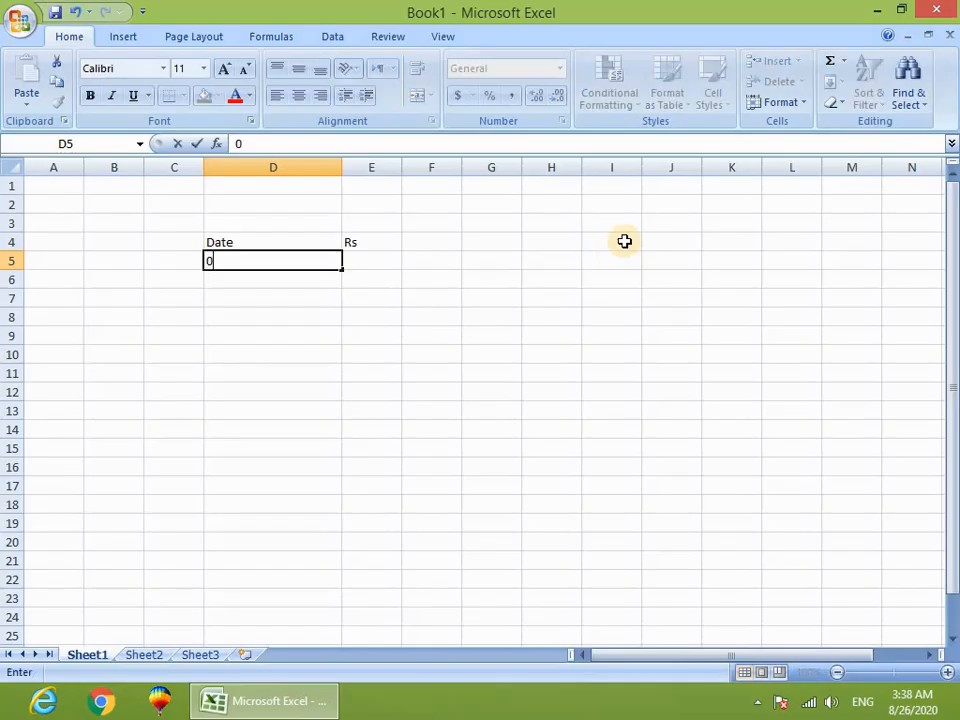
pyautogui.write('1-08-2020')
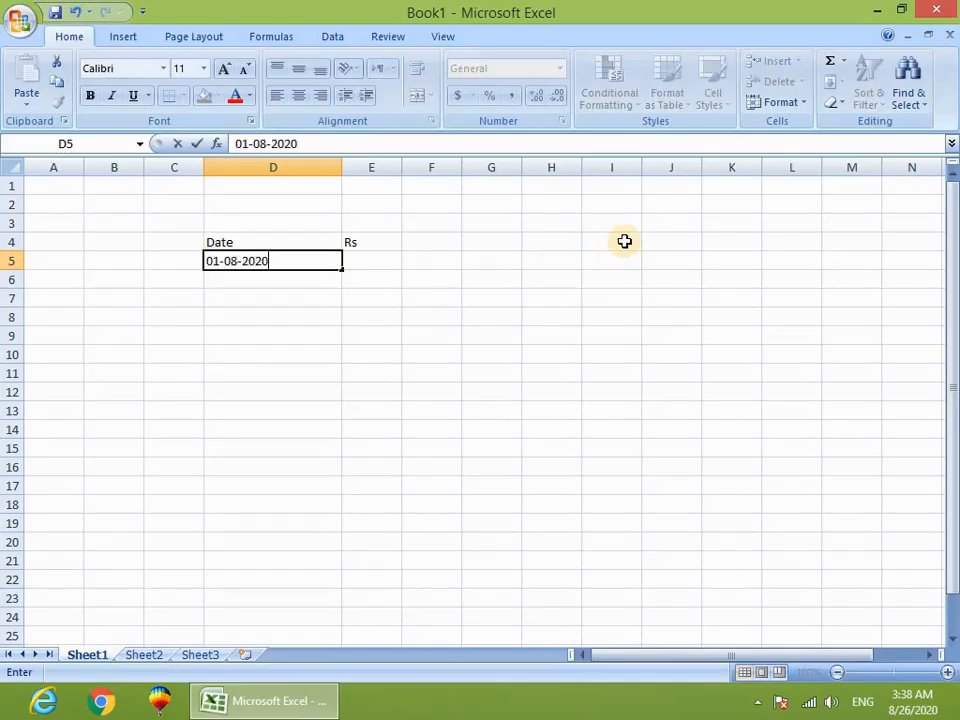
pyautogui.press('Return')
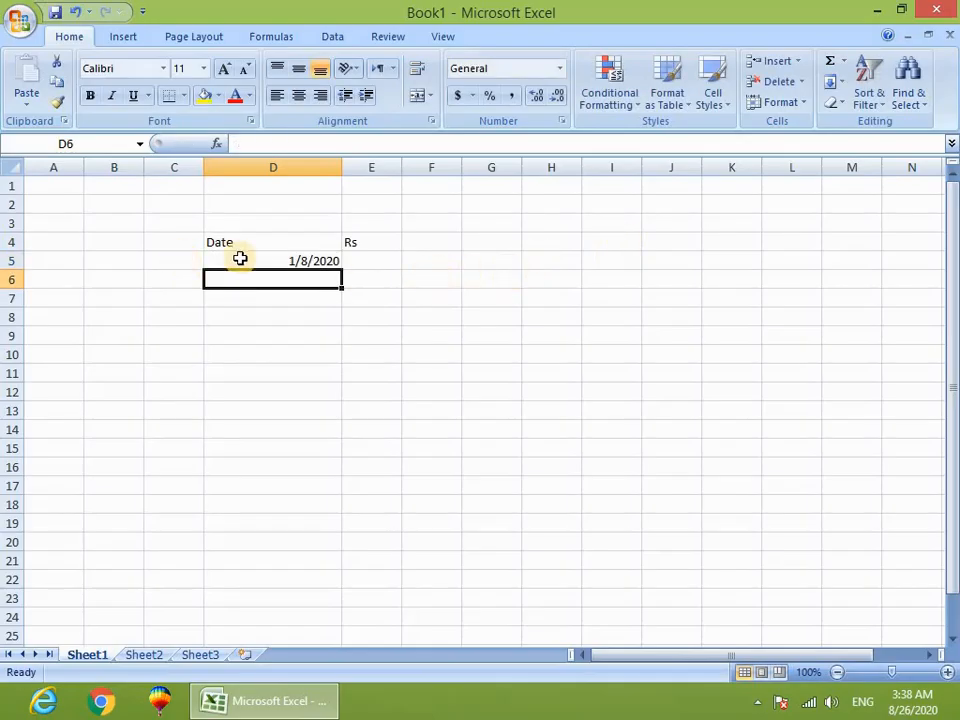
pyautogui.write('02-08-20')
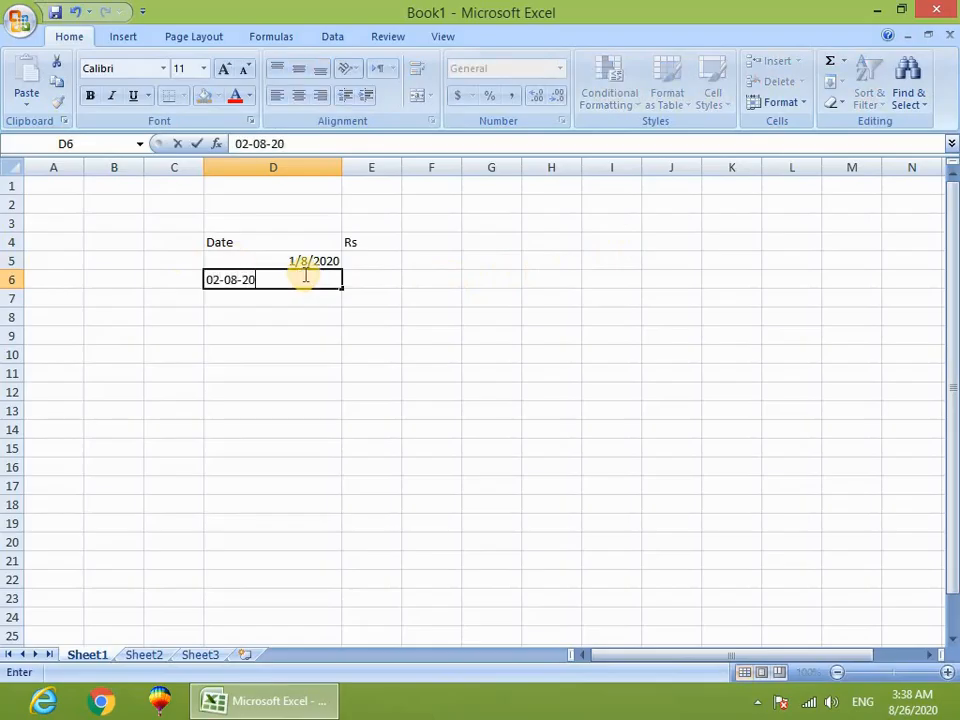
pyautogui.write('20')
pyautogui.press('Return')
pyautogui.moveTo(304, 263); pyautogui.dragTo(366, 626)
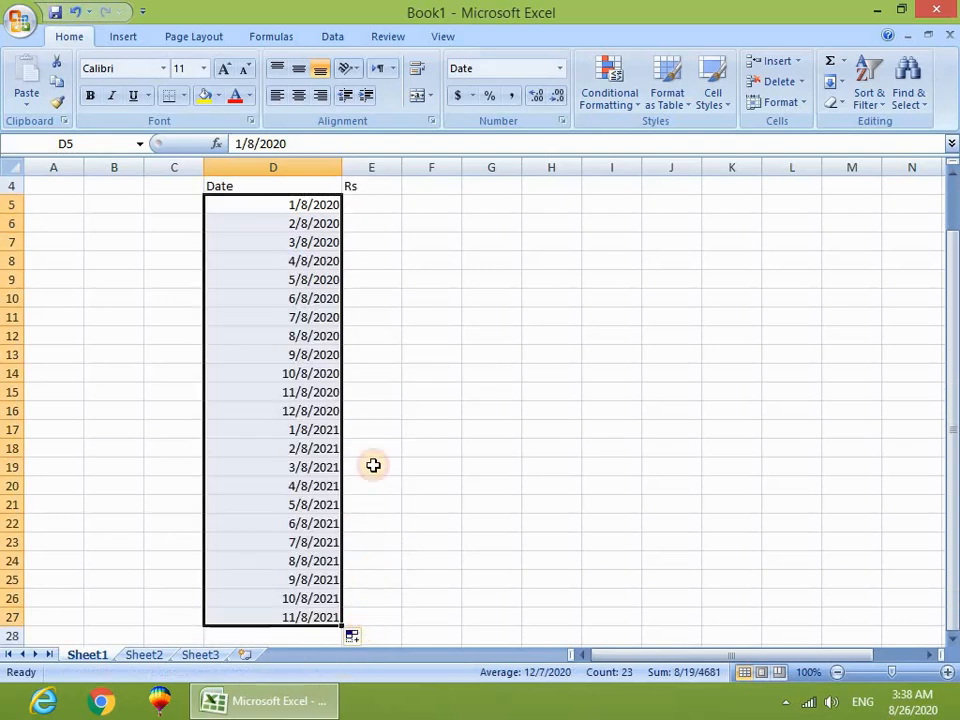
# Enter the Rs amounts 500, 200, 0, 500 and 100 in cells E5 to E9
pyautogui.scroll(1, 349, 255)
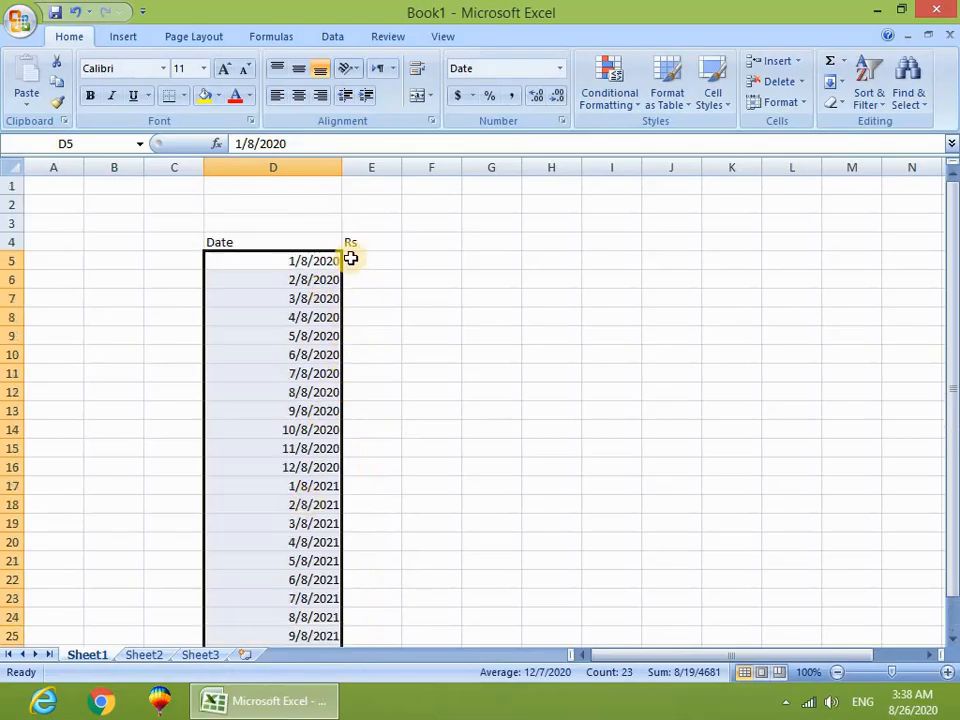
pyautogui.click(401, 261)
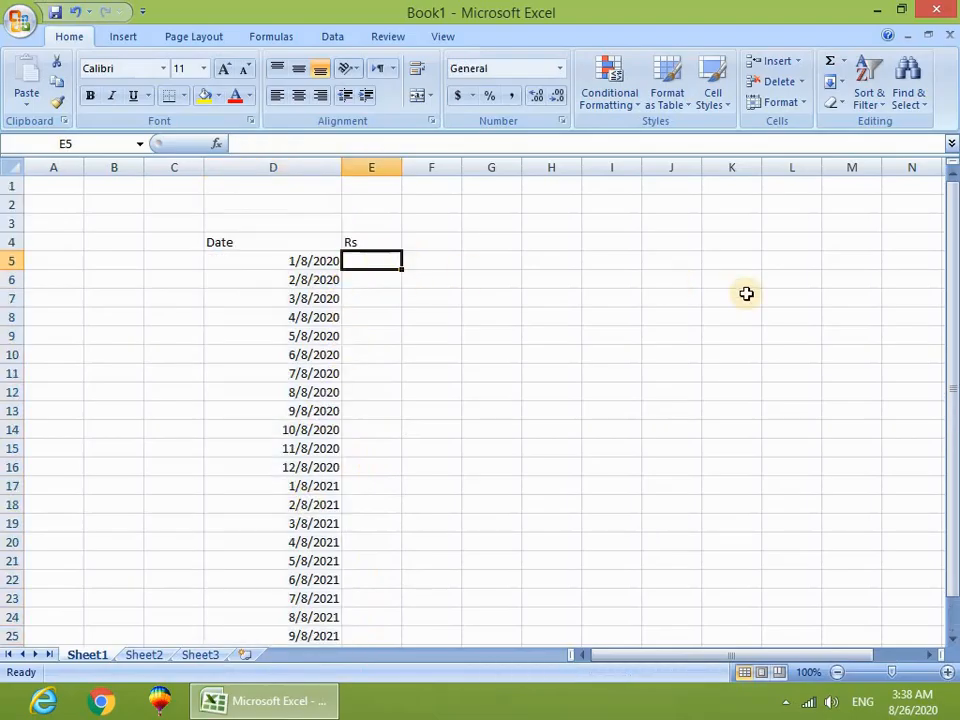
pyautogui.write('500')
pyautogui.press('Return')
pyautogui.write('200')
pyautogui.press('Return')
pyautogui.write('00')
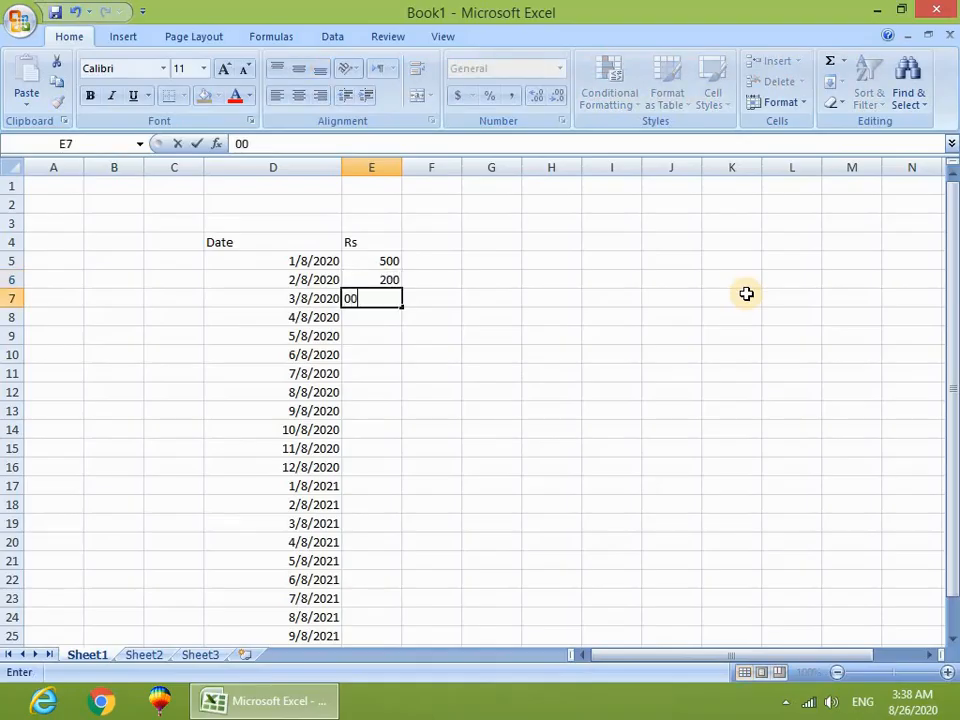
pyautogui.press('Return')
pyautogui.write('500')
pyautogui.press('Return')
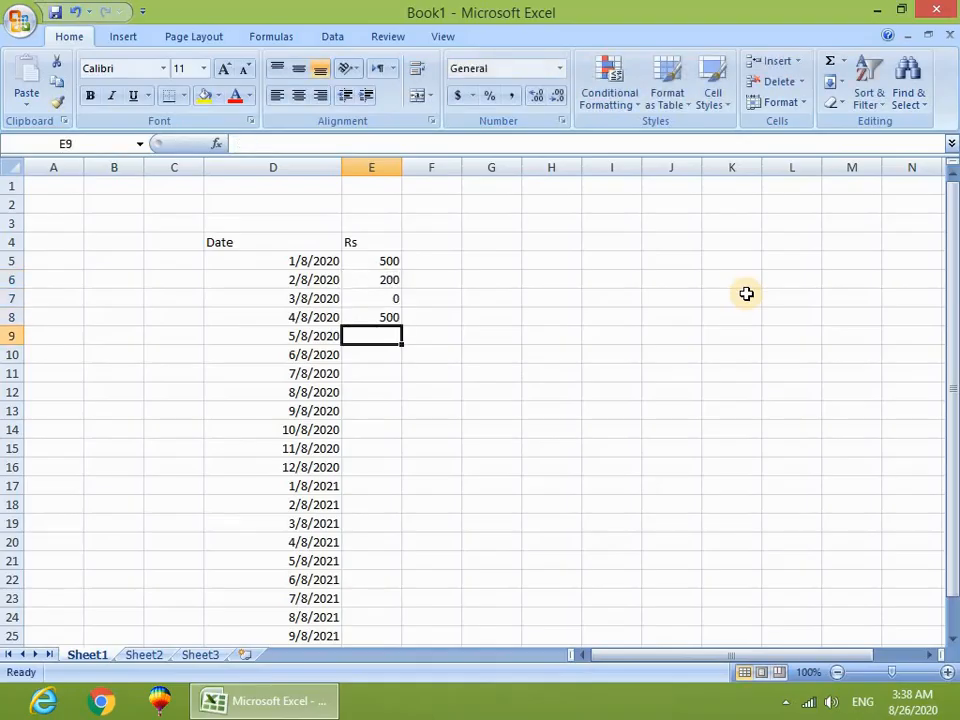
pyautogui.write('100')
pyautogui.press('Return')
# Enter the Rs amounts 600, 800, 1440, 120 and 140 in cells E10 to E14
pyautogui.write('600')
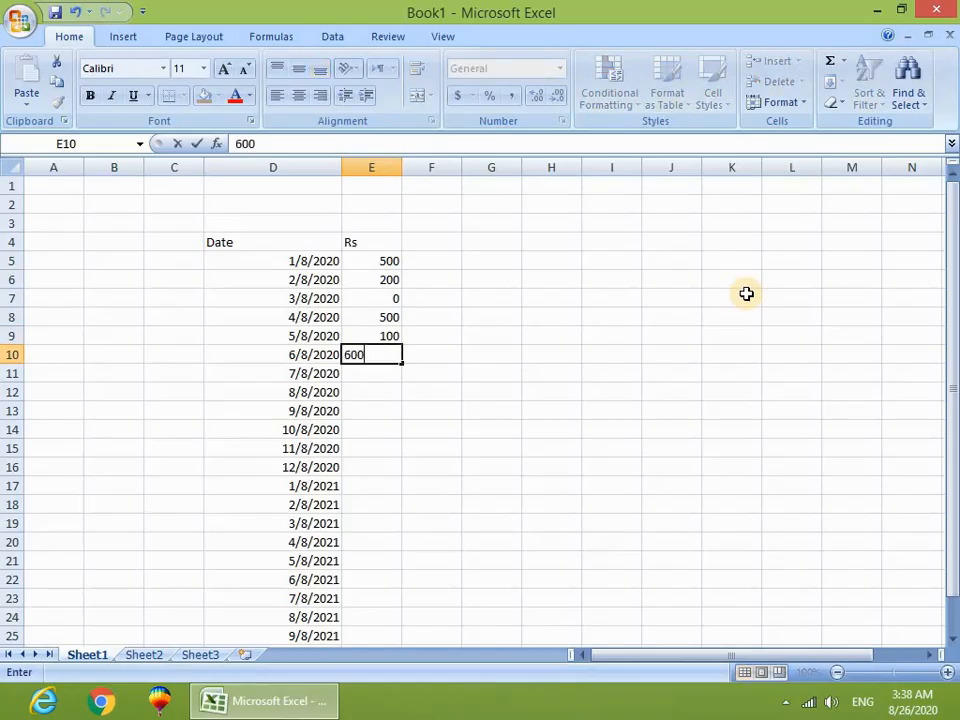
pyautogui.press('Return')
pyautogui.write('800')
pyautogui.press('Return')
pyautogui.write('1440')
pyautogui.press('Return')
pyautogui.write('120')
pyautogui.press('Return')
pyautogui.write('140')
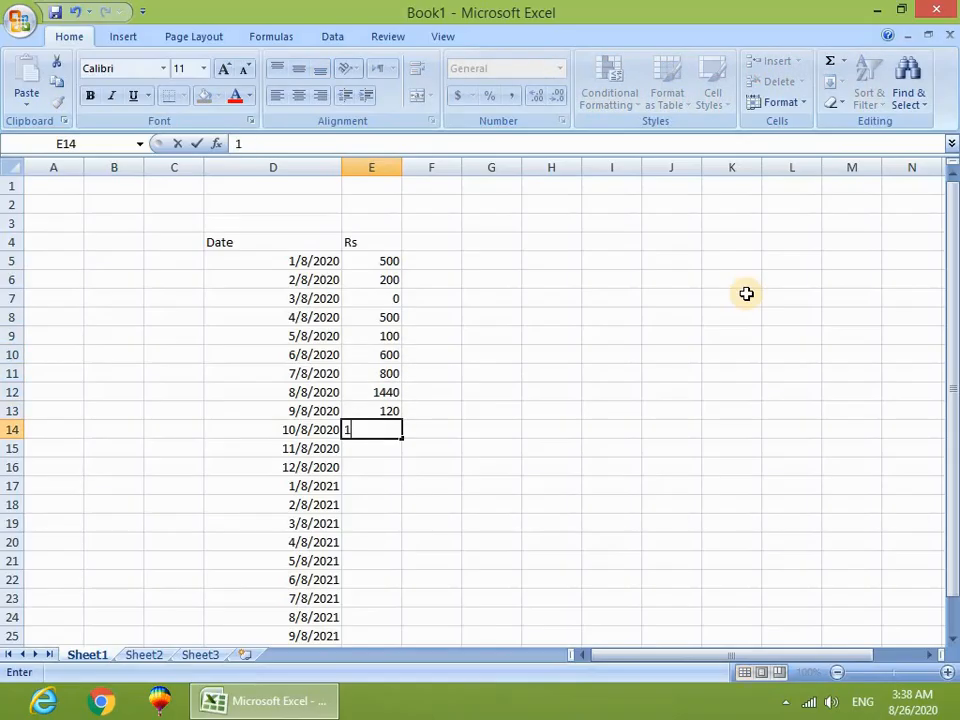
pyautogui.press('Return')
# Enter the Rs amounts 330, 1450 and 220 in cells E15 to E17
pyautogui.write('33')
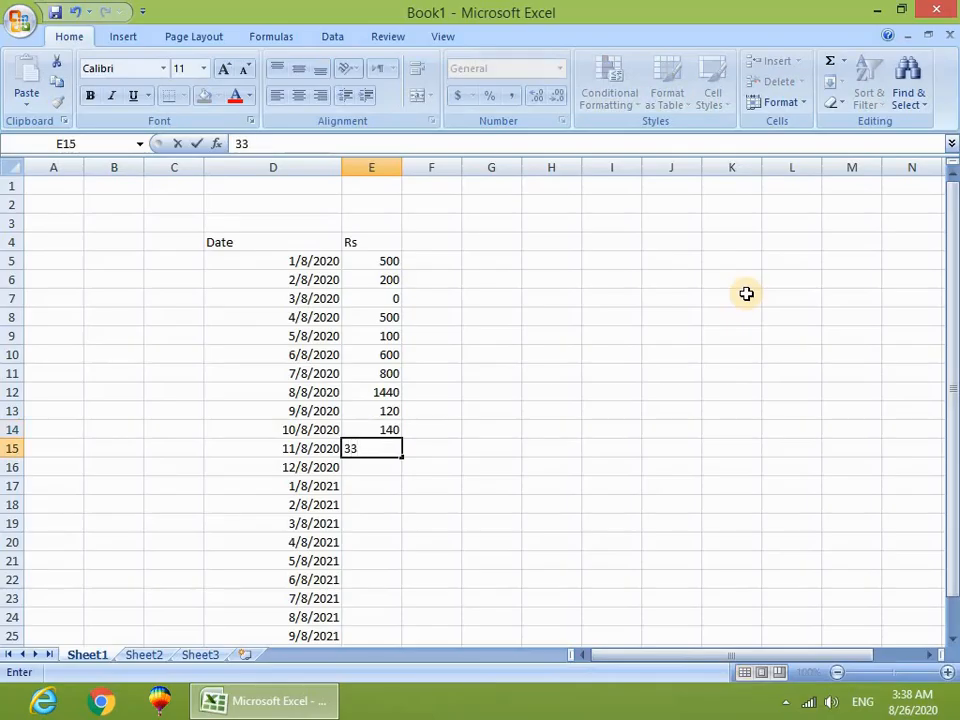
pyautogui.write('0')
pyautogui.press('Return')
pyautogui.write('1450')
pyautogui.press('Return')
pyautogui.write('2')
pyautogui.press('Return')
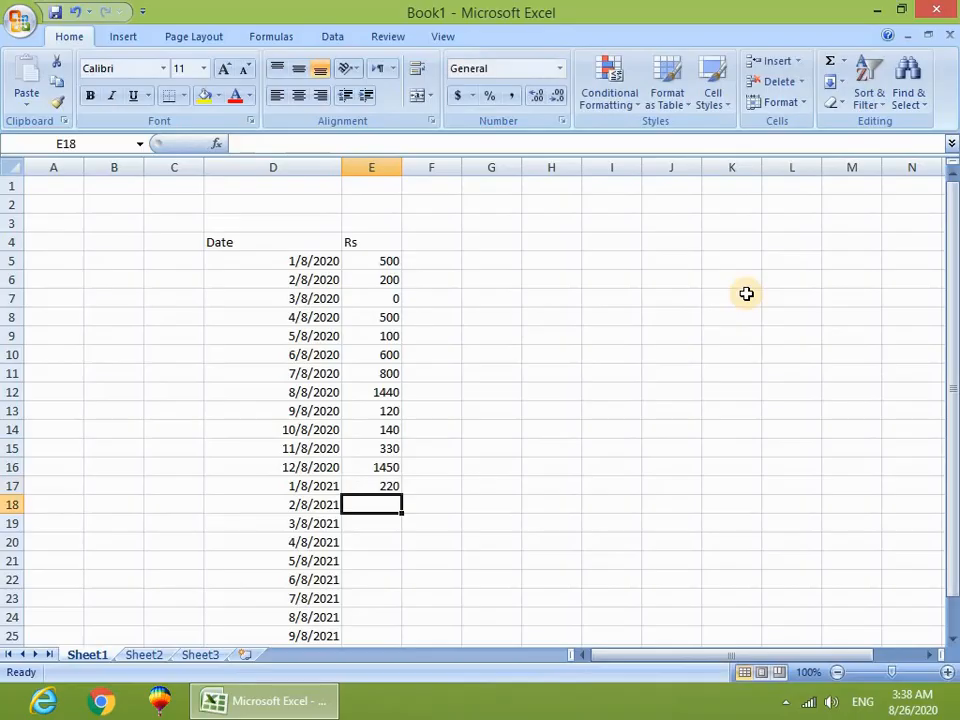
pyautogui.click(388, 395)
pyautogui.click(370, 469)
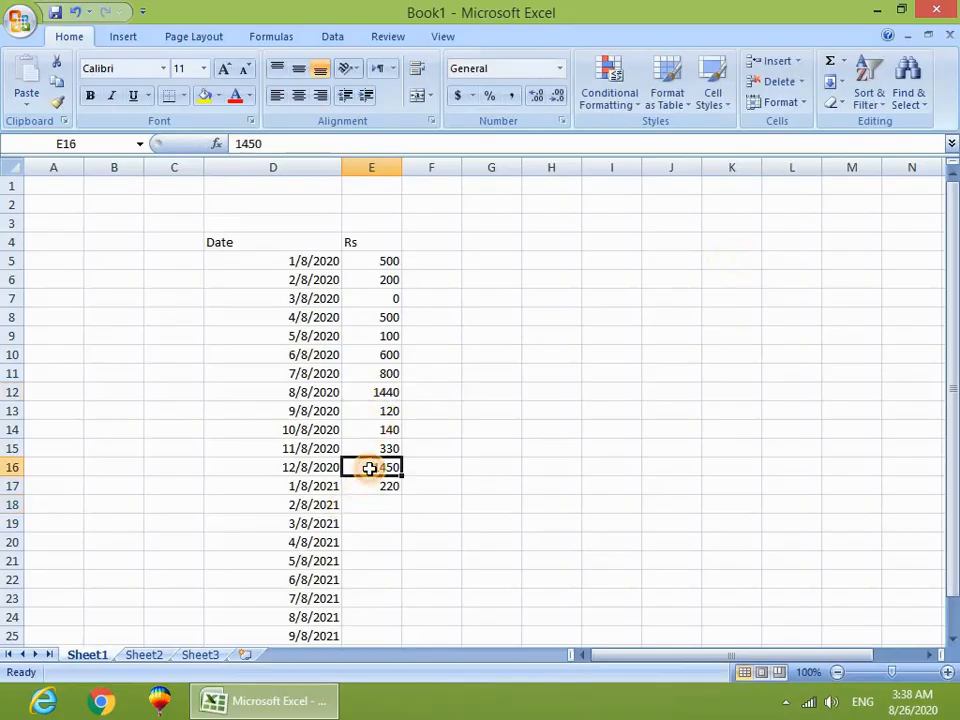
pyautogui.click(388, 317)
pyautogui.click(367, 516)
# Enter the Rs amounts 54, 144, 44, 44 and 44 in cells E18 to E22
pyautogui.click(377, 502)
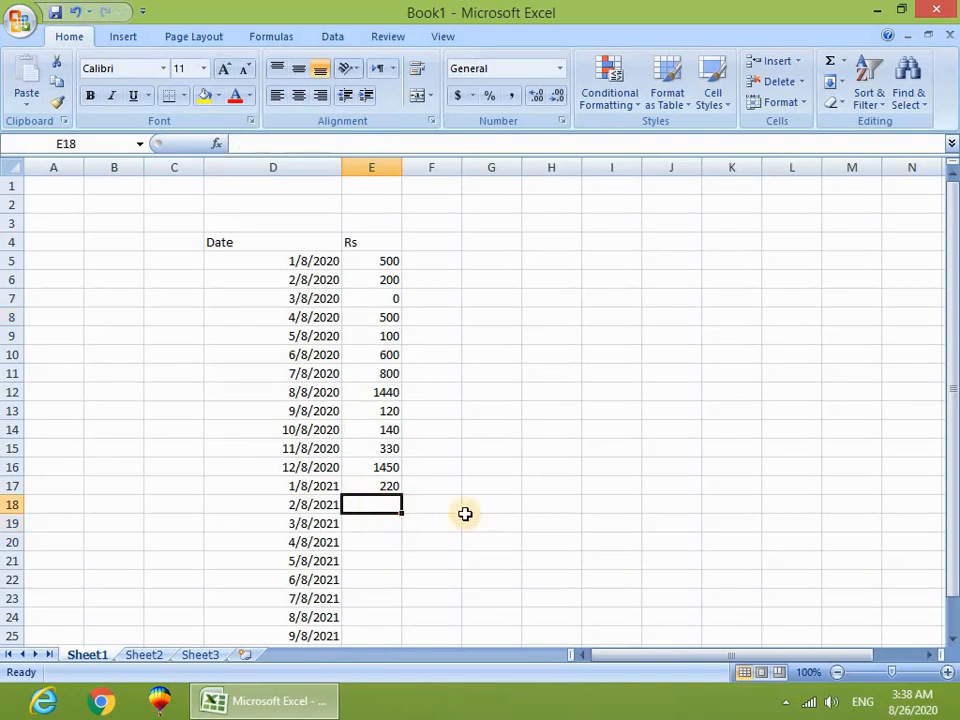
pyautogui.write('54')
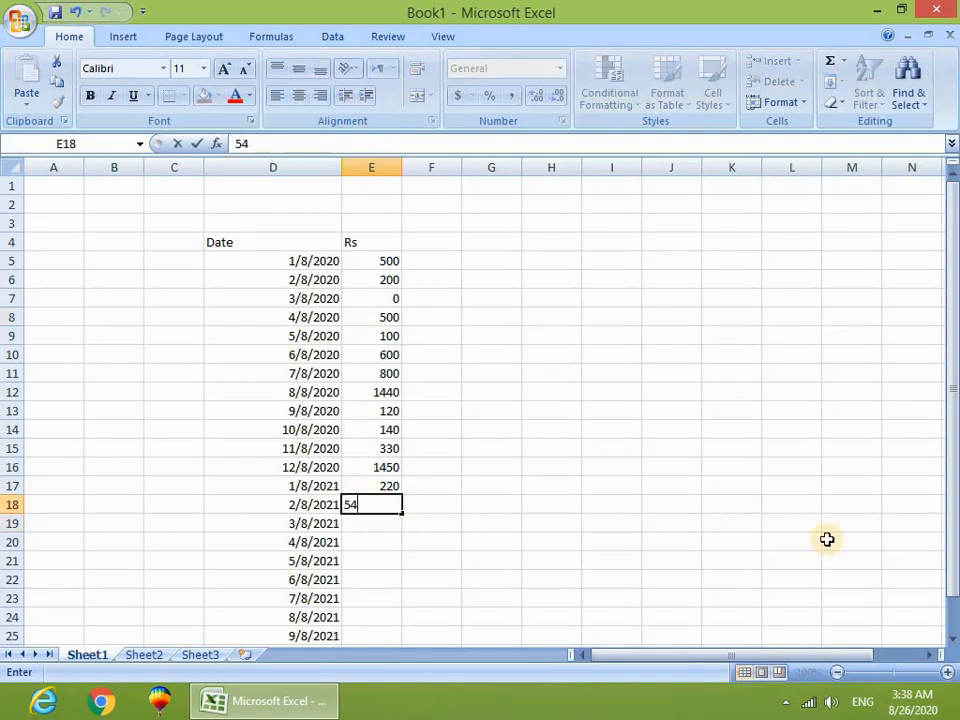
pyautogui.press('Return')
pyautogui.write('144')
pyautogui.press('Return')
pyautogui.write('44')
pyautogui.press('Return')
pyautogui.write('44')
pyautogui.press('Return')
pyautogui.write('44')
pyautogui.press('Return')
# Enter the Rs amounts 444, 44, 887, 477 and 687 in cells E23 to E27
pyautogui.write('444')
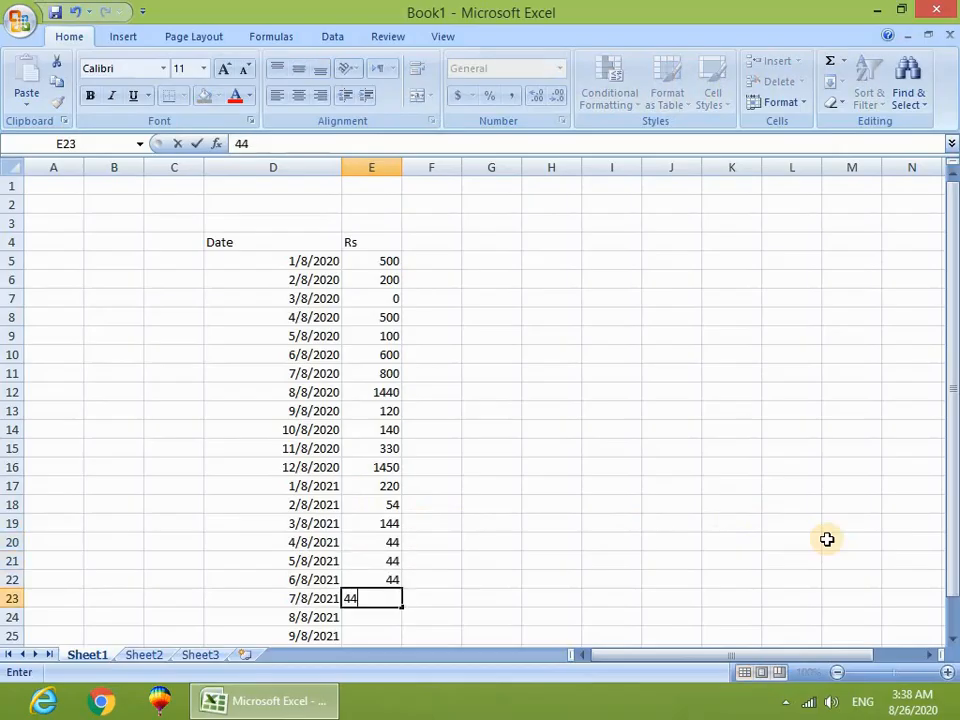
pyautogui.press('Return')
pyautogui.write('44')
pyautogui.press('Return')
pyautogui.write('887')
pyautogui.press('Return')
pyautogui.write('4747+')
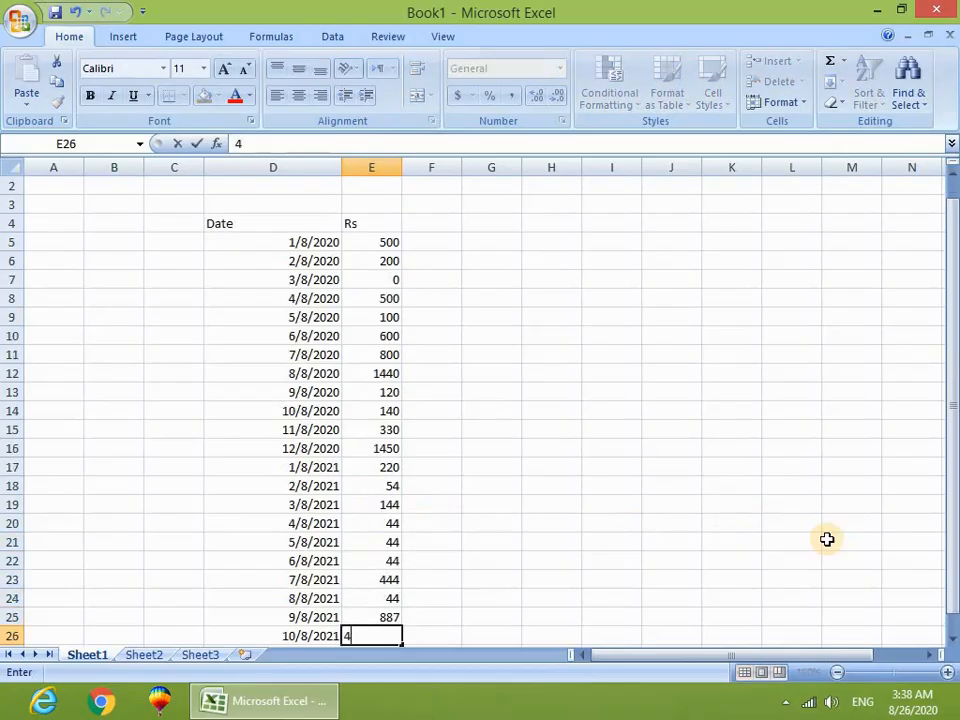
pyautogui.press('Return')
pyautogui.press('Up')
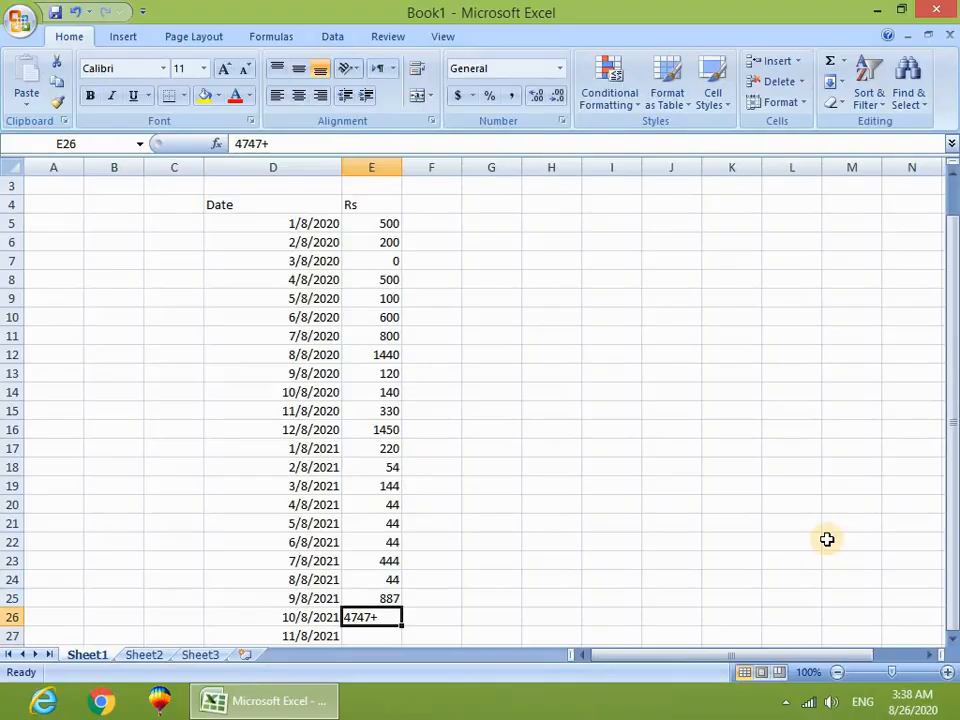
pyautogui.write('477')
pyautogui.press('Return')
pyautogui.write('687')
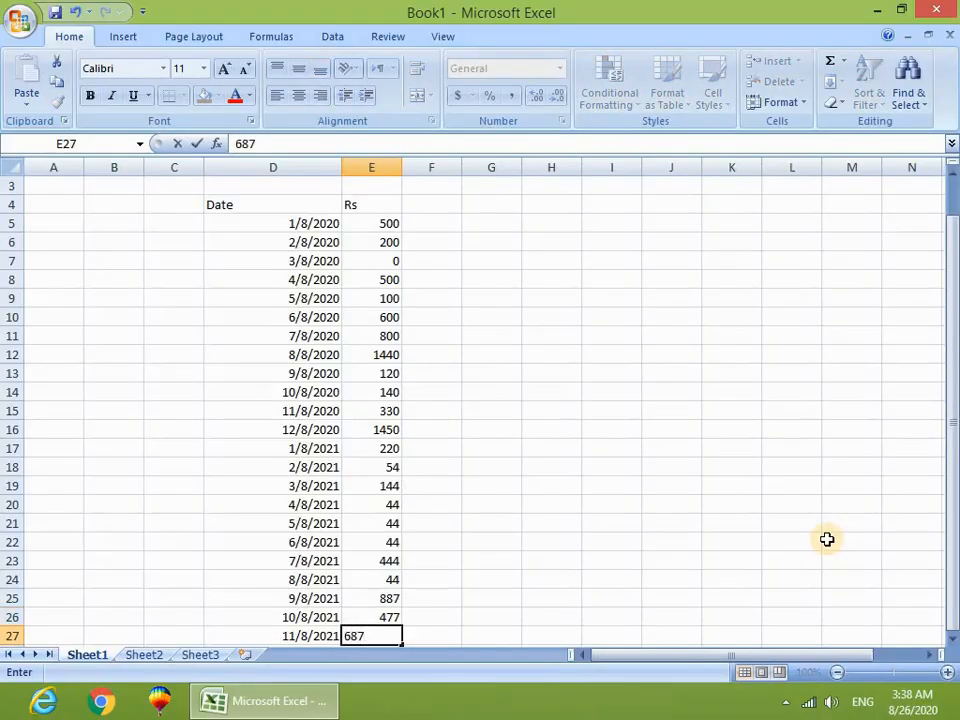
pyautogui.press('Return')
# Review the Rs amounts in E5:E27 together with their dates in column D
pyautogui.scroll(-2, 707, 581)
pyautogui.scroll(3, 476, 568)
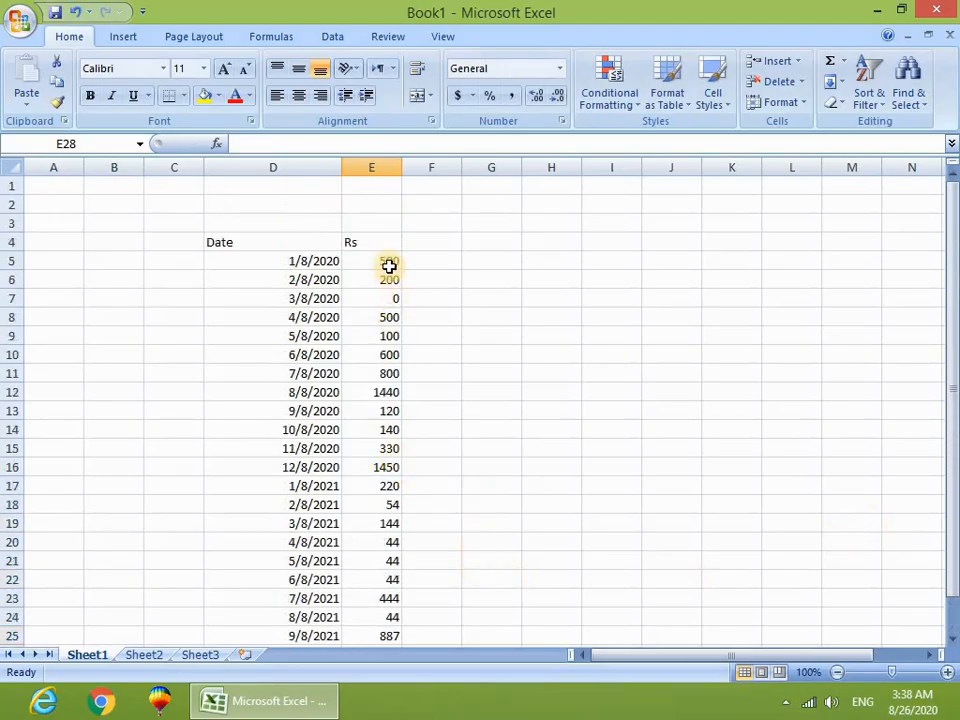
pyautogui.moveTo(390, 261); pyautogui.dragTo(388, 608)
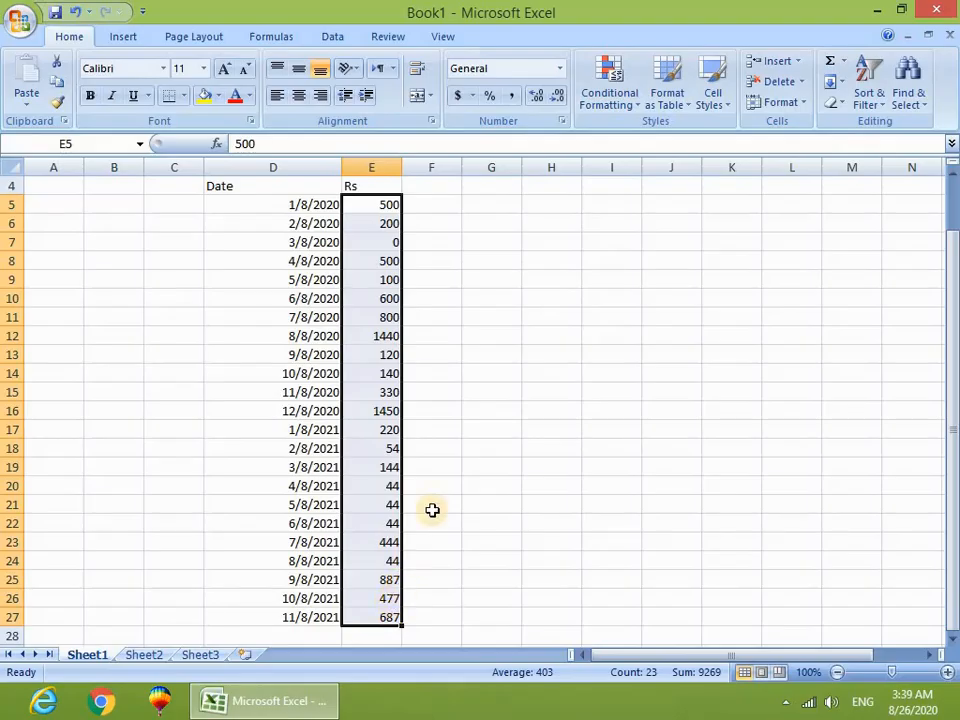
pyautogui.click(433, 394)
pyautogui.moveTo(388, 206); pyautogui.dragTo(375, 616)
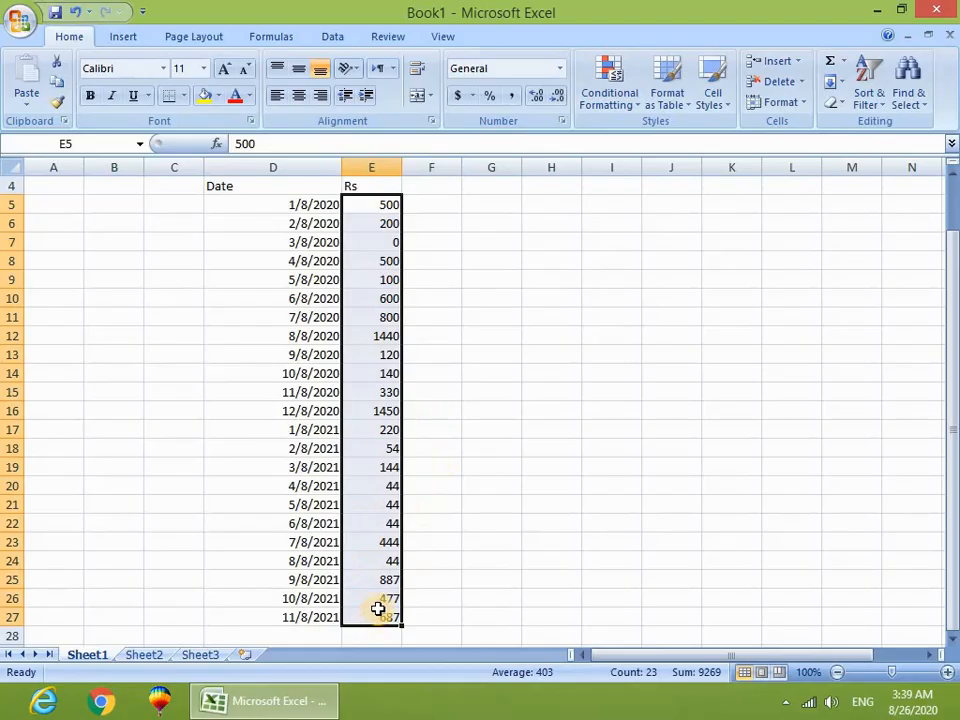
pyautogui.click(450, 466)
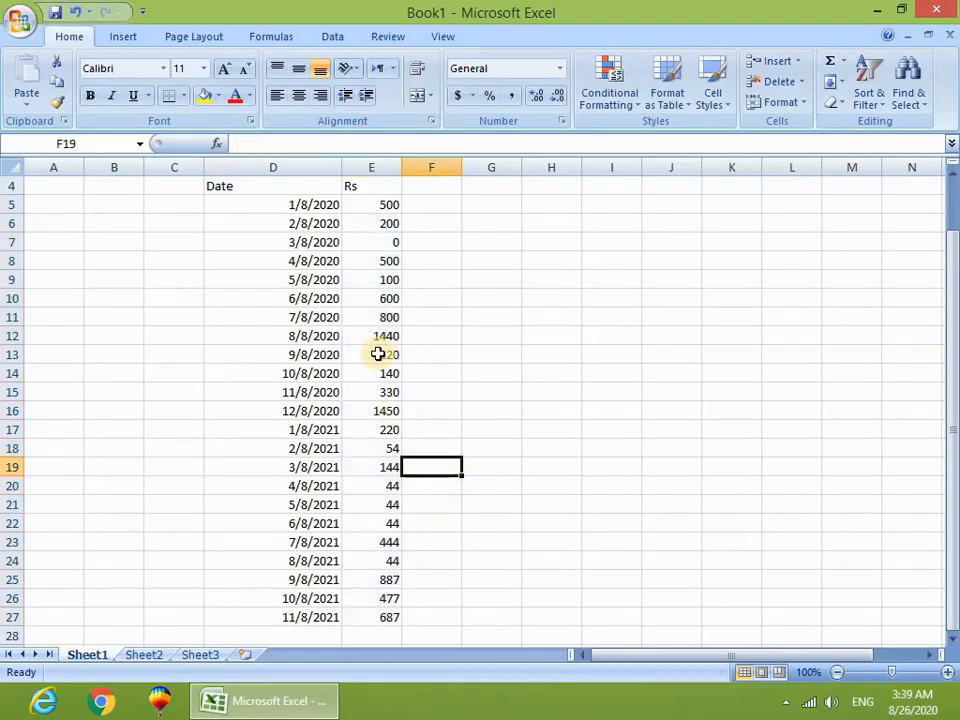
pyautogui.scroll(1, 343, 229)
pyautogui.moveTo(311, 268); pyautogui.dragTo(396, 616)
pyautogui.scroll(1, 470, 470)
pyautogui.click(505, 429)
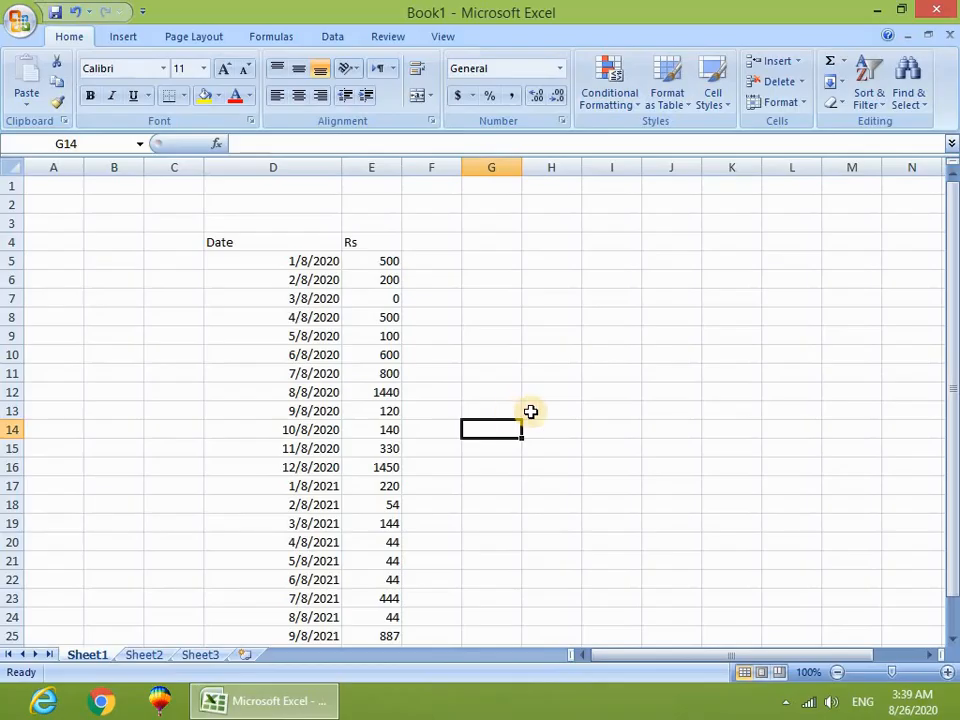
# Add the label Average in cell H9 beside the data table
pyautogui.click(536, 334)
pyautogui.scroll(-1, 536, 323)
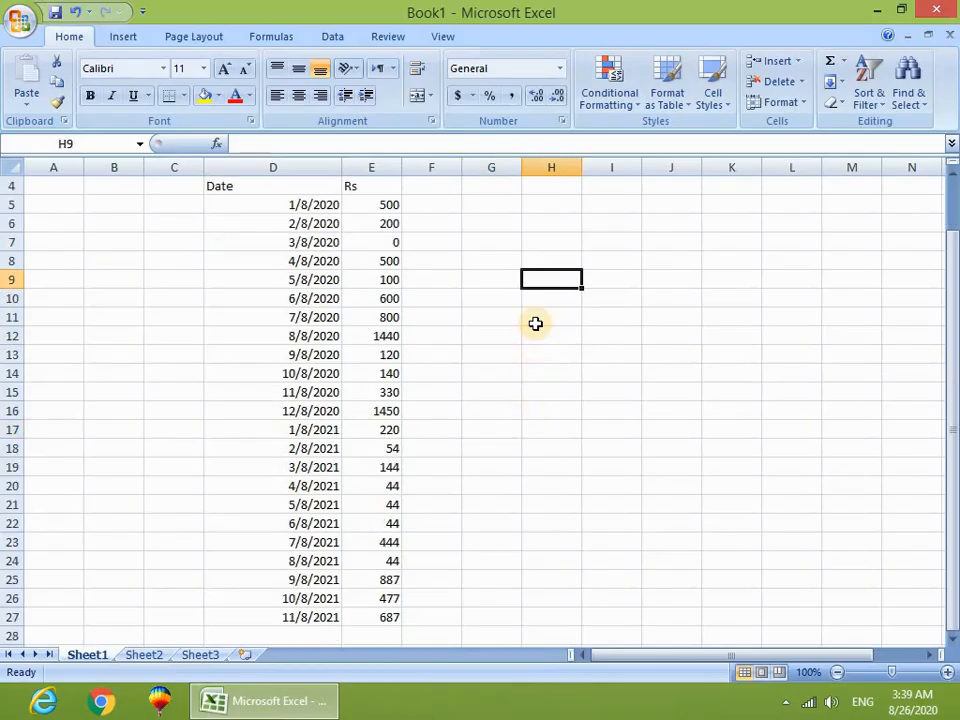
pyautogui.write('Average')
pyautogui.press('Tab')
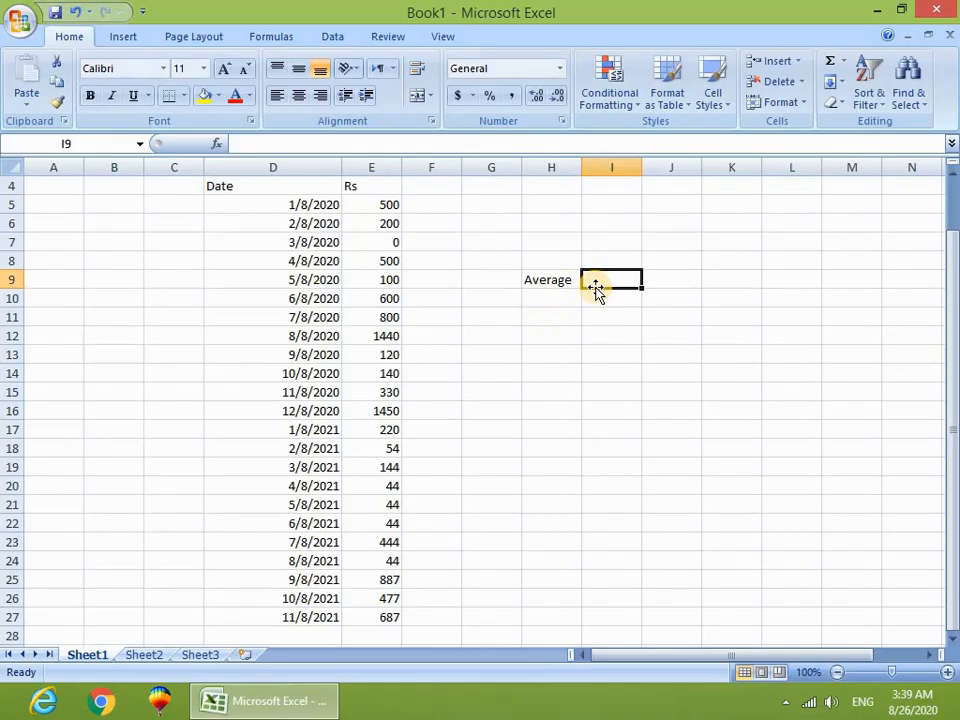
# Calculate the average of the Rs amounts in cell I9 with the formula =AVERAGE(E5:E27)
pyautogui.write('=')
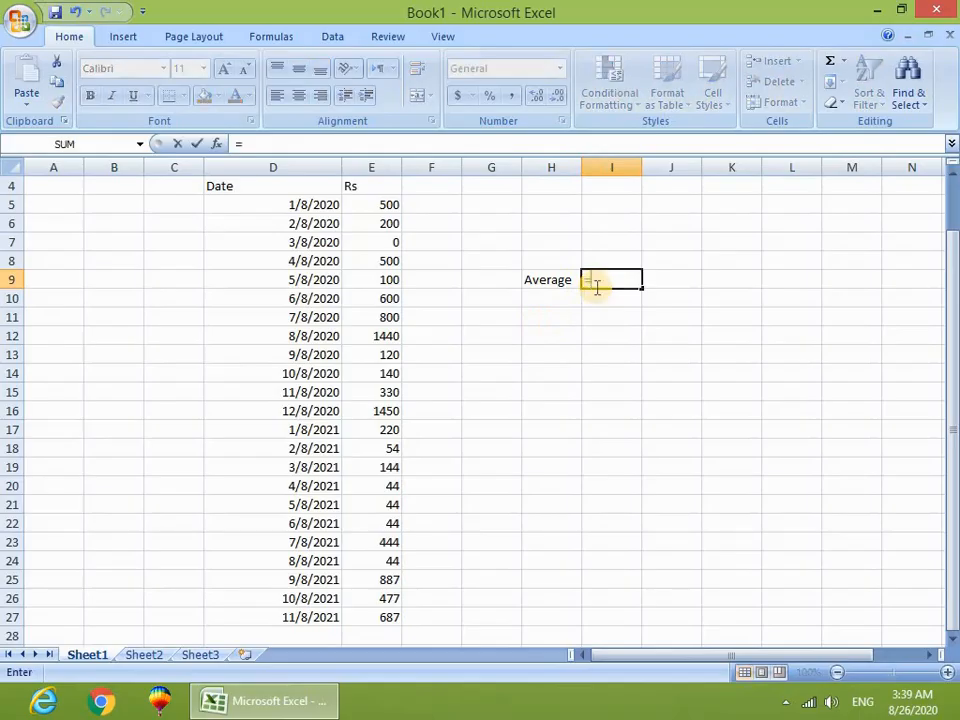
pyautogui.write('a')
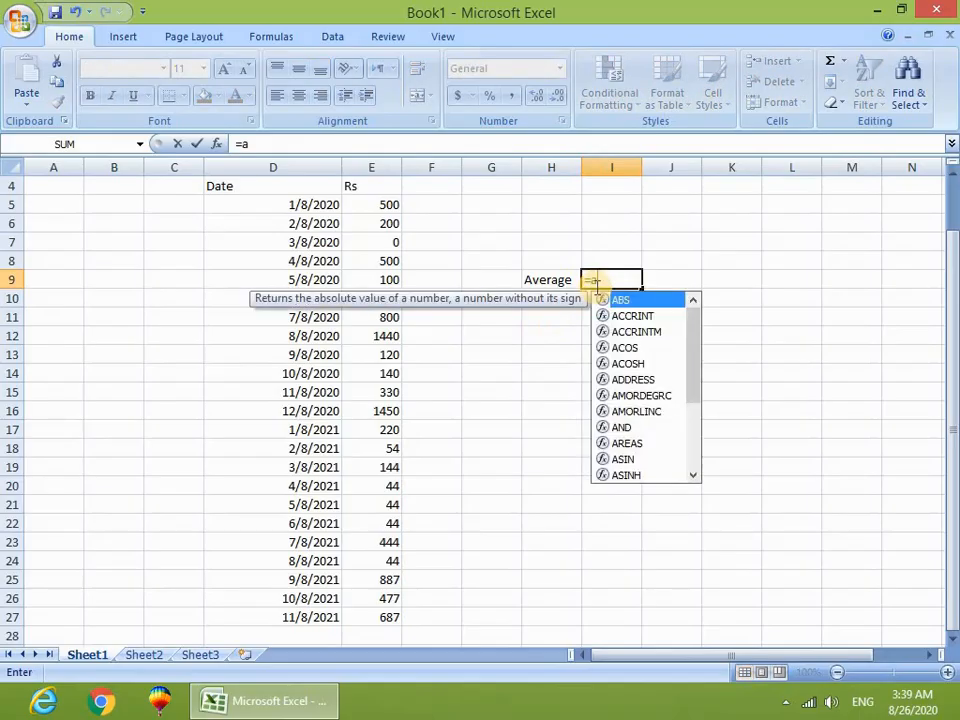
pyautogui.write('ver')
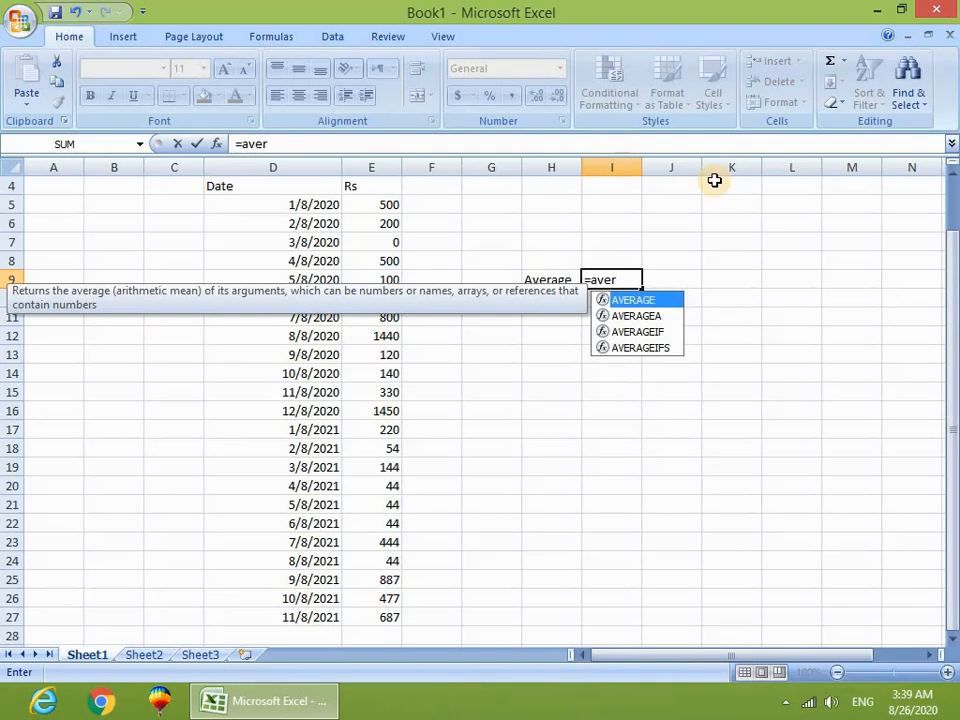
pyautogui.write('age(')
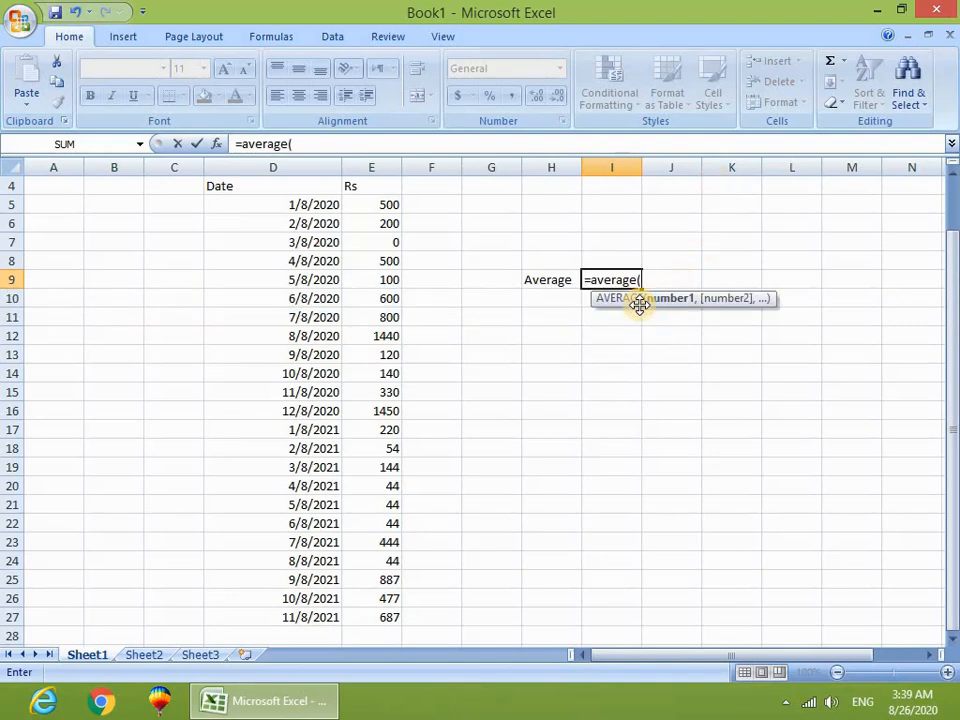
pyautogui.moveTo(390, 206); pyautogui.dragTo(369, 615)
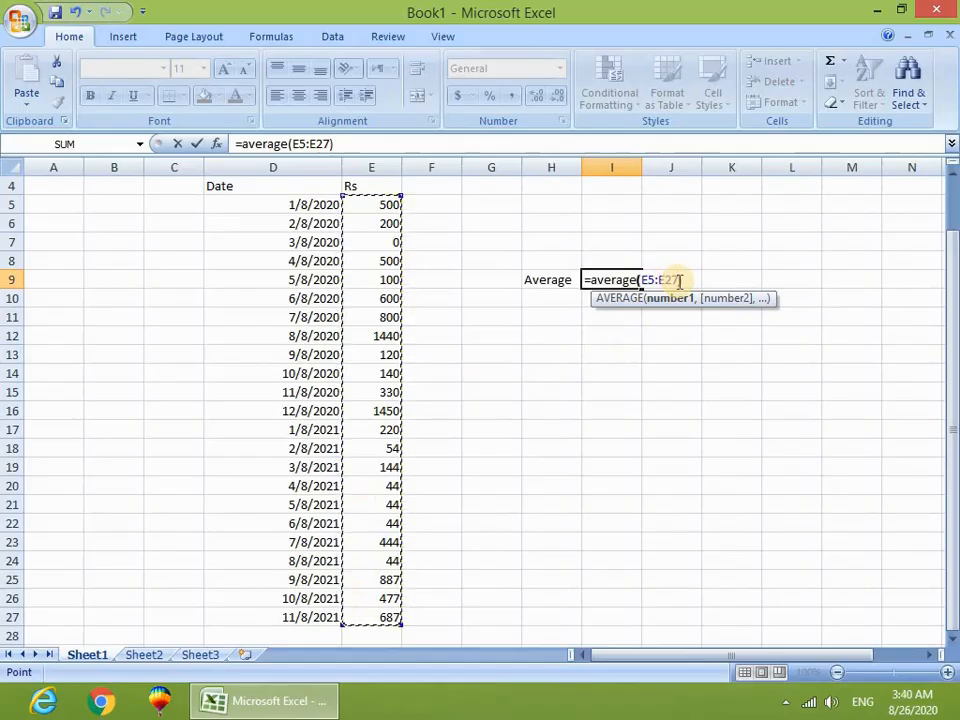
pyautogui.write(')')
pyautogui.press('Return')
pyautogui.click(634, 426)
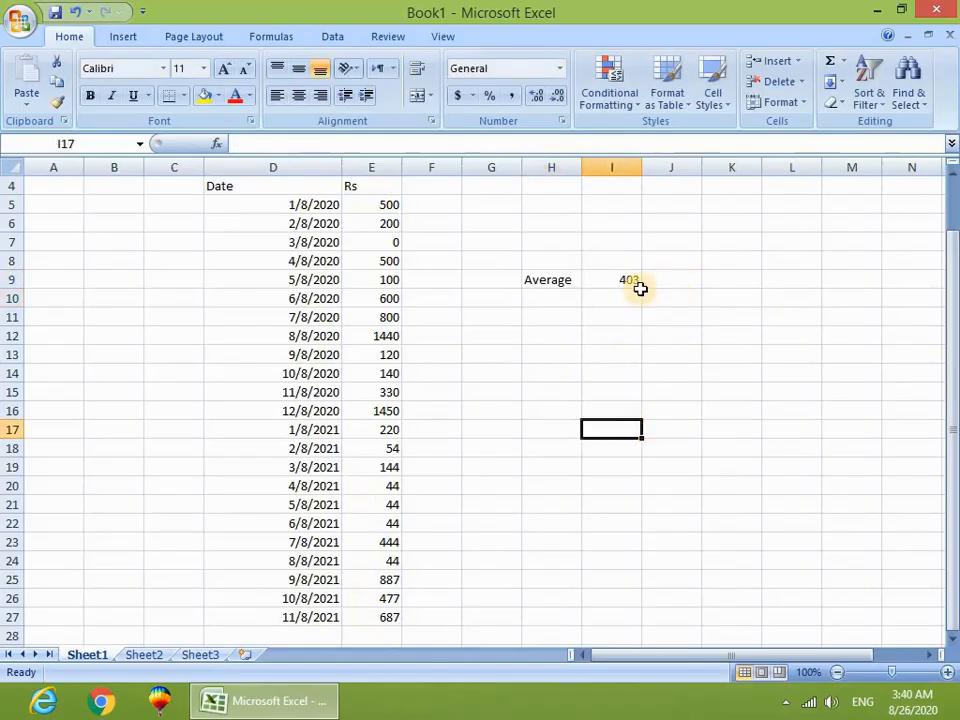
# Enlarge the font of the average result in cell I9 to size 22
pyautogui.click(636, 283)
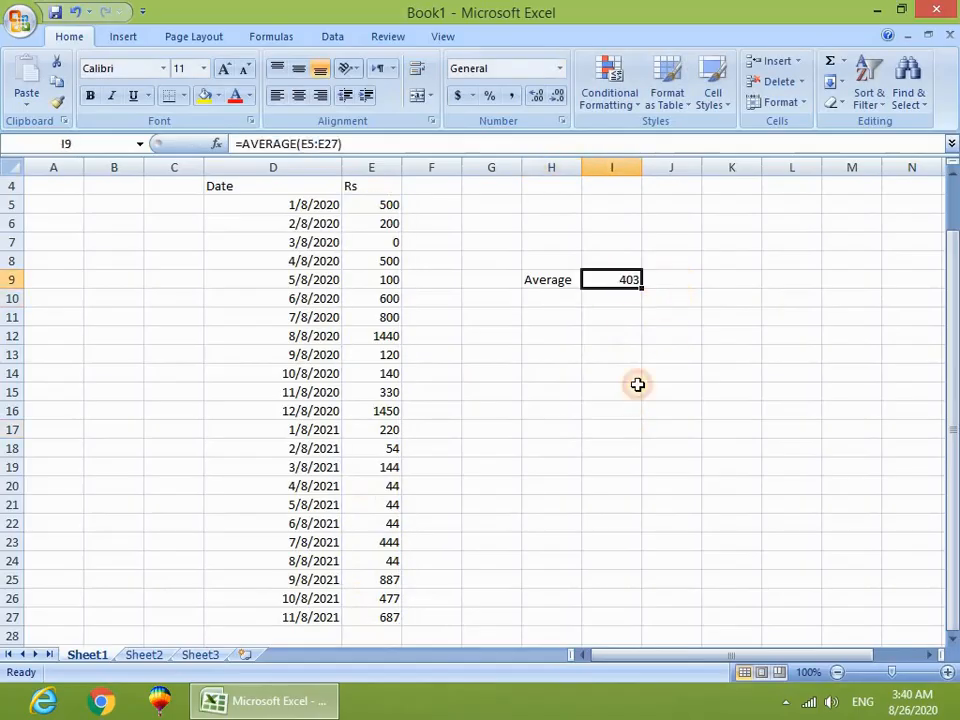
pyautogui.click(226, 68)
pyautogui.click(226, 68)
pyautogui.click(226, 68)
pyautogui.click(226, 68)
pyautogui.click(226, 68)
pyautogui.click(226, 68)
pyautogui.click(565, 422)
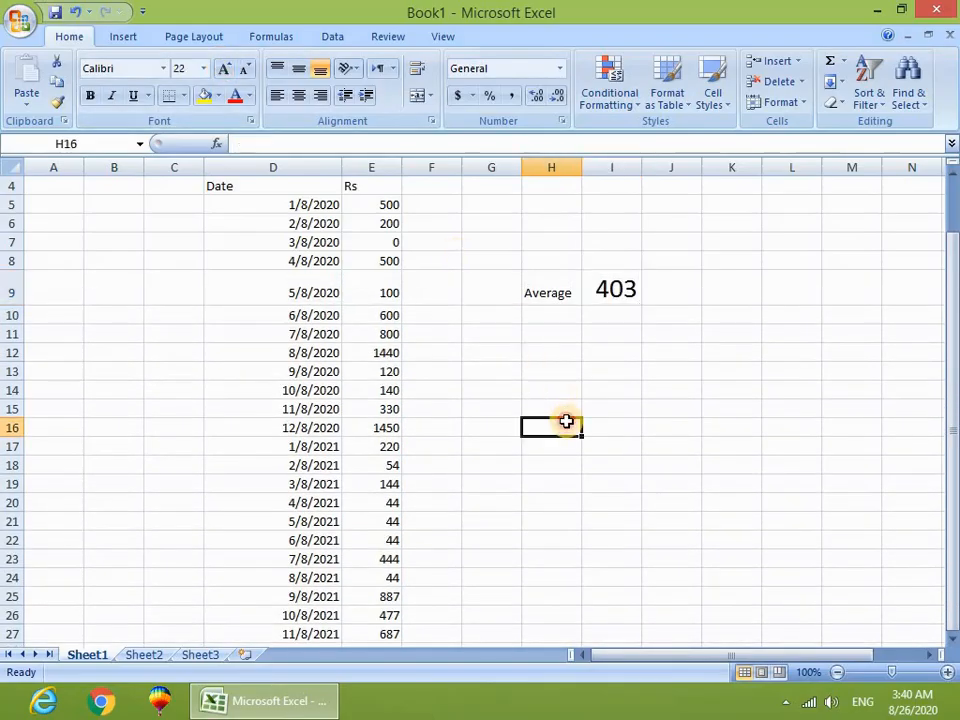
# Review the Rs amounts in E5:E27 against the average result in I9
pyautogui.moveTo(382, 205); pyautogui.dragTo(382, 574)
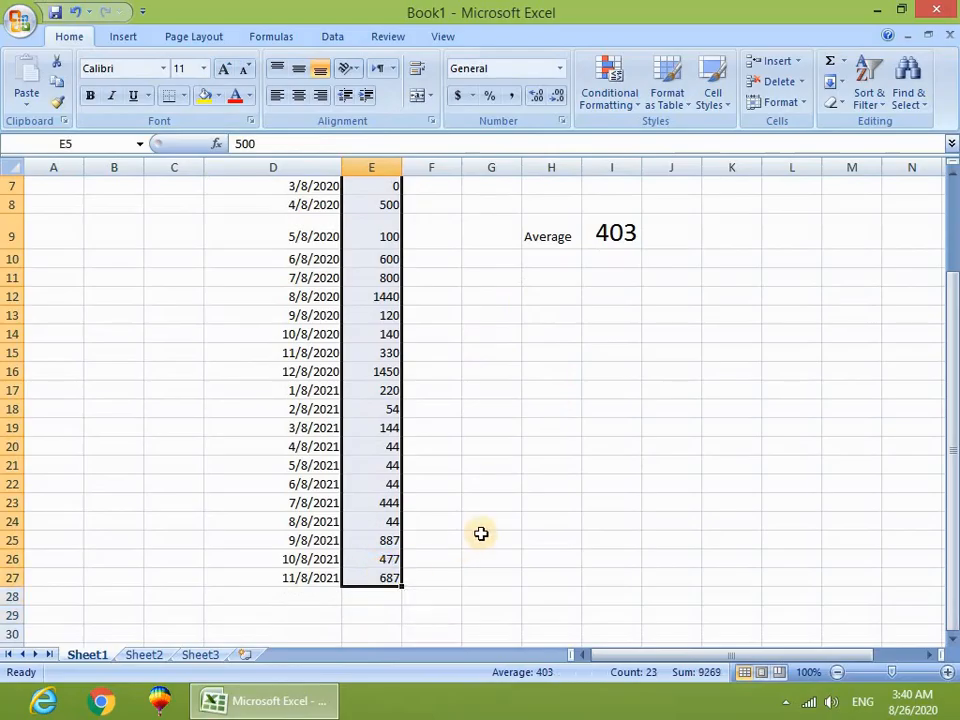
pyautogui.click(507, 476)
pyautogui.scroll(2, 500, 474)
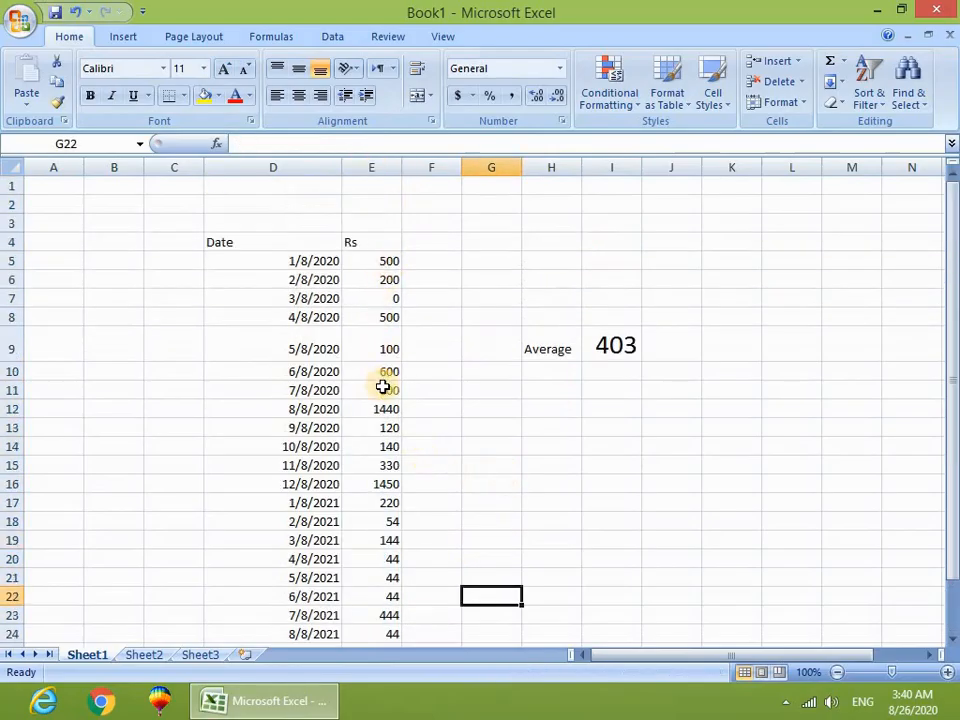
pyautogui.scroll(-1, 375, 430)
pyautogui.scroll(1, 375, 400)
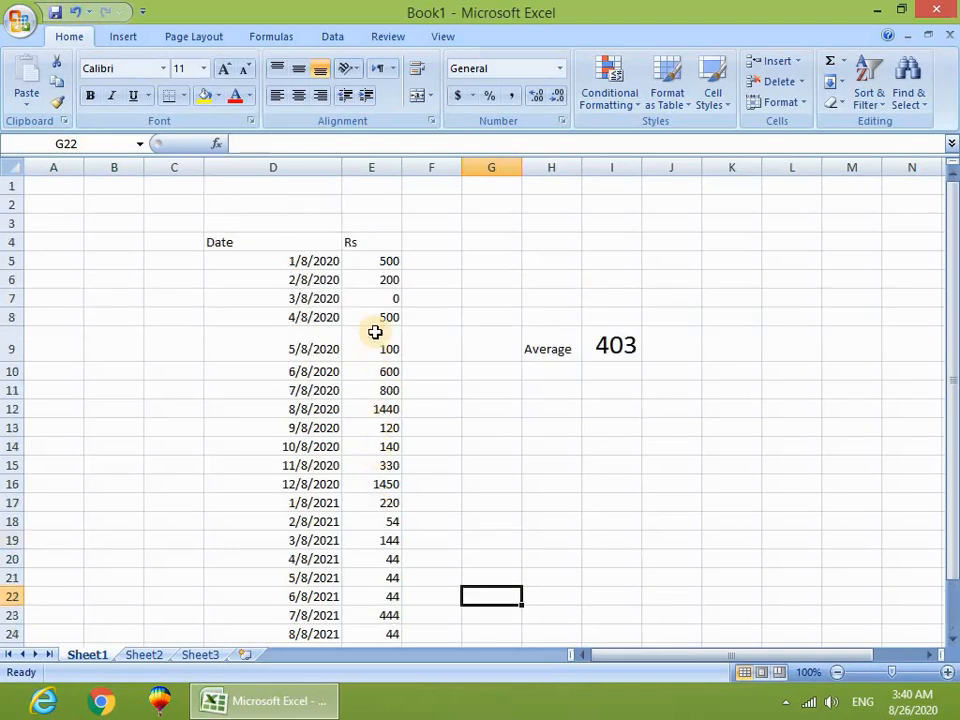
pyautogui.moveTo(386, 261); pyautogui.dragTo(385, 613)
pyautogui.click(630, 276)
pyautogui.click(600, 368)
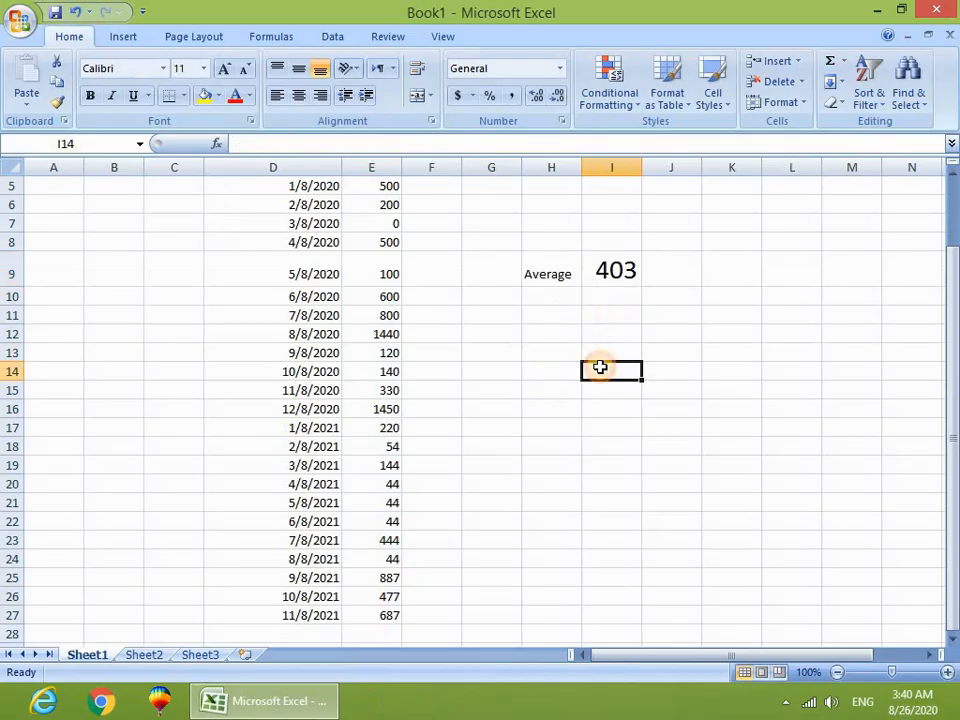
# Clear all Rs amounts from E5:E27 and widen column I to fit the formula result
pyautogui.scroll(2, 411, 289)
pyautogui.moveTo(379, 260); pyautogui.dragTo(392, 615)
pyautogui.press('Delete')
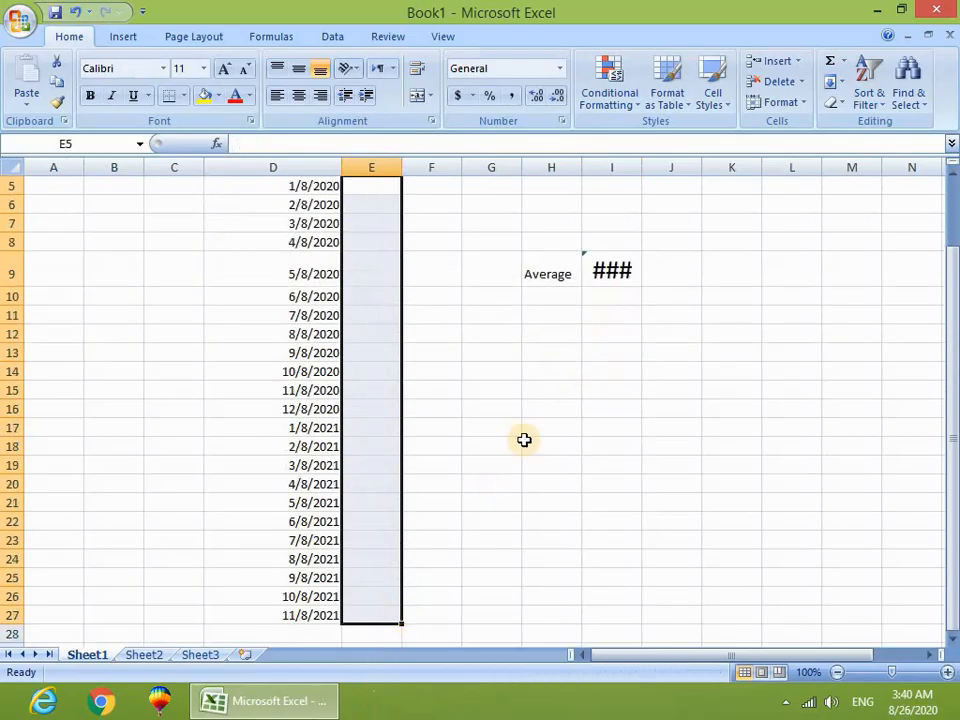
pyautogui.moveTo(641, 167); pyautogui.dragTo(678, 167)
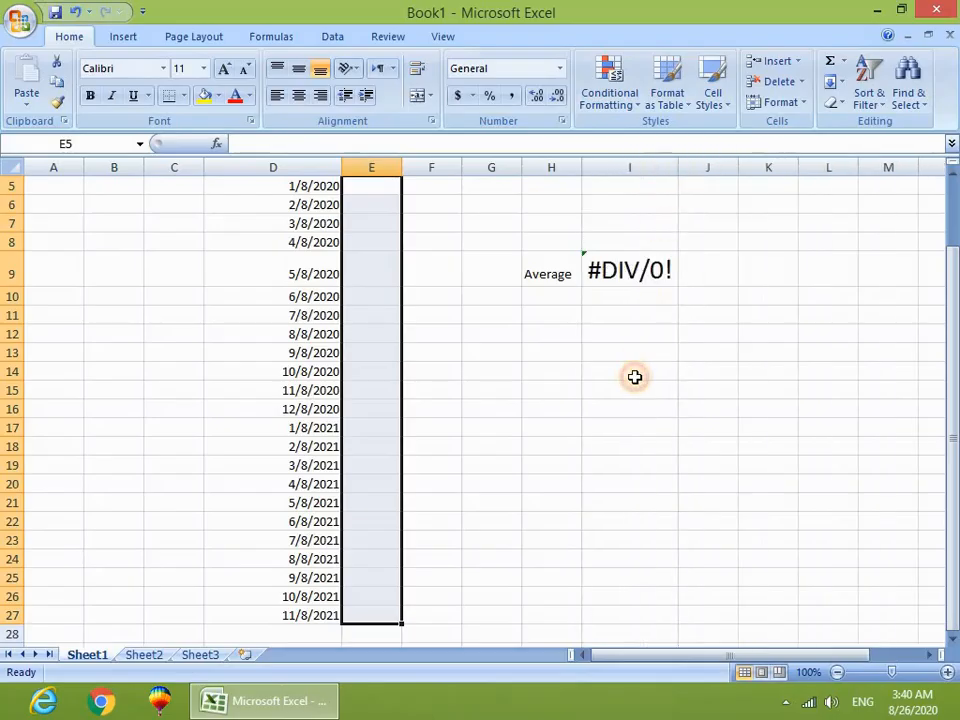
pyautogui.click(634, 377)
pyautogui.scroll(2, 480, 351)
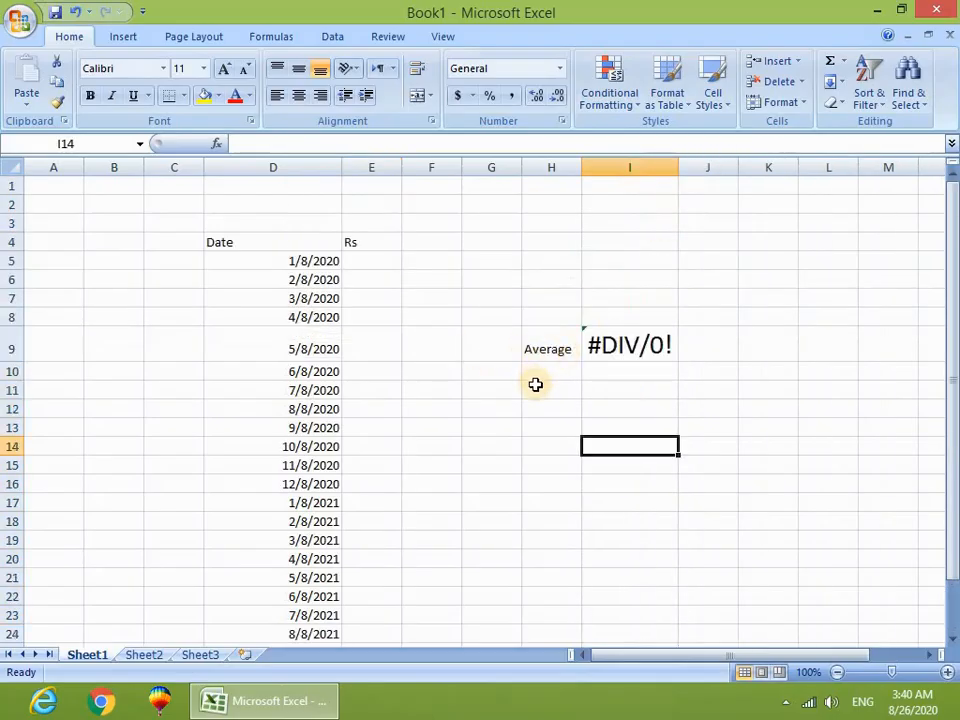
# Enter the Rs amounts 150 and 100 in cells E5 and E6, checking the average in I9 after each entry
pyautogui.click(366, 262)
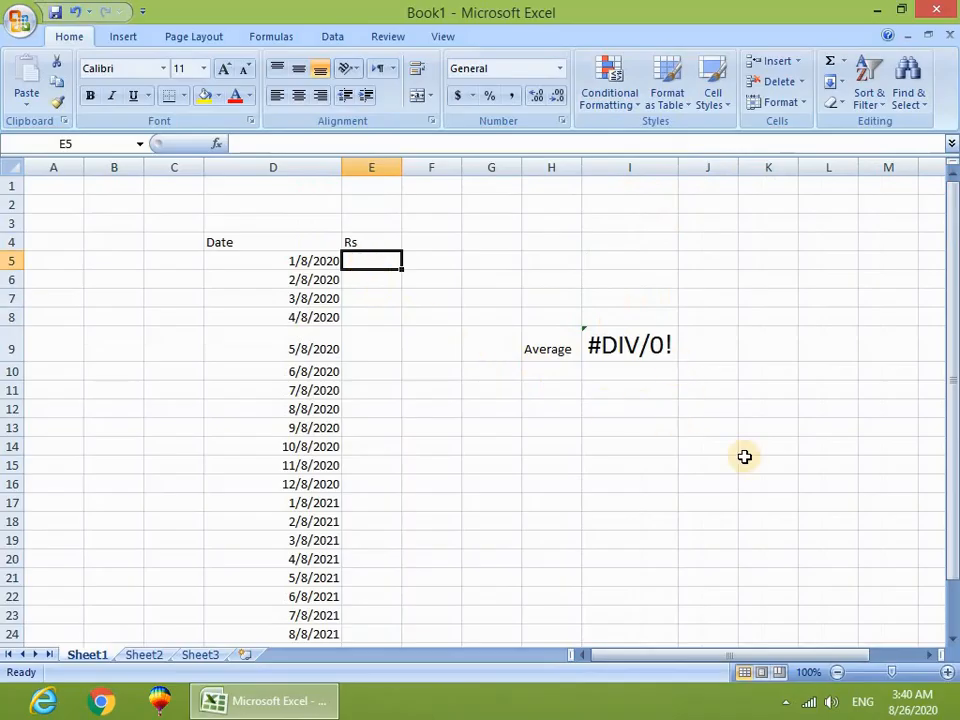
pyautogui.write('150')
pyautogui.press('Return')
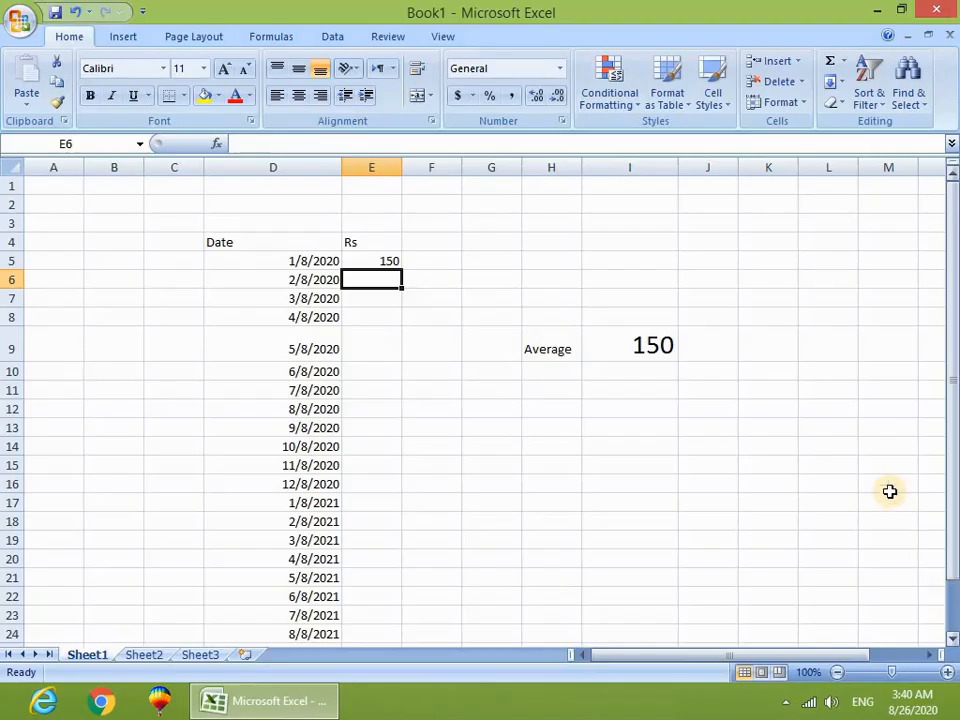
pyautogui.click(643, 355)
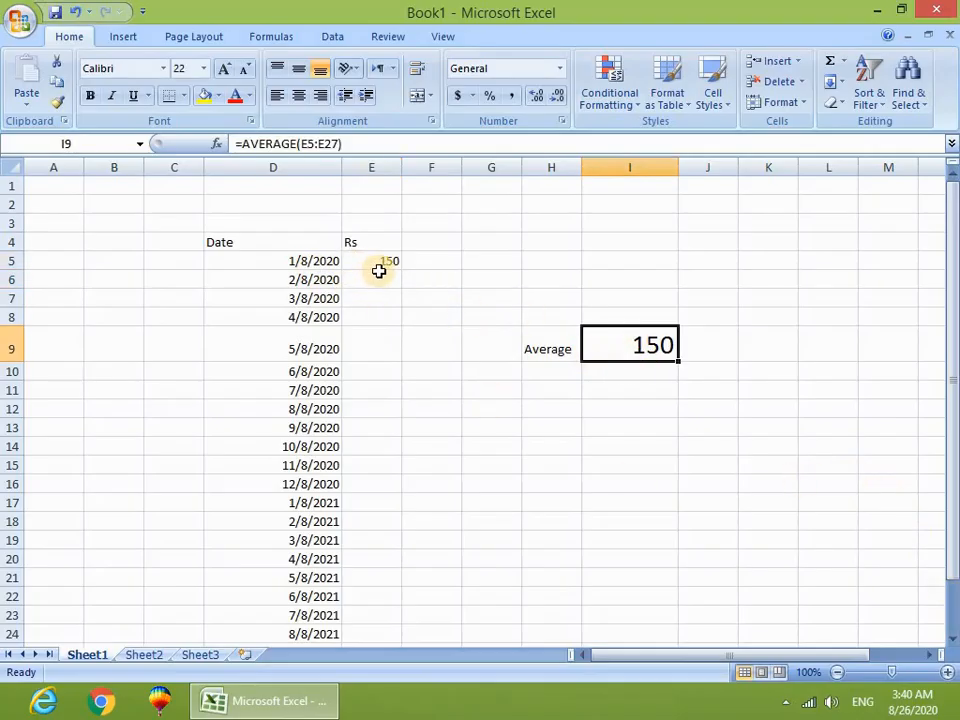
pyautogui.click(378, 278)
pyautogui.write('100')
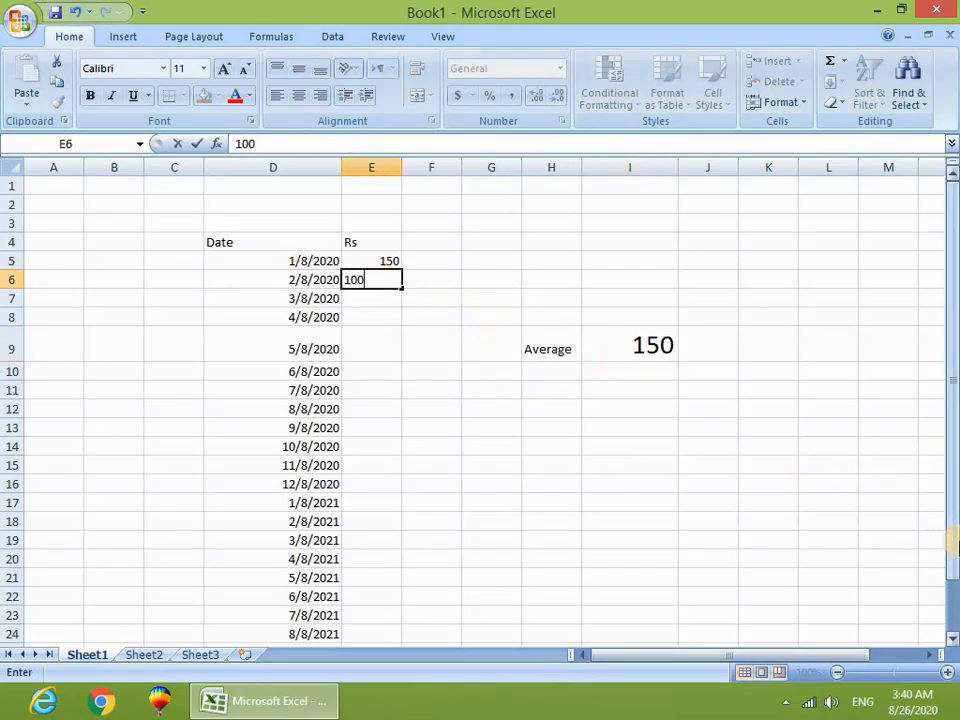
pyautogui.press('Return')
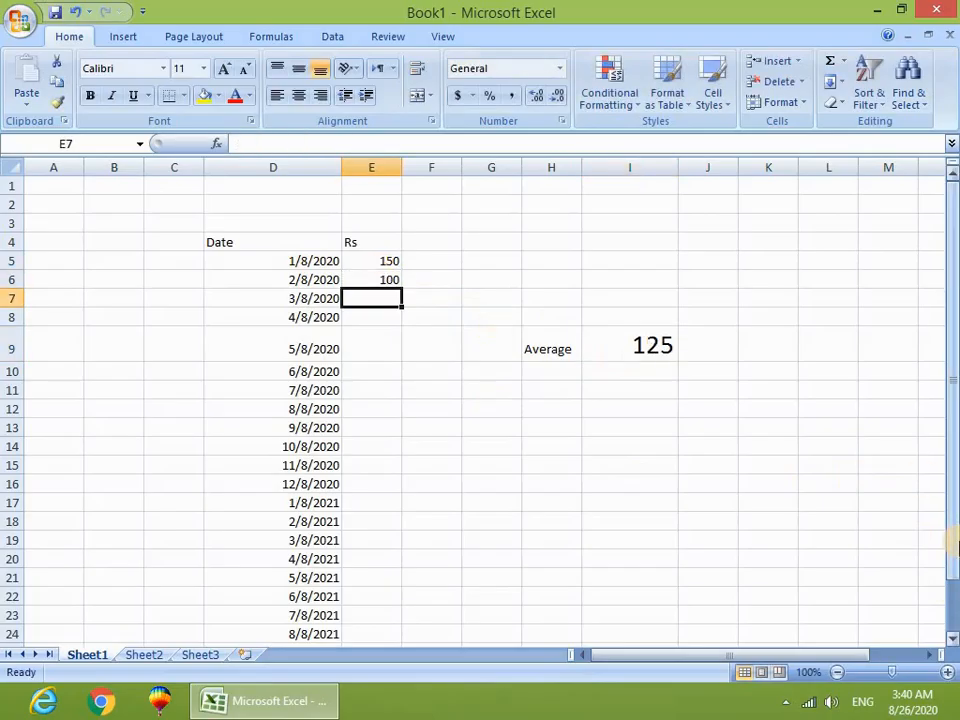
pyautogui.click(641, 349)
# Enter the Rs amounts 100, 255 and 4144 in cells E7 to E9
pyautogui.click(386, 304)
pyautogui.write('100')
pyautogui.press('Return')
pyautogui.write('255')
pyautogui.press('Return')
pyautogui.write('41')
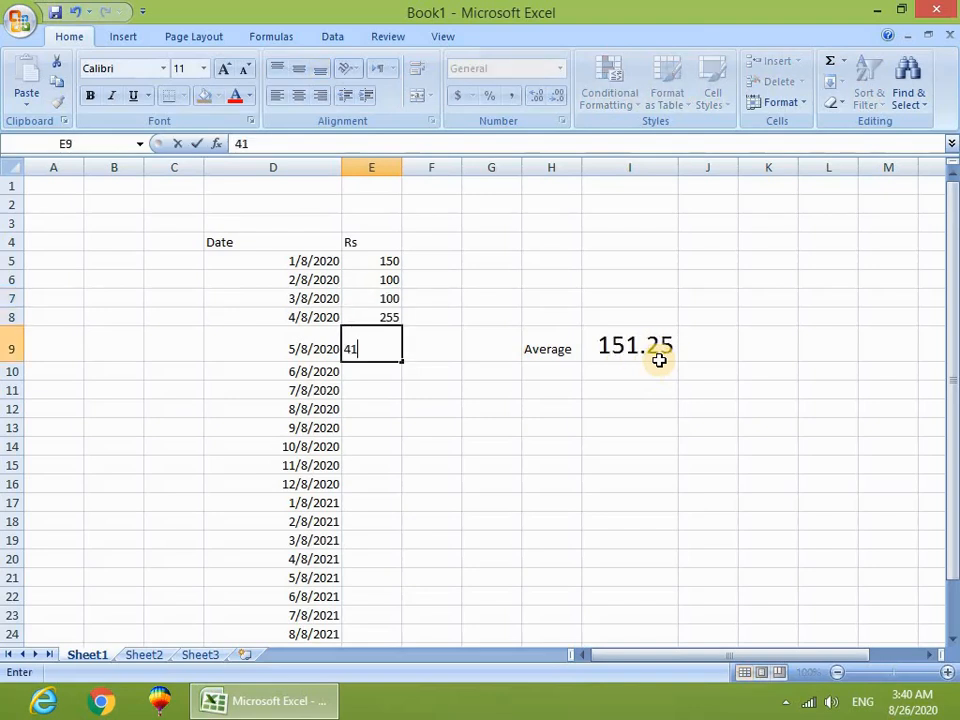
pyautogui.write('44')
pyautogui.press('Return')
# Enter the Rs amounts 444, 44, 44, 44 and 4854 in cells E10 to E14
pyautogui.write('444')
pyautogui.press('Return')
pyautogui.write('44')
pyautogui.press('Return')
pyautogui.write('4')
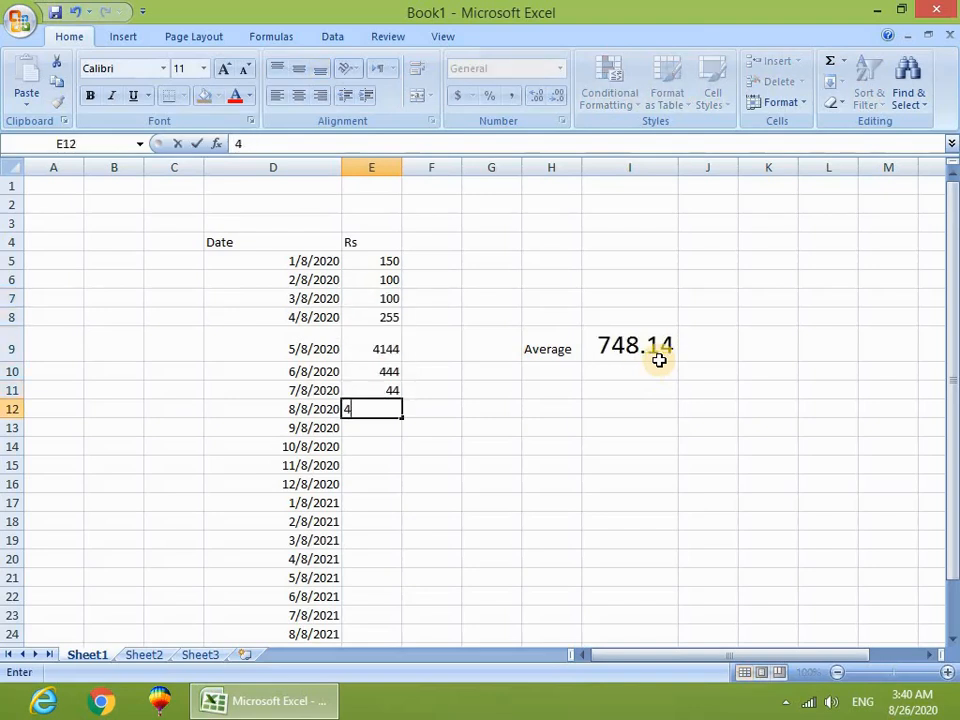
pyautogui.press('Return')
pyautogui.write('44')
pyautogui.press('Return')
pyautogui.write('4854')
pyautogui.press('Return')
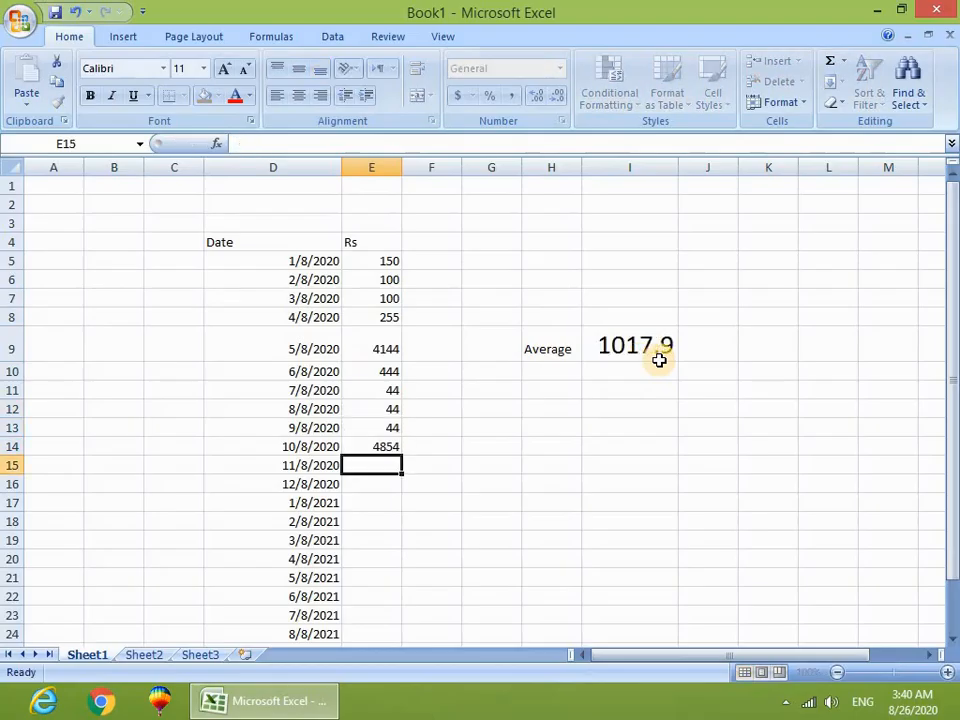
# Enter 454, 454+ and 4 in cells E15 to E17, skip E18, and enter 4 in E19
pyautogui.write('454')
pyautogui.press('Return')
pyautogui.write('454+')
pyautogui.press('Return')
pyautogui.write('4')
pyautogui.press('Return')
pyautogui.press('Return')
pyautogui.write('4')
pyautogui.press('Return')
# Enter the Rs amounts 454, 4546 and 4854 in cells E20 to E22
pyautogui.write('454')
pyautogui.press('Return')
pyautogui.write('4546')
pyautogui.press('Return')
pyautogui.write('4854')
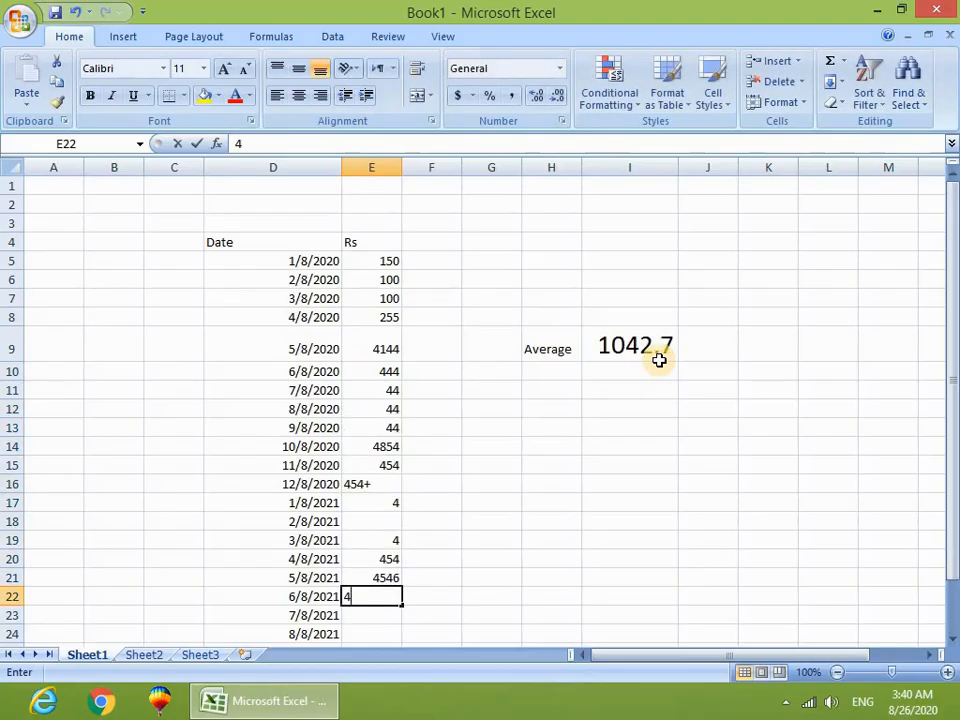
pyautogui.press('Return')
# Enter the Rs amounts 874, 874, 74 and 6 in cells E23 to E26 and check the average in I9
pyautogui.write('874')
pyautogui.press('Return')
pyautogui.write('874')
pyautogui.press('Return')
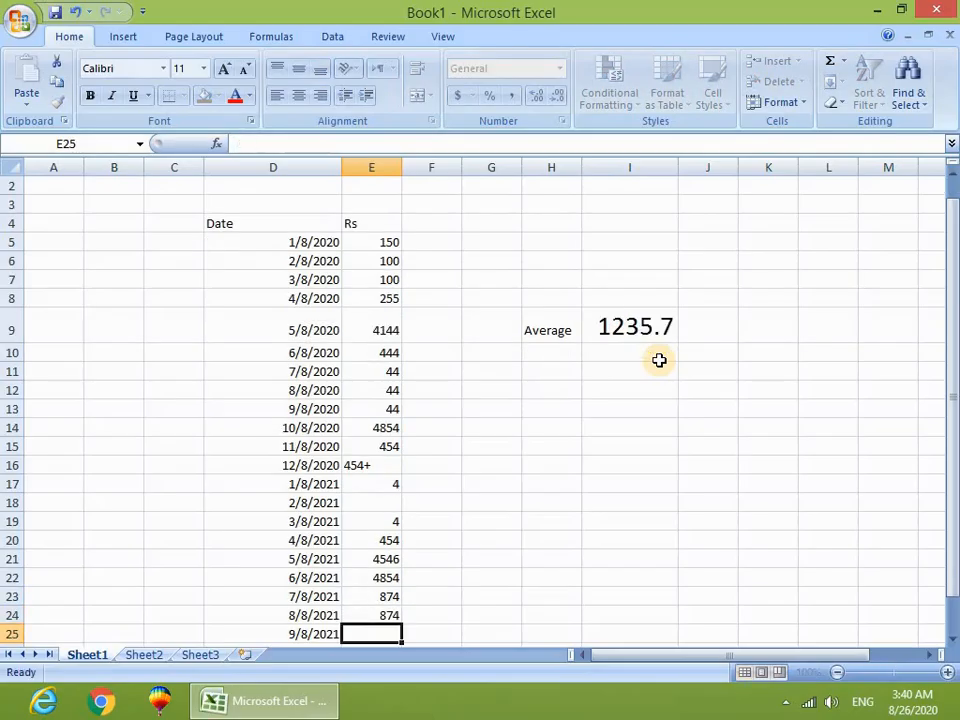
pyautogui.write('74')
pyautogui.press('Return')
pyautogui.write('6')
pyautogui.press('Return')
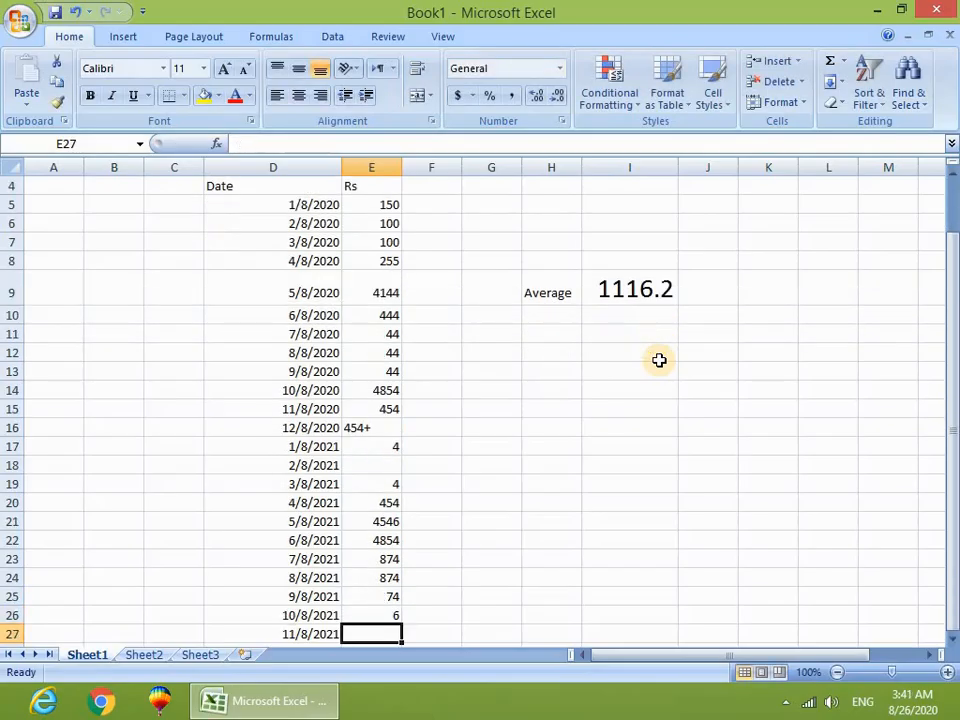
pyautogui.click(622, 290)
# Clear the date and Rs table together with the average label and formula, and narrow column D
pyautogui.scroll(1, 594, 351)
pyautogui.moveTo(214, 228); pyautogui.dragTo(671, 596)
pyautogui.scroll(20, 396, 375)
pyautogui.press('Delete')
pyautogui.click(381, 313)
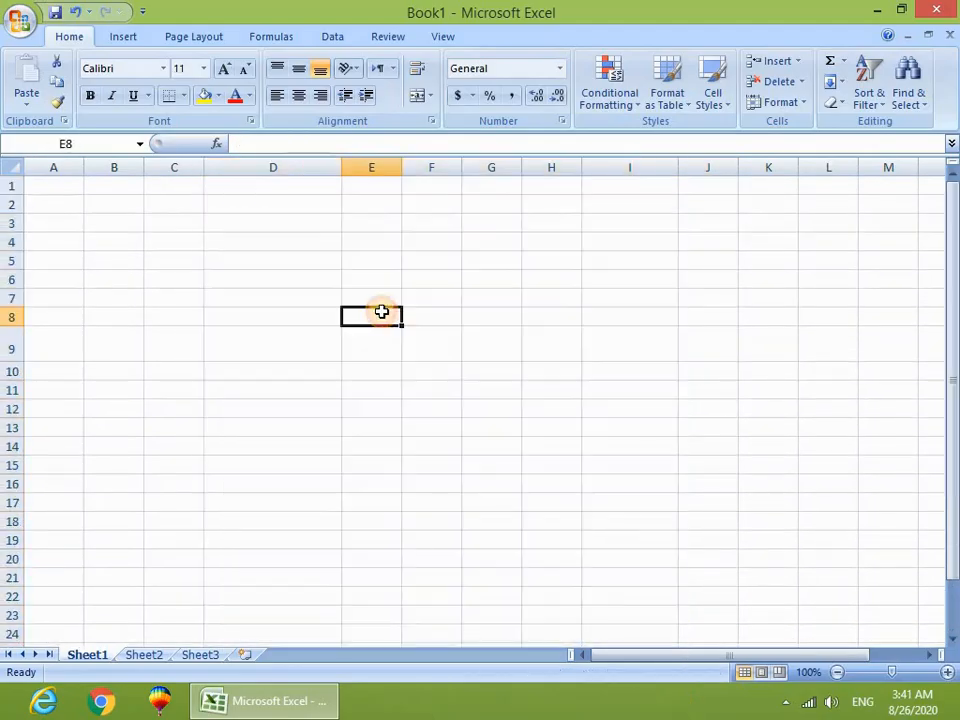
pyautogui.click(342, 252)
pyautogui.moveTo(342, 167); pyautogui.dragTo(285, 170)
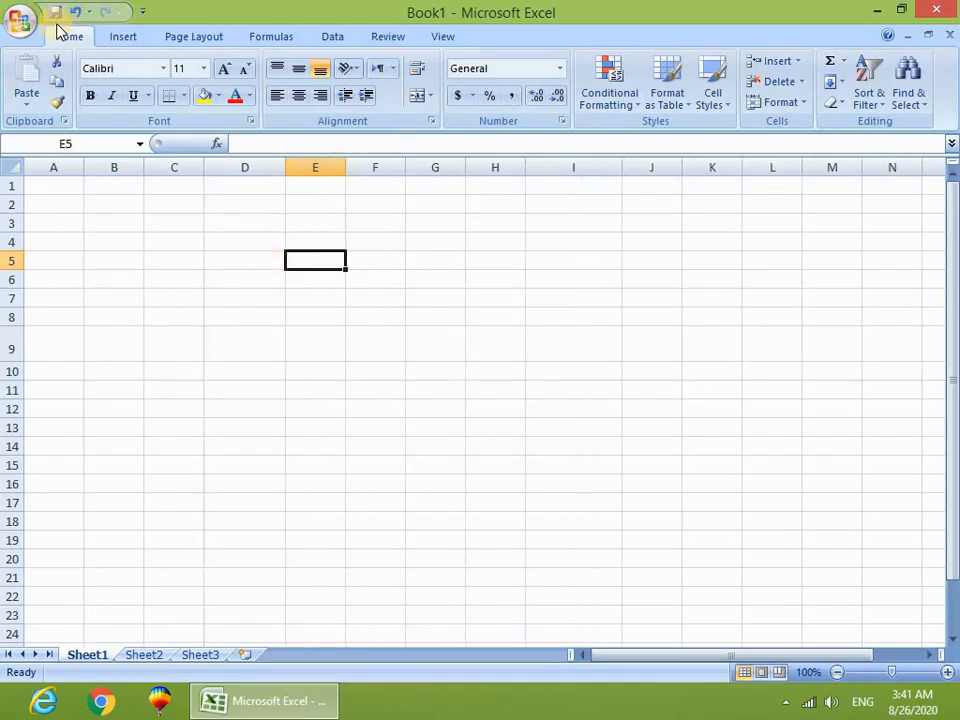
# Look over the Excel files listed in the Documents library in the Open dialog, then dismiss it without opening a file
pyautogui.click(18, 22)
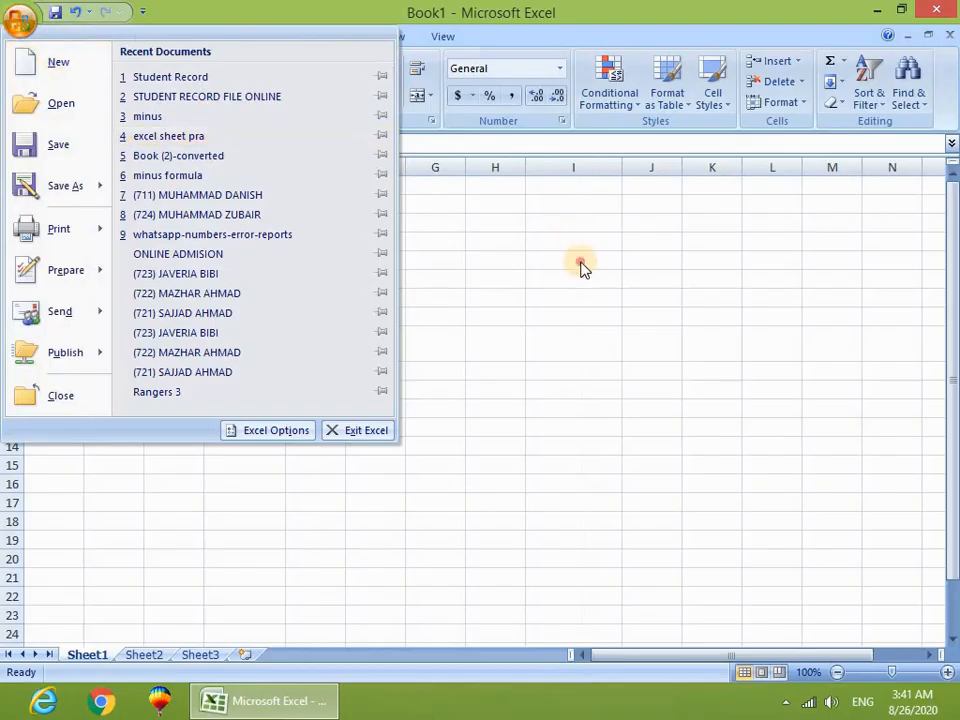
pyautogui.click(484, 399)
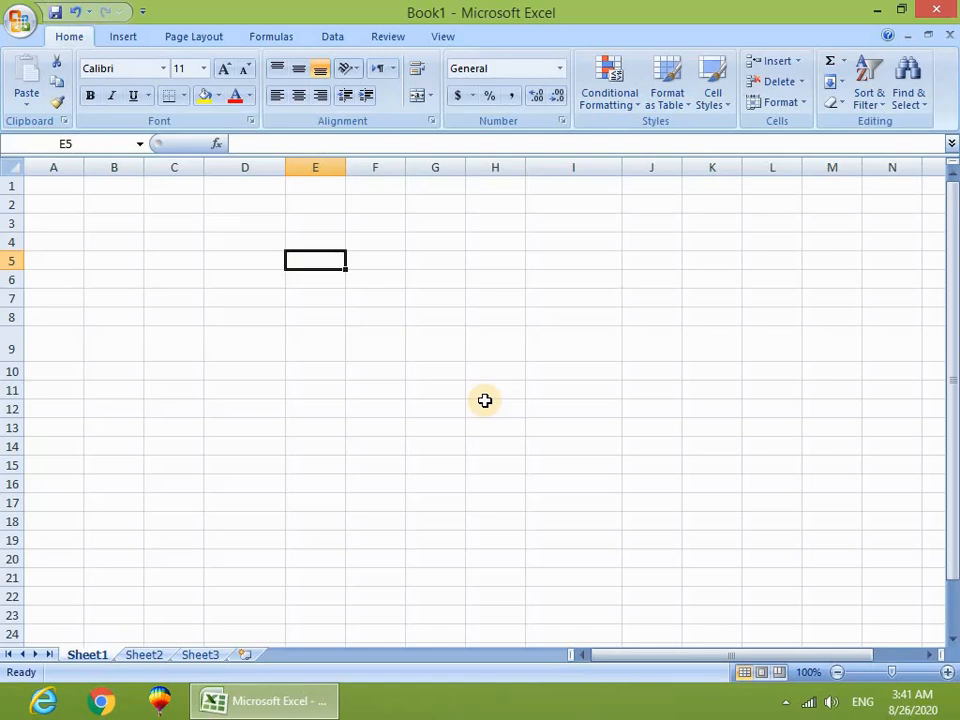
pyautogui.click(20, 6)
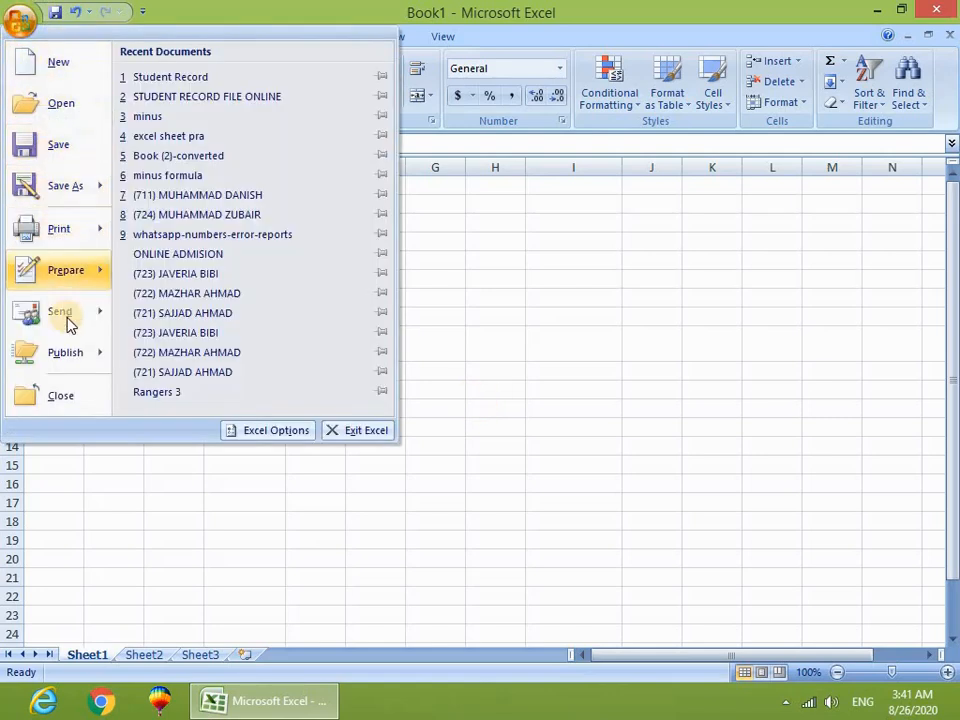
pyautogui.click(56, 104)
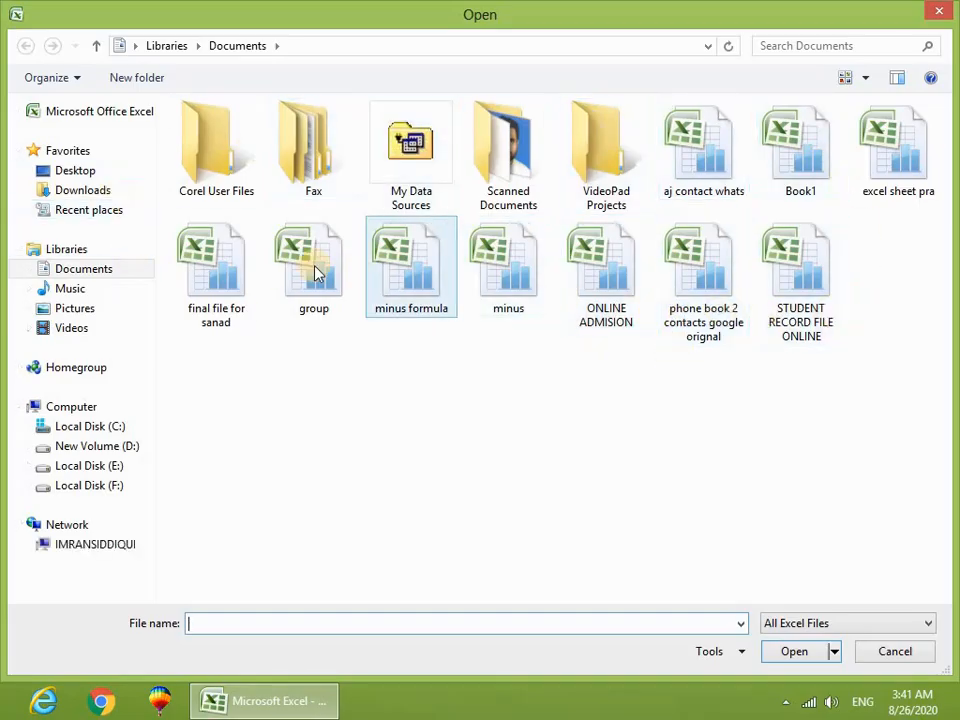
pyautogui.click(893, 652)
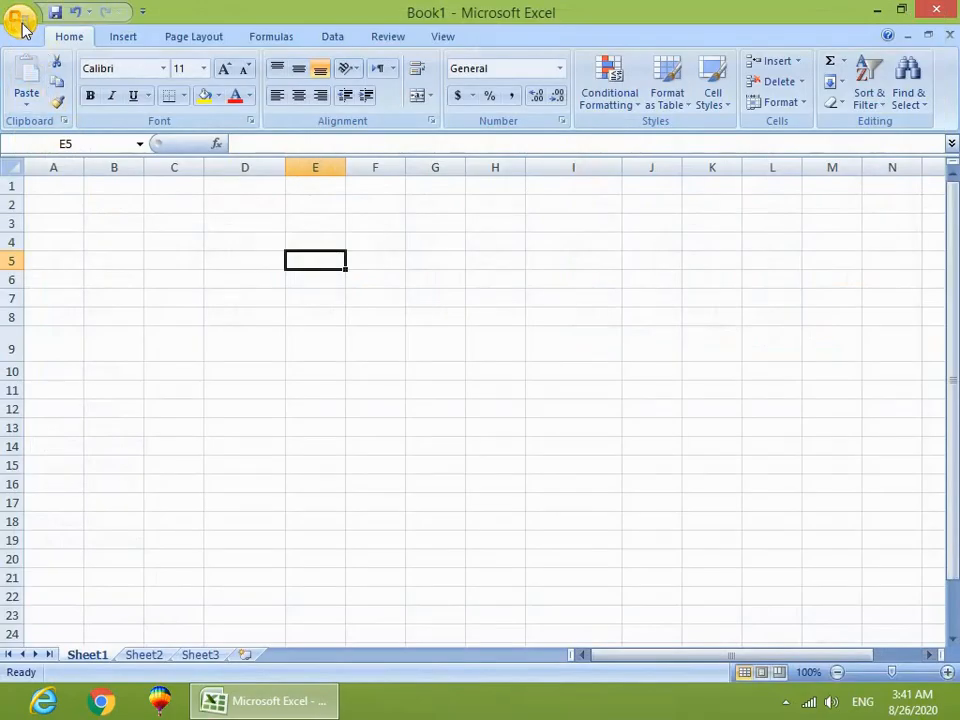
# Examine the Save, Save As and Print commands, including the Print options, and return to cell D5
pyautogui.click(20, 20)
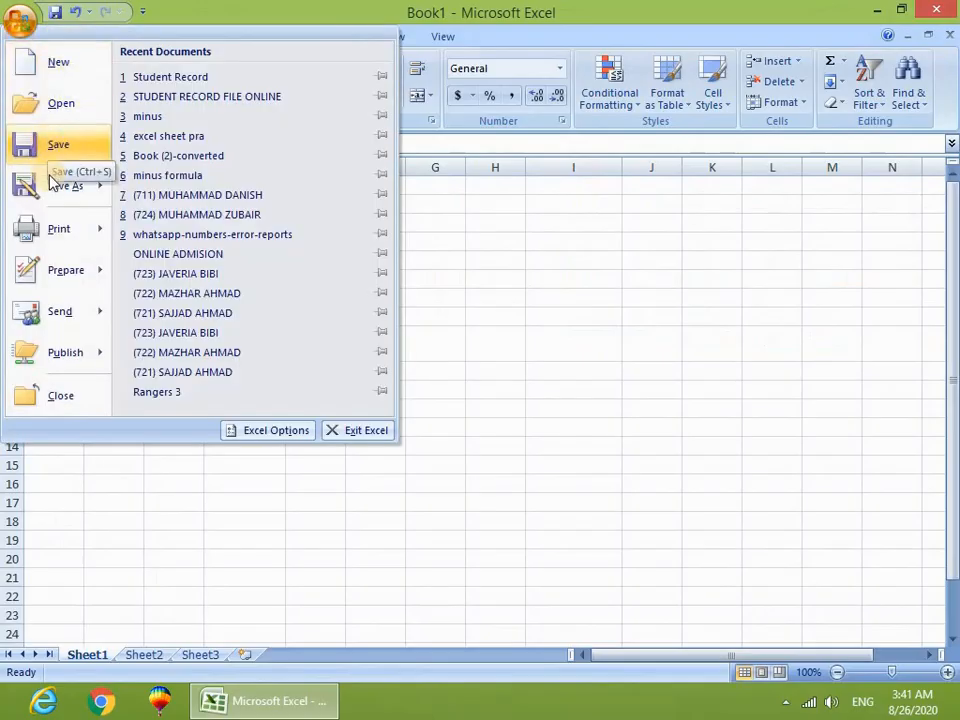
pyautogui.moveTo(60, 187)
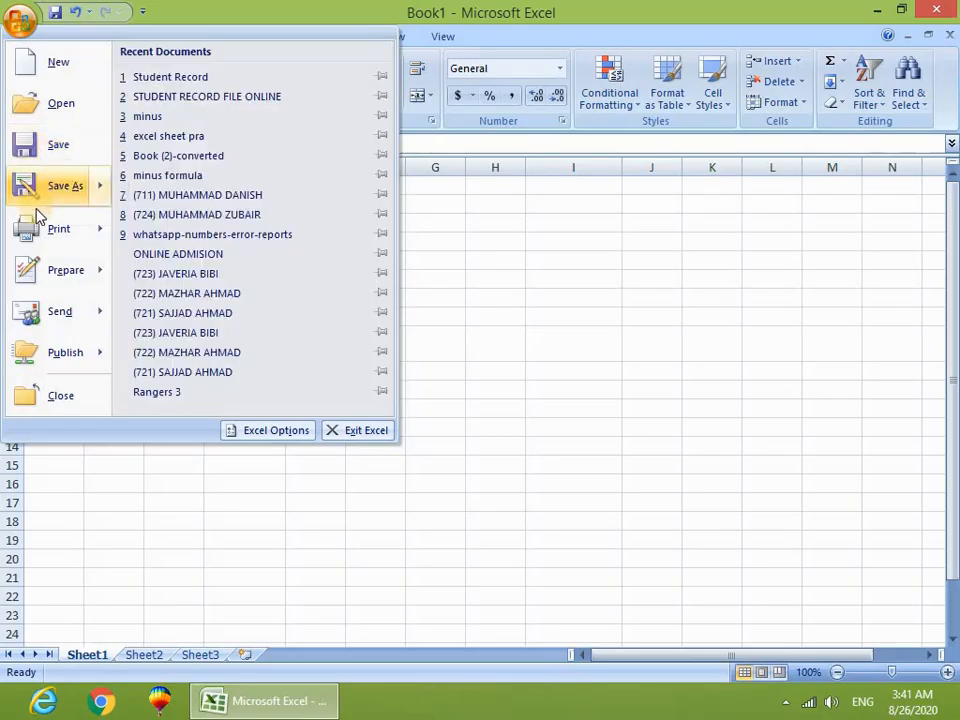
pyautogui.moveTo(40, 233)
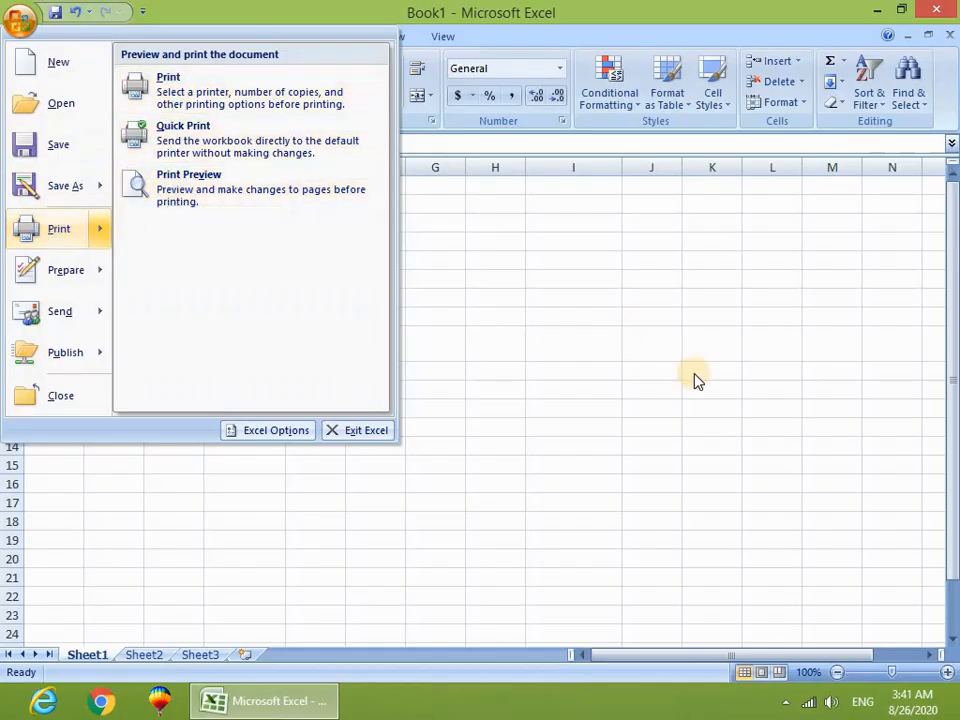
pyautogui.click(536, 348)
pyautogui.click(433, 315)
pyautogui.click(213, 265)
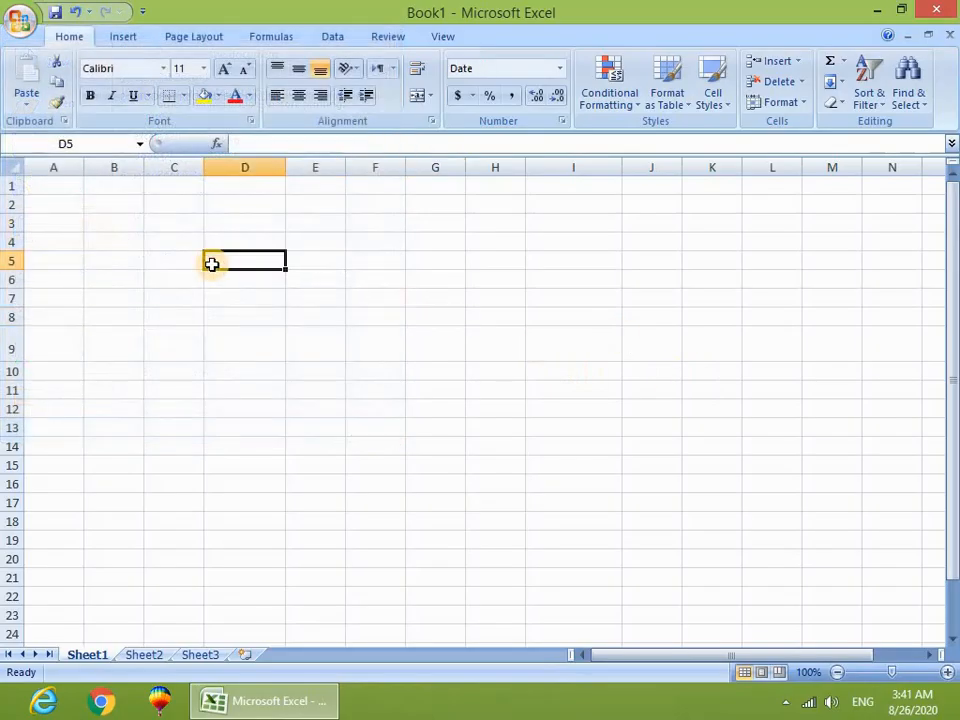
# View the Prepare options and the Encrypt Document password dialog, then close it without setting a password
pyautogui.click(25, 26)
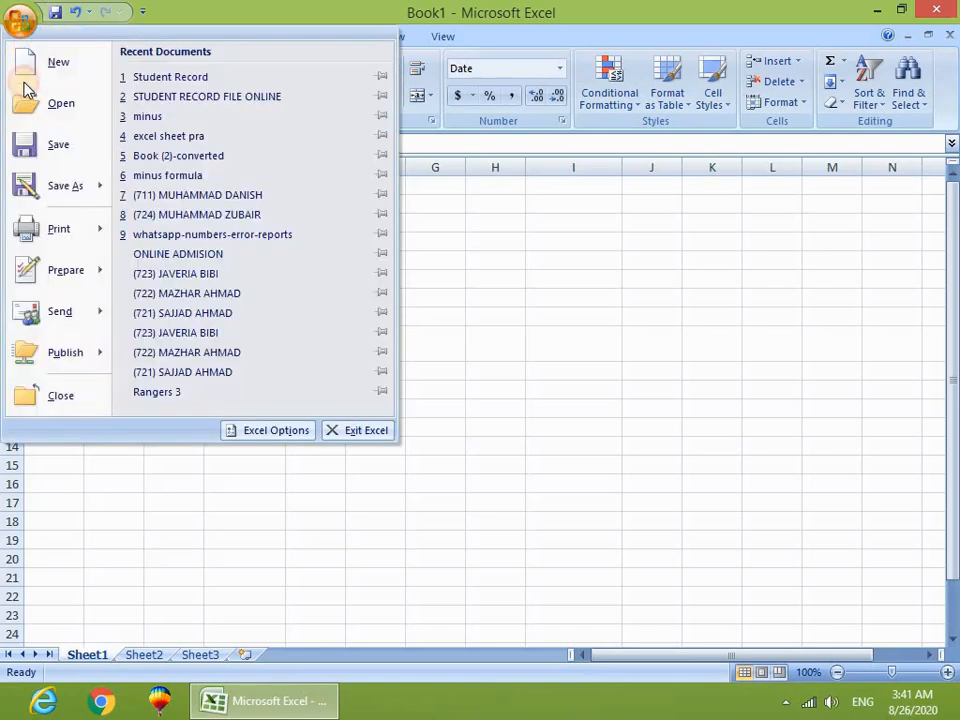
pyautogui.moveTo(50, 277)
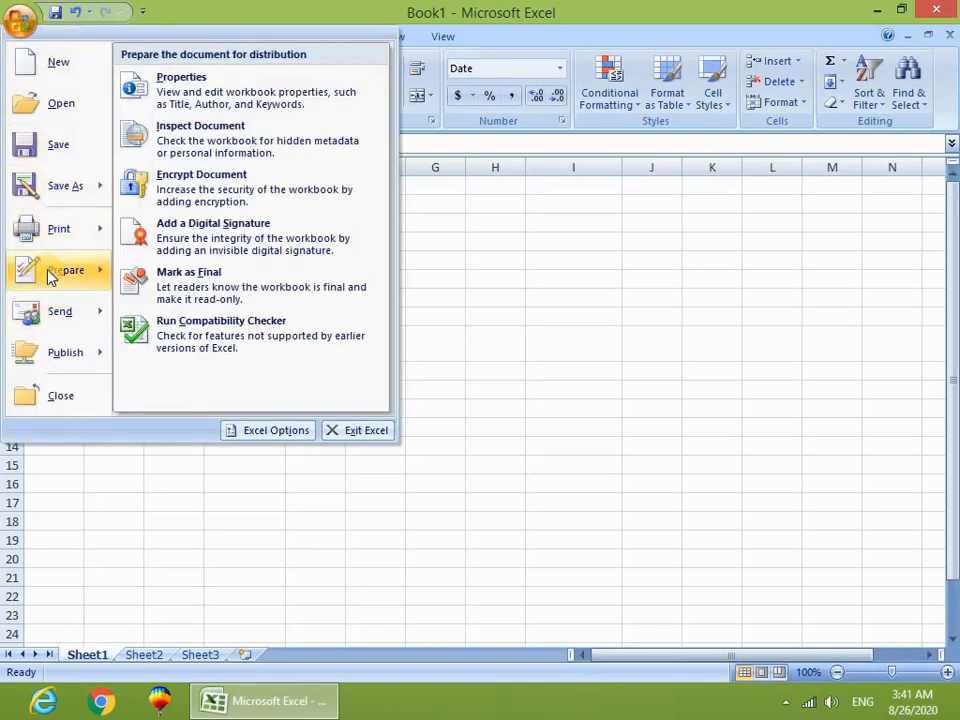
pyautogui.click(241, 193)
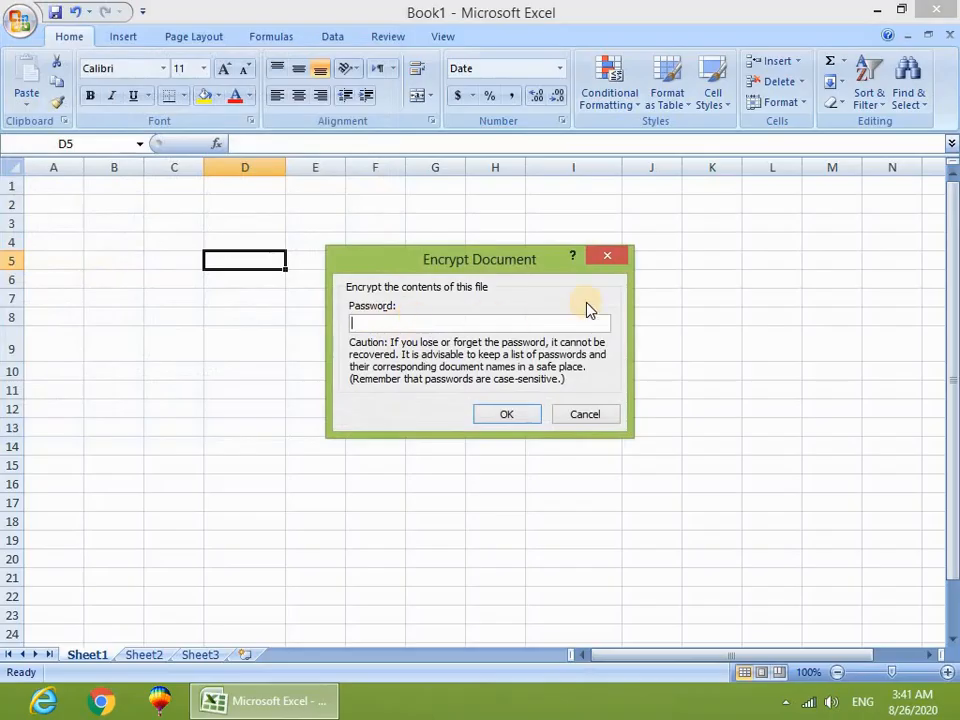
pyautogui.click(614, 258)
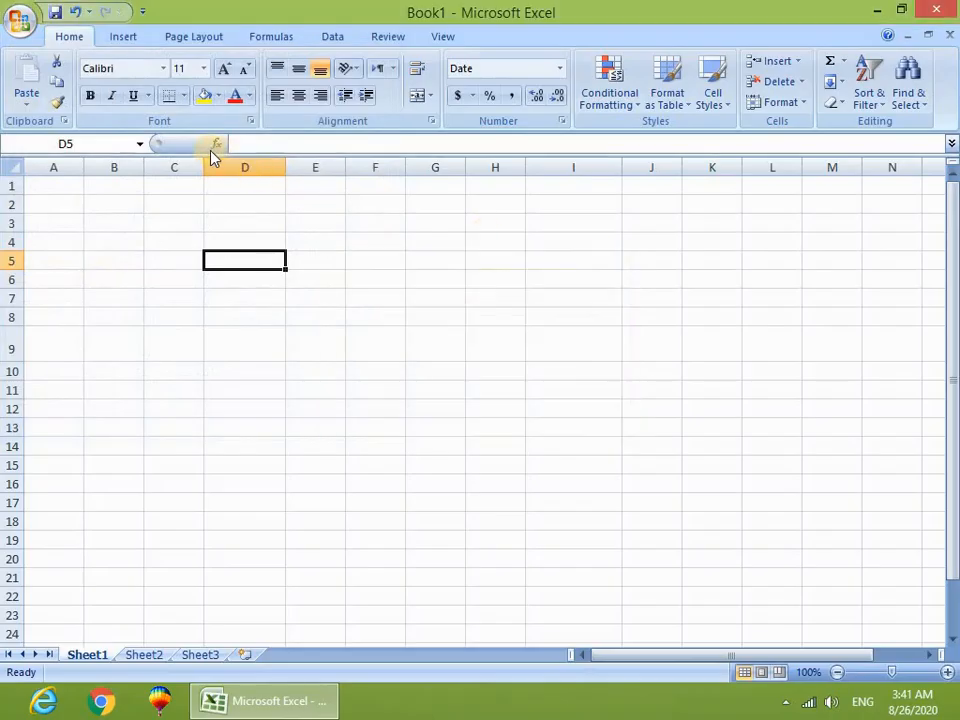
pyautogui.click(25, 26)
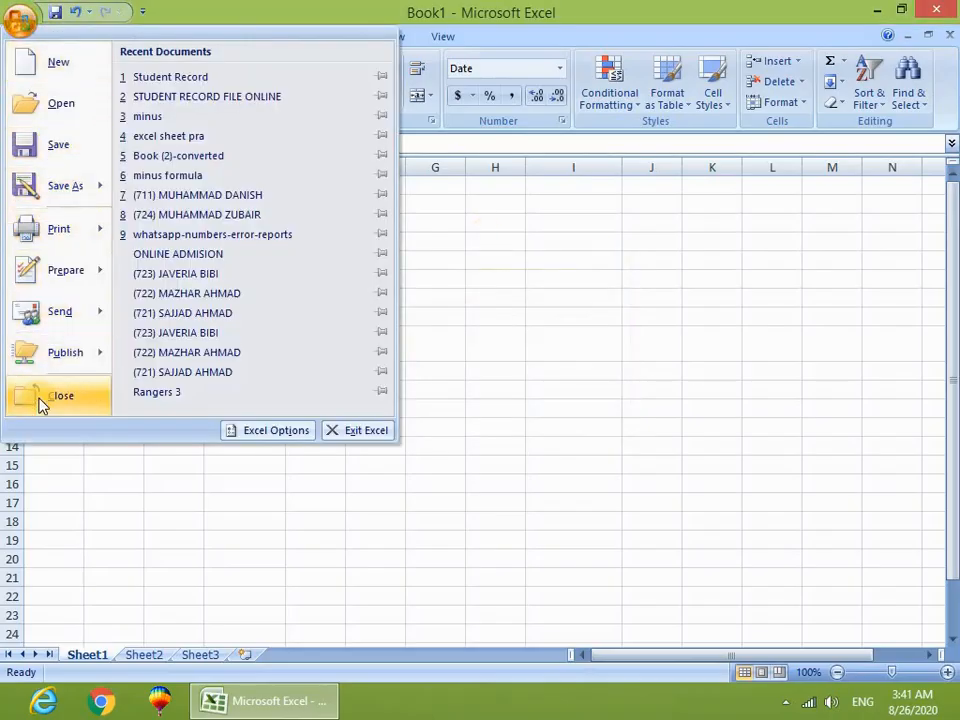
pyautogui.moveTo(60, 360)
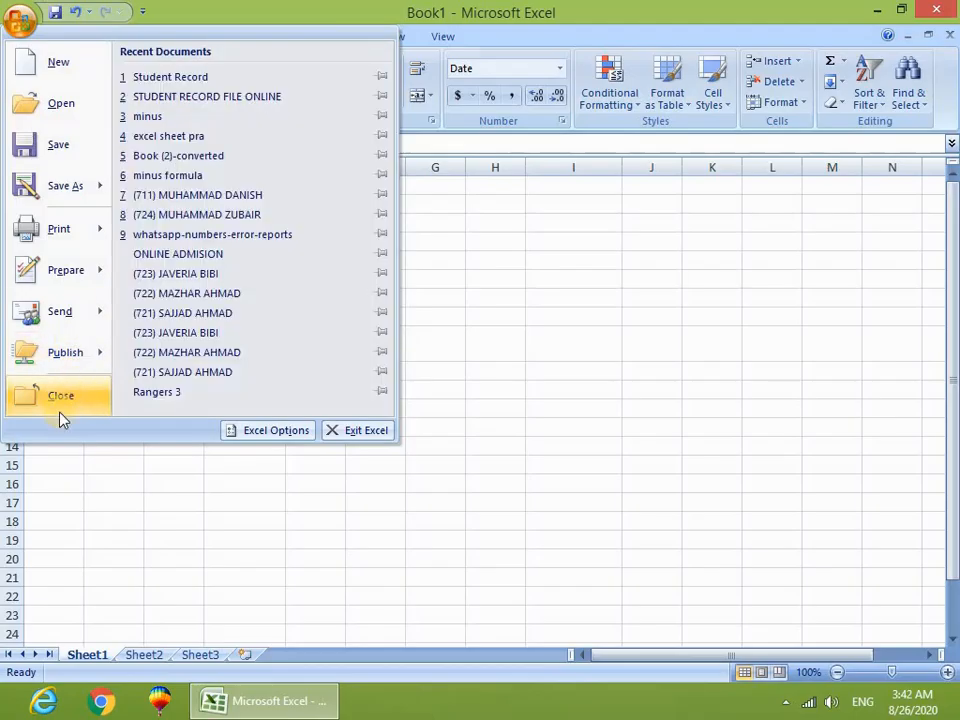
pyautogui.click(461, 360)
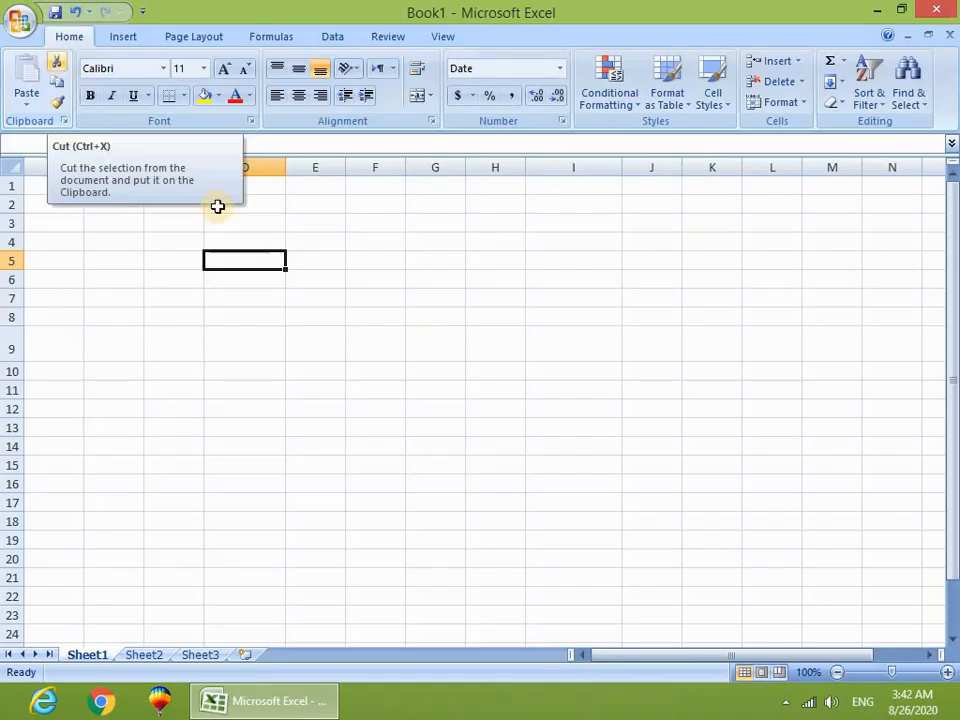
pyautogui.click(373, 366)
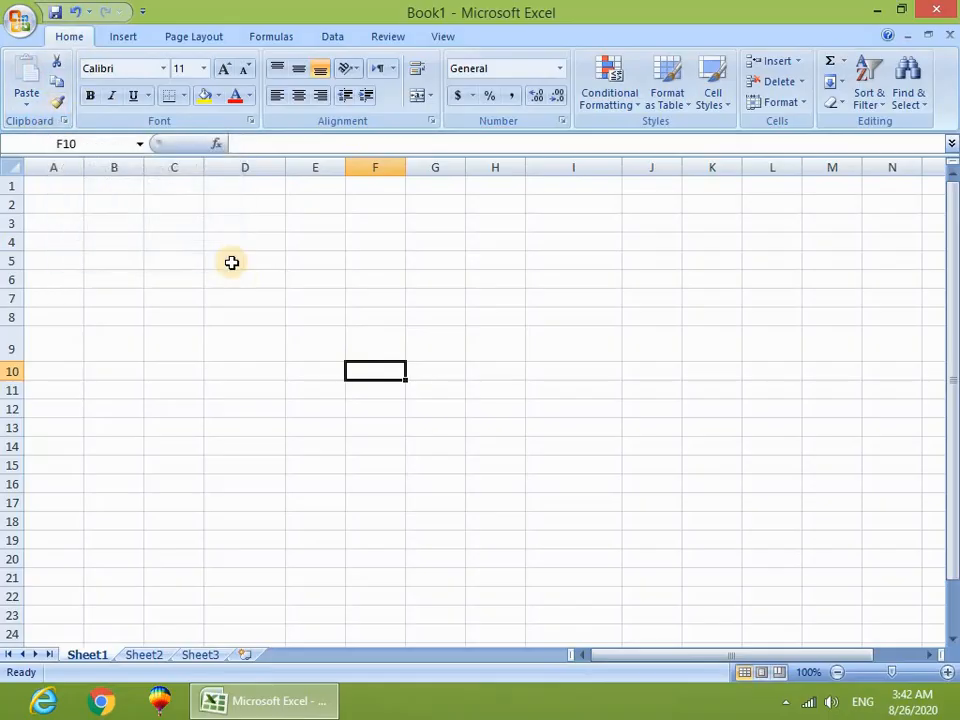
# Enter a sample first name in cell D5
pyautogui.click(231, 262)
pyautogui.write('imran')
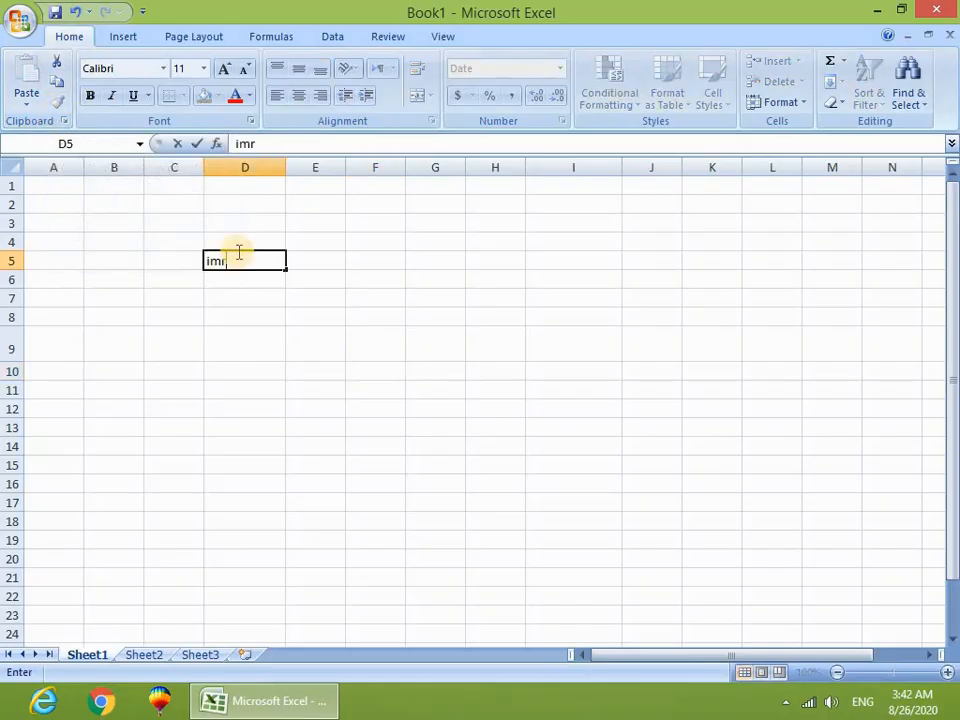
pyautogui.click(267, 332)
pyautogui.click(244, 245)
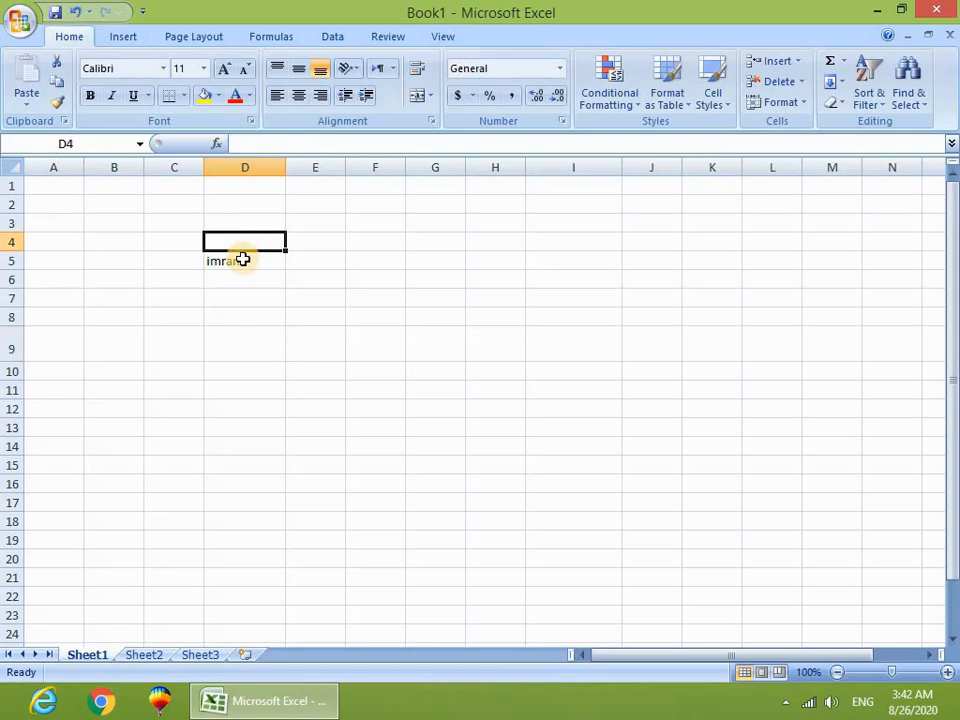
# Make the name in D5 underlined, italic and bold, and enlarge its font size to 18
pyautogui.click(244, 261)
pyautogui.click(134, 97)
pyautogui.click(111, 97)
pyautogui.click(90, 97)
pyautogui.click(225, 73)
pyautogui.click(225, 73)
pyautogui.click(352, 400)
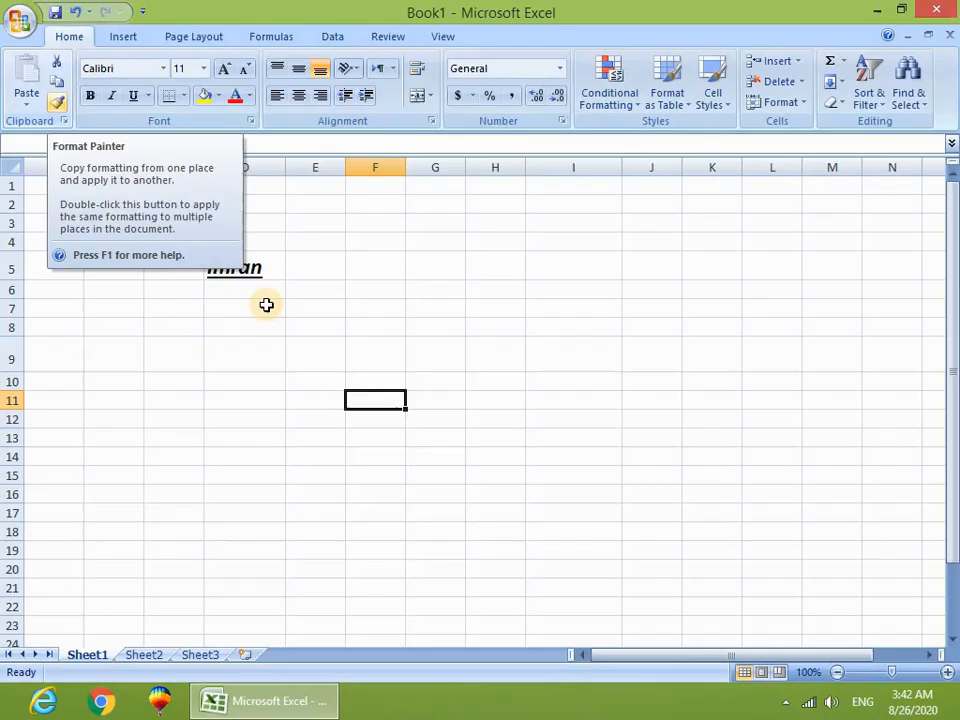
# Enter a second sample first name in cell H9
pyautogui.click(508, 352)
pyautogui.write('kamran')
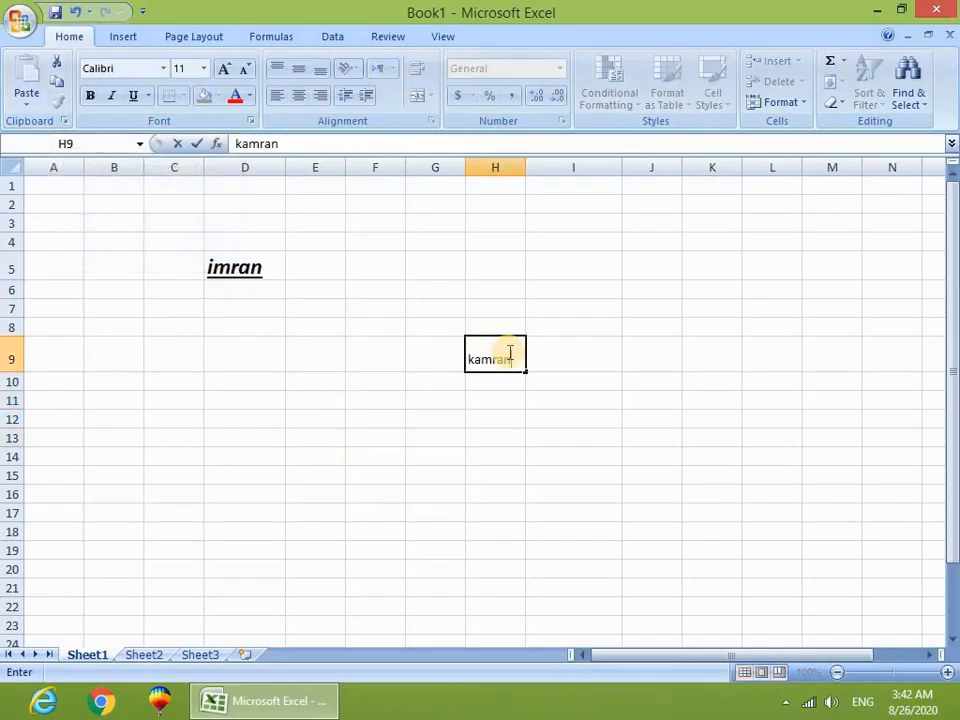
pyautogui.click(510, 418)
# Copy the formatting of the name in D5 onto the name in H9 with Format Painter
pyautogui.click(246, 266)
pyautogui.click(512, 376)
pyautogui.click(501, 359)
pyautogui.click(245, 263)
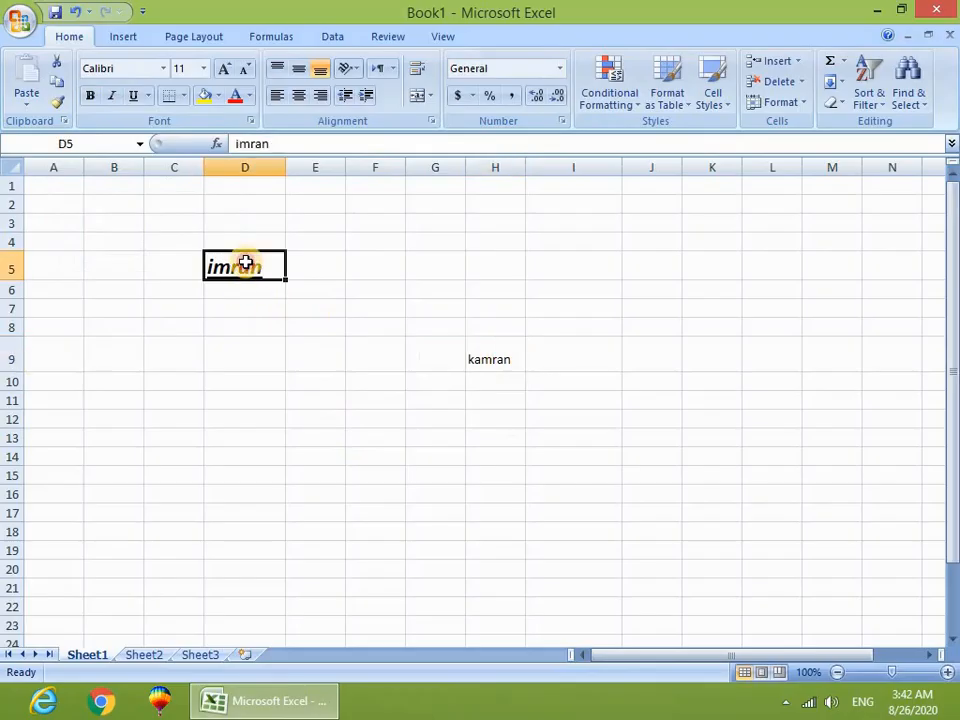
pyautogui.click(59, 103)
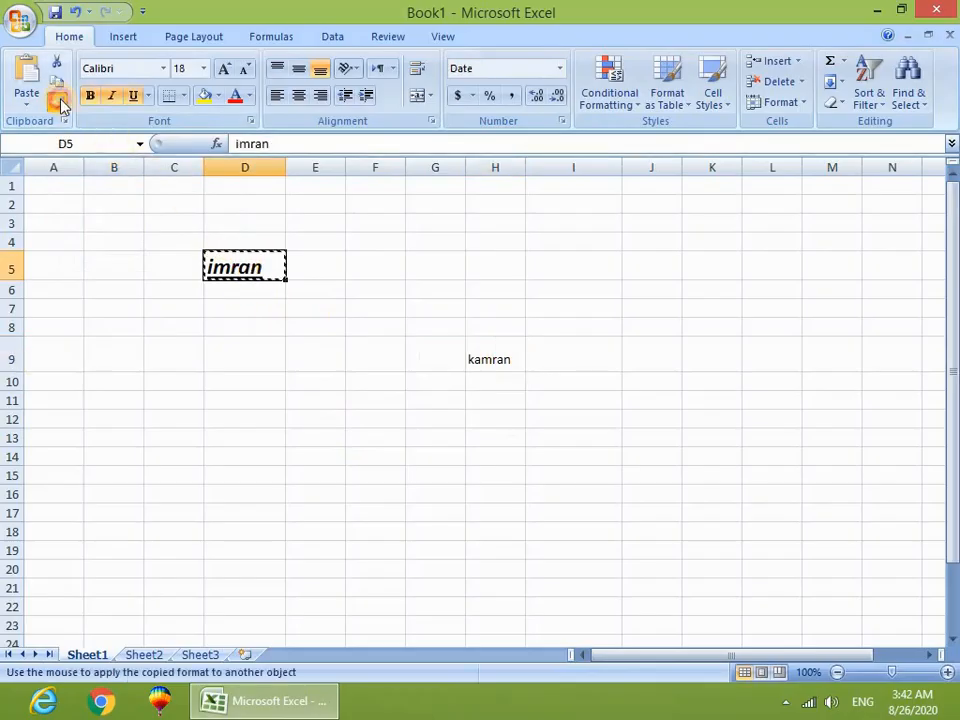
pyautogui.click(478, 357)
pyautogui.click(473, 455)
pyautogui.moveTo(185, 419); pyautogui.dragTo(663, 440)
pyautogui.moveTo(245, 456); pyautogui.dragTo(729, 455)
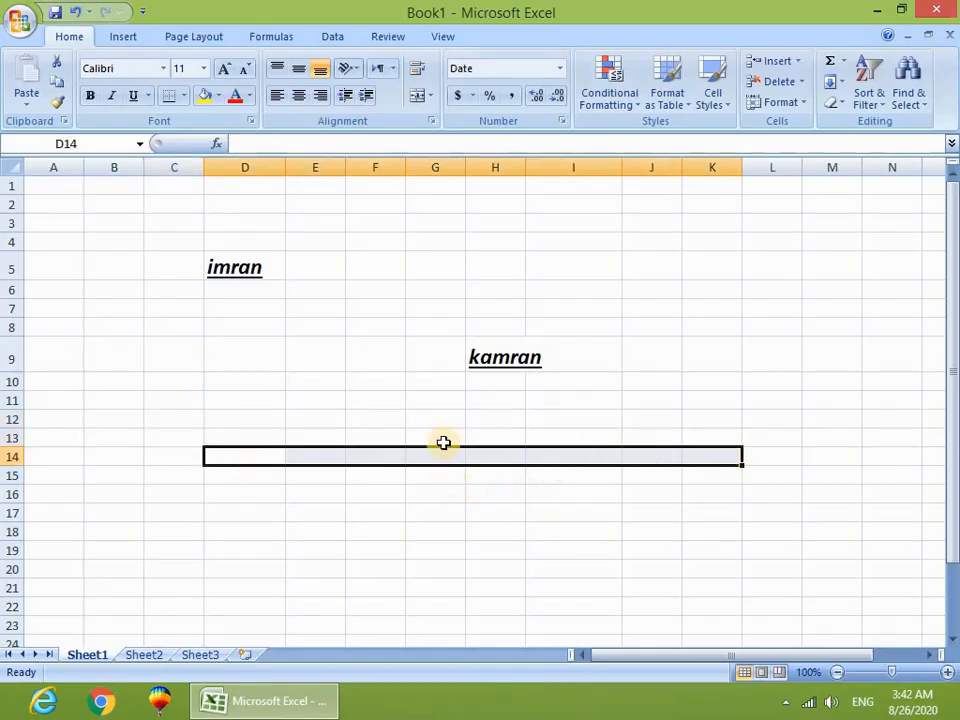
# Enter a third sample first name in cell G5
pyautogui.click(234, 270)
pyautogui.click(456, 257)
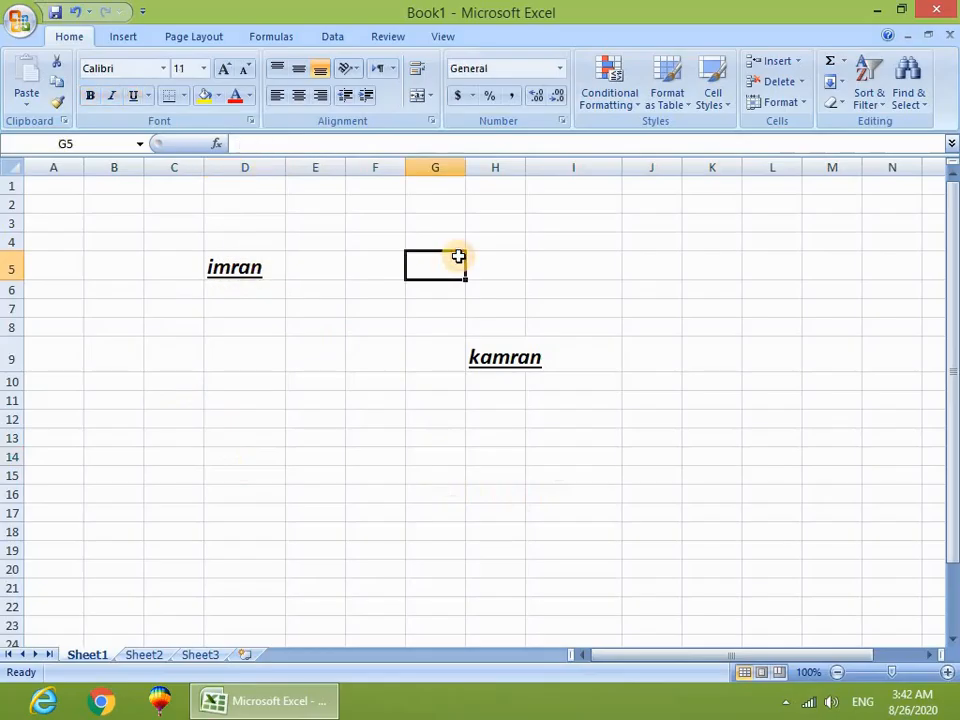
pyautogui.write('aslam')
pyautogui.click(495, 275)
pyautogui.click(434, 270)
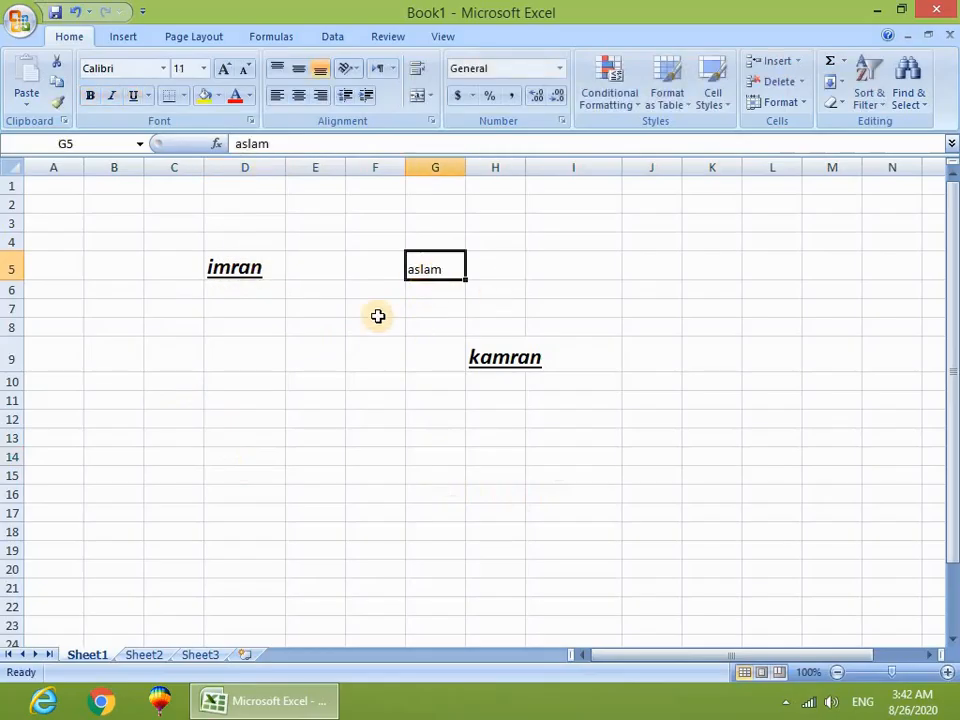
# Apply D5's bold, italic, underlined formatting to the name in G5 with Format Painter
pyautogui.click(242, 268)
pyautogui.click(414, 269)
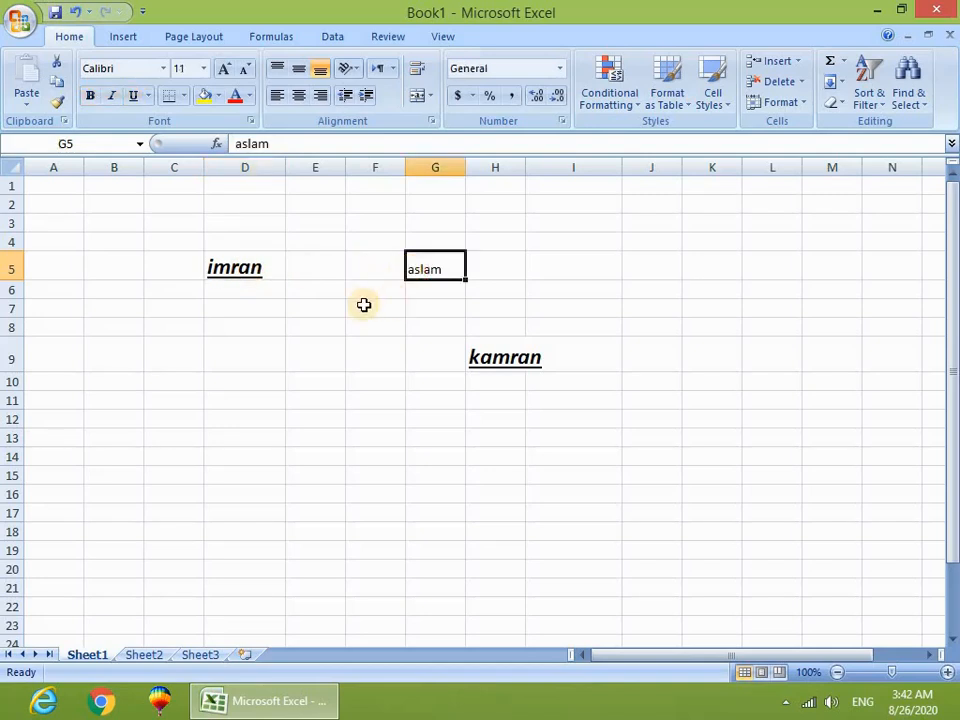
pyautogui.click(243, 272)
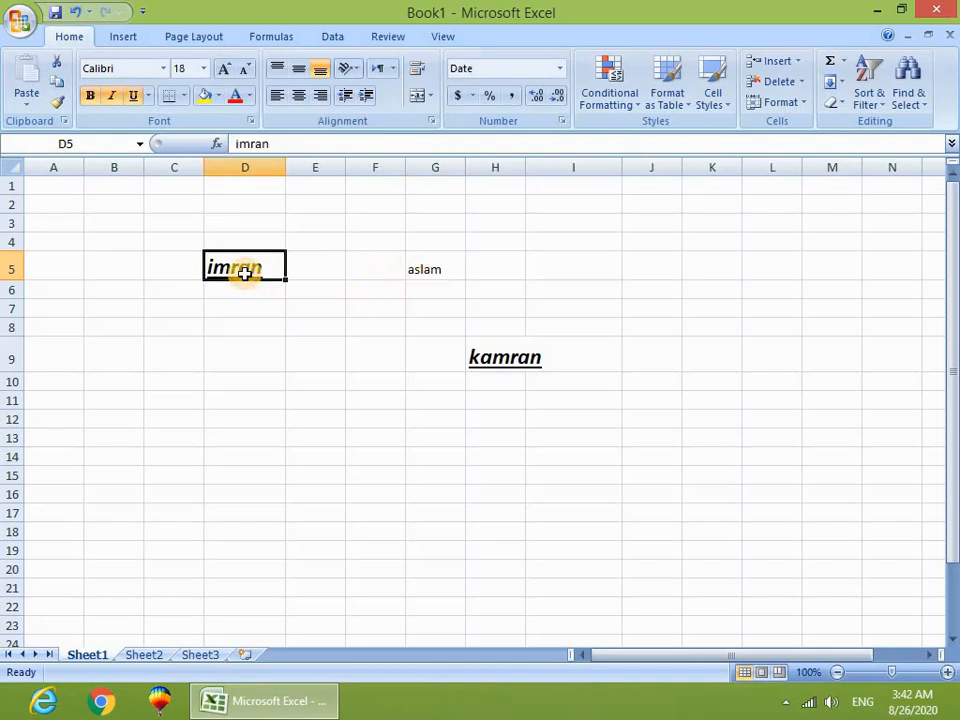
pyautogui.click(258, 356)
pyautogui.click(244, 268)
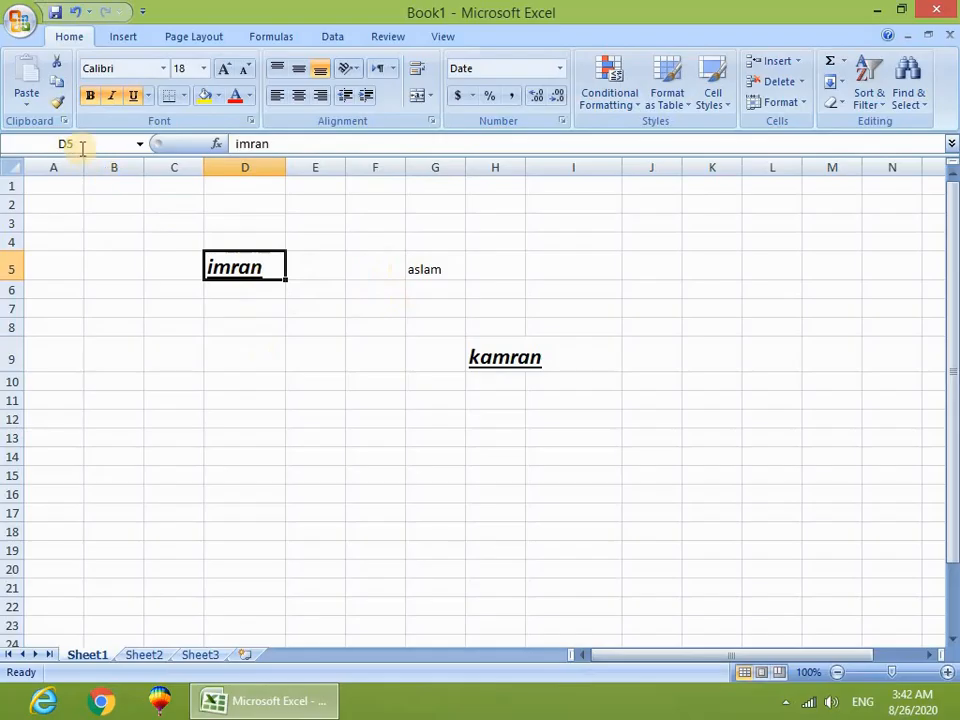
pyautogui.click(57, 102)
pyautogui.click(422, 264)
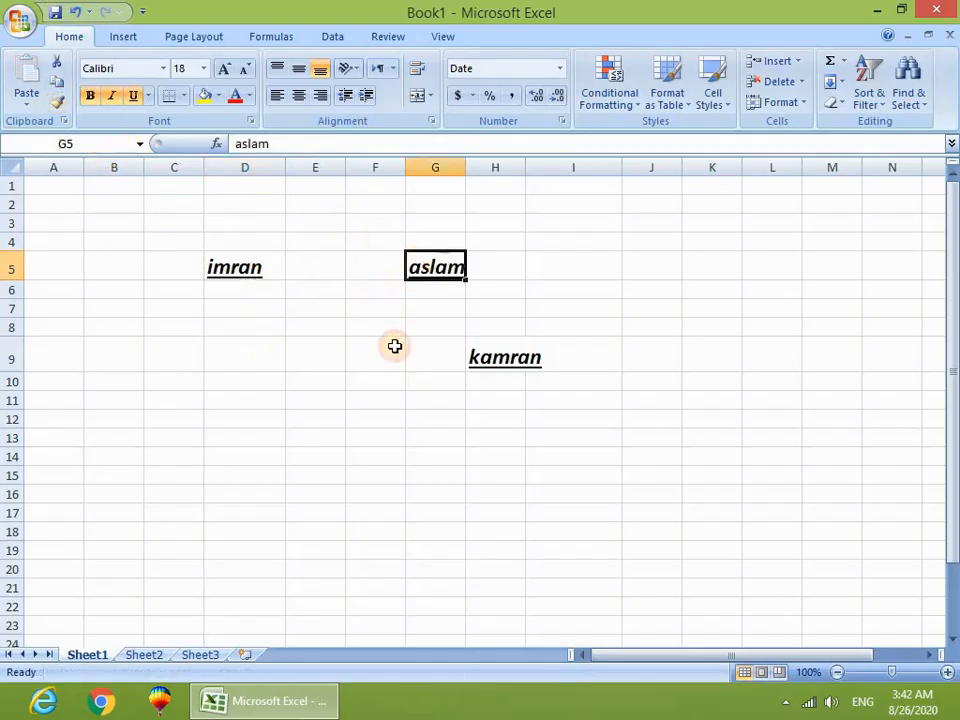
# Widen column G and clear the three sample names from the sheet
pyautogui.click(398, 380)
pyautogui.moveTo(465, 174); pyautogui.dragTo(510, 174)
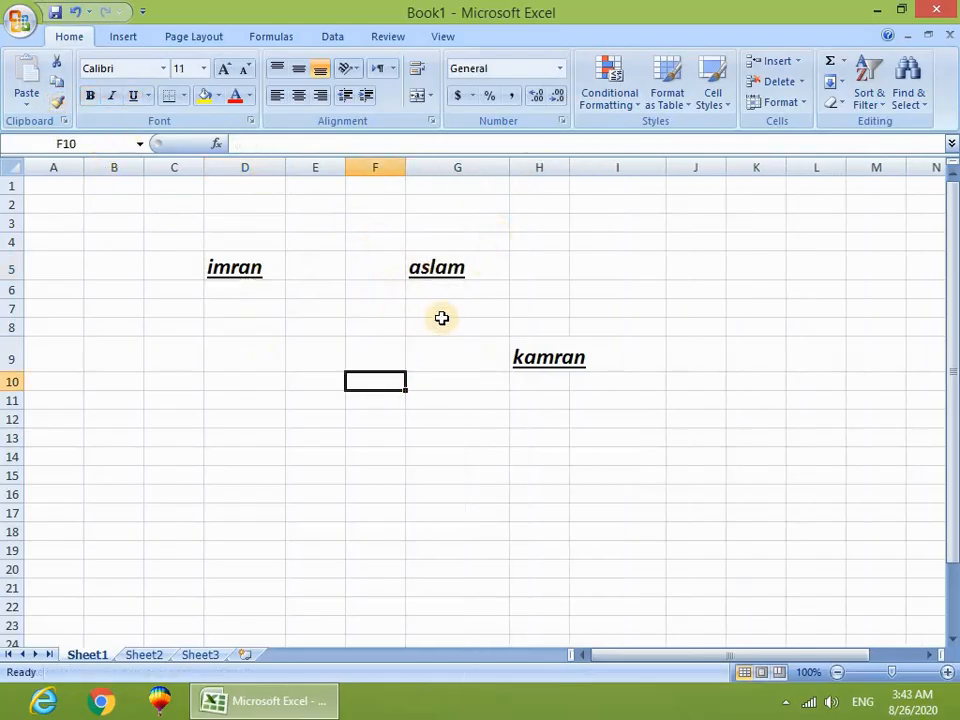
pyautogui.click(443, 323)
pyautogui.moveTo(198, 240); pyautogui.dragTo(571, 408)
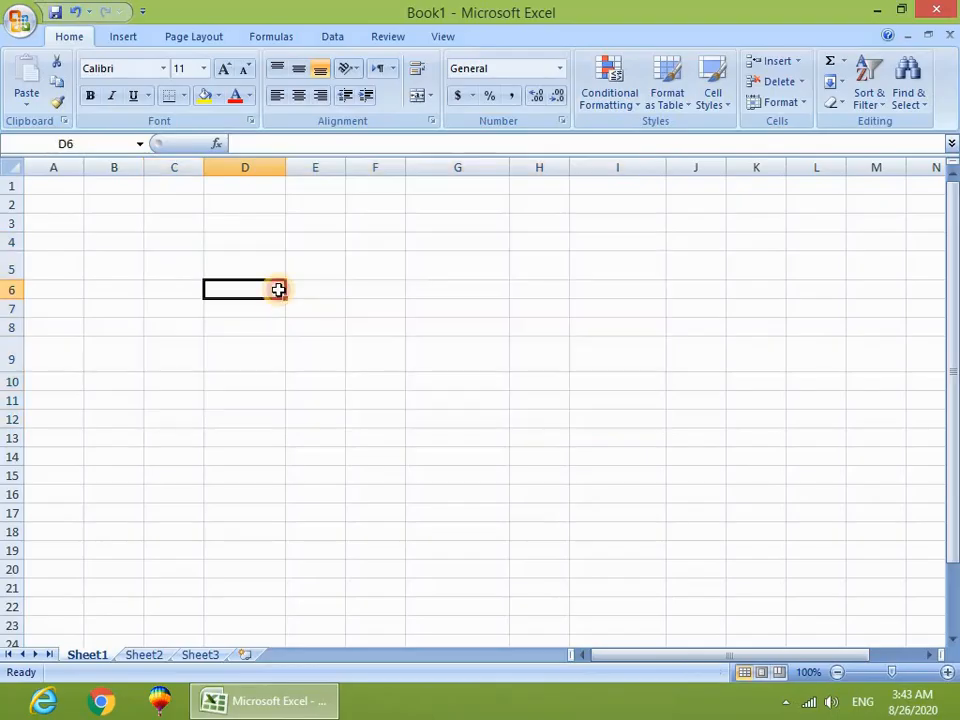
# Enter the filler text daff in D7, fas in E7, and sdffa in both F8 and F7
pyautogui.click(281, 306)
pyautogui.write('daff')
pyautogui.click(290, 305)
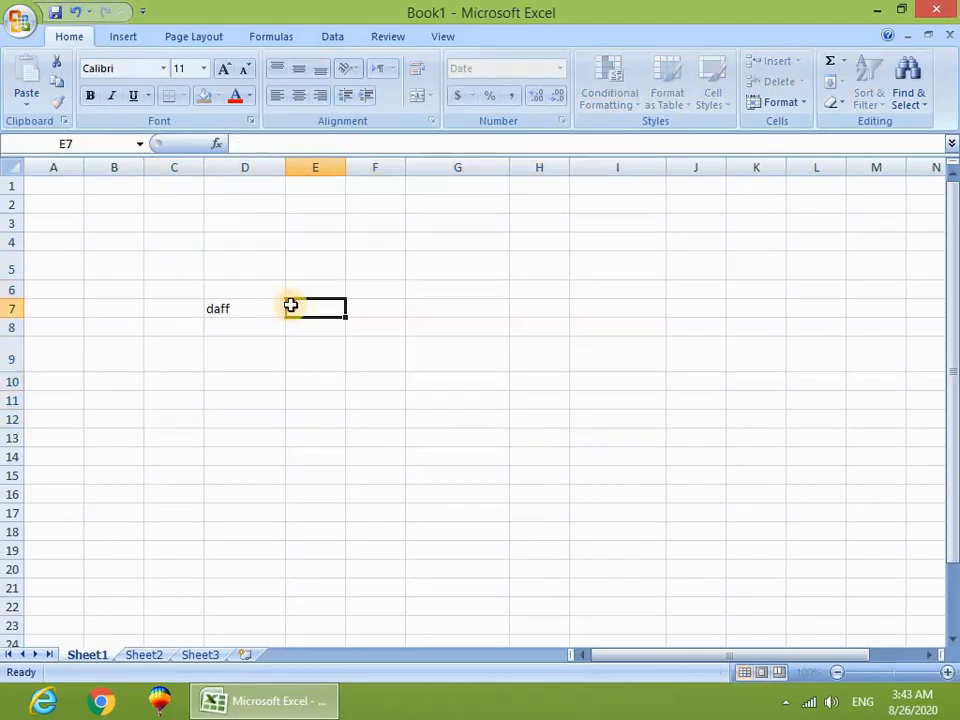
pyautogui.write('fas')
pyautogui.click(362, 320)
pyautogui.write('sdffa')
pyautogui.click(379, 308)
pyautogui.write('sdffa')
# Enter the filler text sd in G8 and dsas in G7
pyautogui.click(486, 320)
pyautogui.write('sd')
pyautogui.click(482, 306)
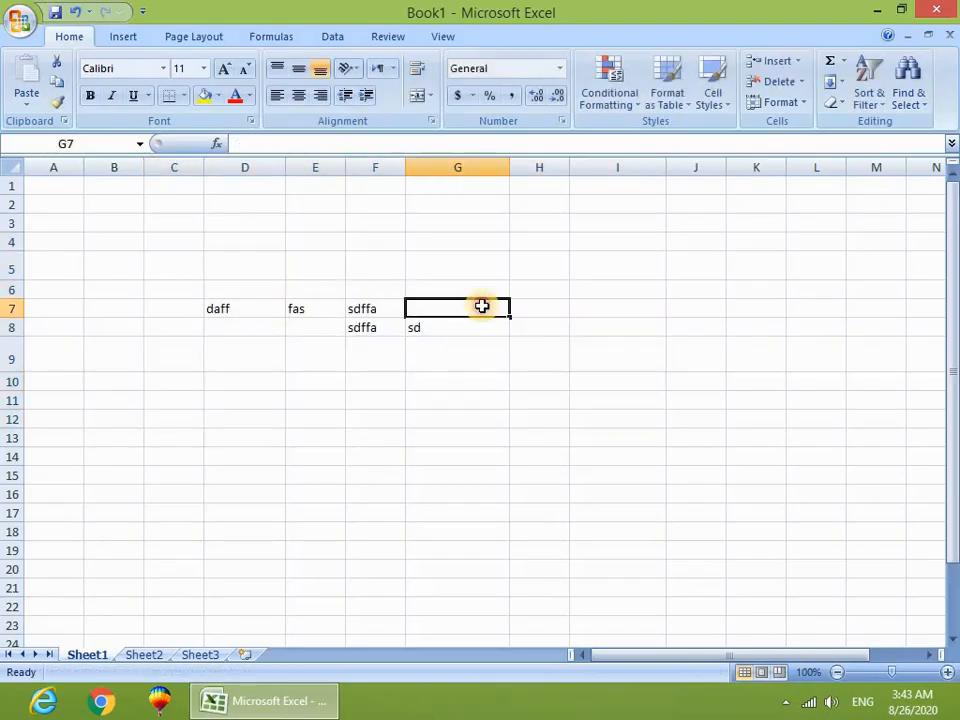
pyautogui.write('dsas')
pyautogui.click(498, 366)
# Format the filler text in D7:G7 as bold, italic, underlined red text at size 18
pyautogui.moveTo(211, 309); pyautogui.dragTo(426, 315)
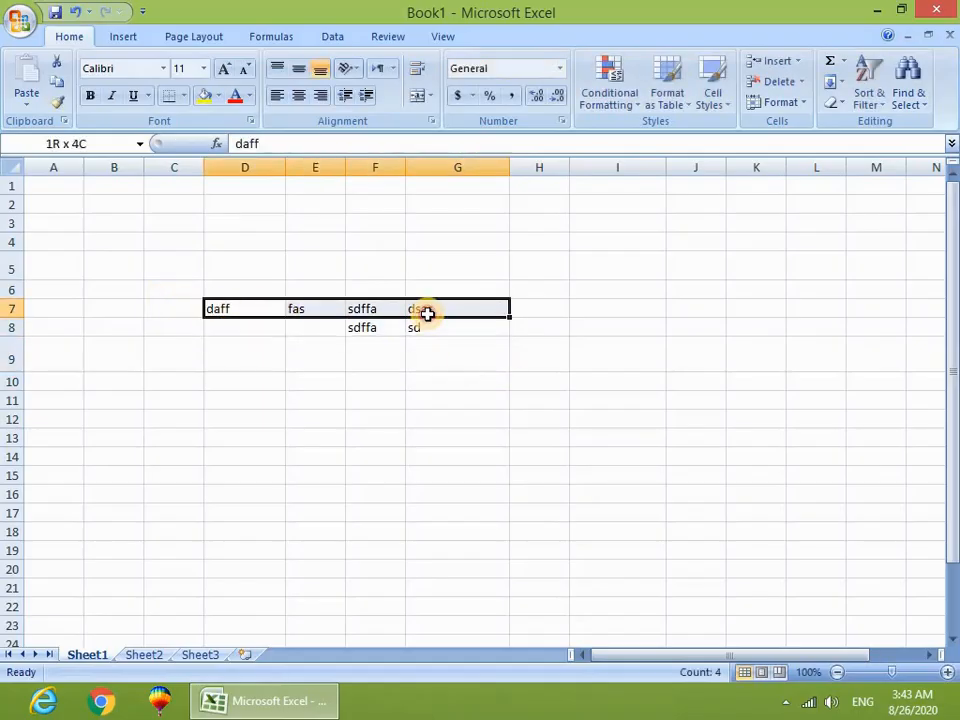
pyautogui.click(113, 96)
pyautogui.click(225, 70)
pyautogui.click(225, 70)
pyautogui.click(225, 70)
pyautogui.click(225, 70)
pyautogui.click(234, 96)
pyautogui.click(336, 424)
# Enter filler text in D12:J12 (dfdfsd, fds, fds, dfsdf, ds, s, fsd) and sdsd in G11
pyautogui.click(251, 424)
pyautogui.write('dfdfsd')
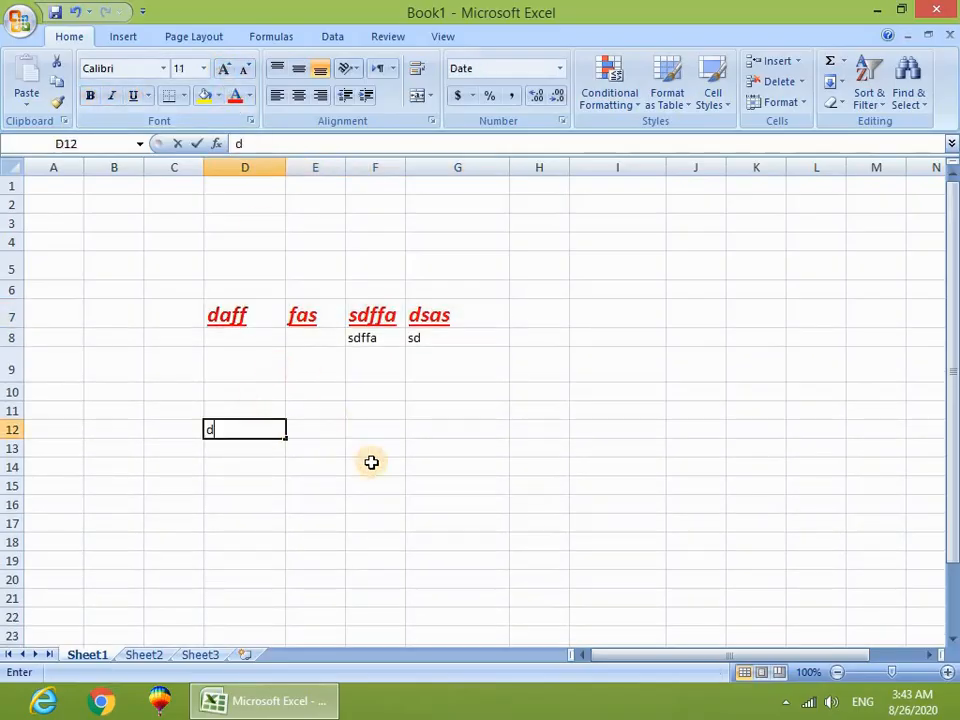
pyautogui.click(353, 426)
pyautogui.write('dfasd')
pyautogui.click(326, 424)
pyautogui.write('fds')
pyautogui.click(400, 424)
pyautogui.write('fdsdf')
pyautogui.click(654, 426)
pyautogui.write('f')
pyautogui.click(688, 426)
pyautogui.write('fsd')
pyautogui.click(497, 411)
pyautogui.write('sdsd')
pyautogui.click(548, 426)
# Copy the formatting of D7:G7 onto the row 12 text in D12:J12 with Format Painter
pyautogui.moveTo(232, 316); pyautogui.dragTo(440, 316)
pyautogui.moveTo(430, 430); pyautogui.dragTo(619, 435)
pyautogui.click(539, 504)
pyautogui.moveTo(210, 318); pyautogui.dragTo(440, 315)
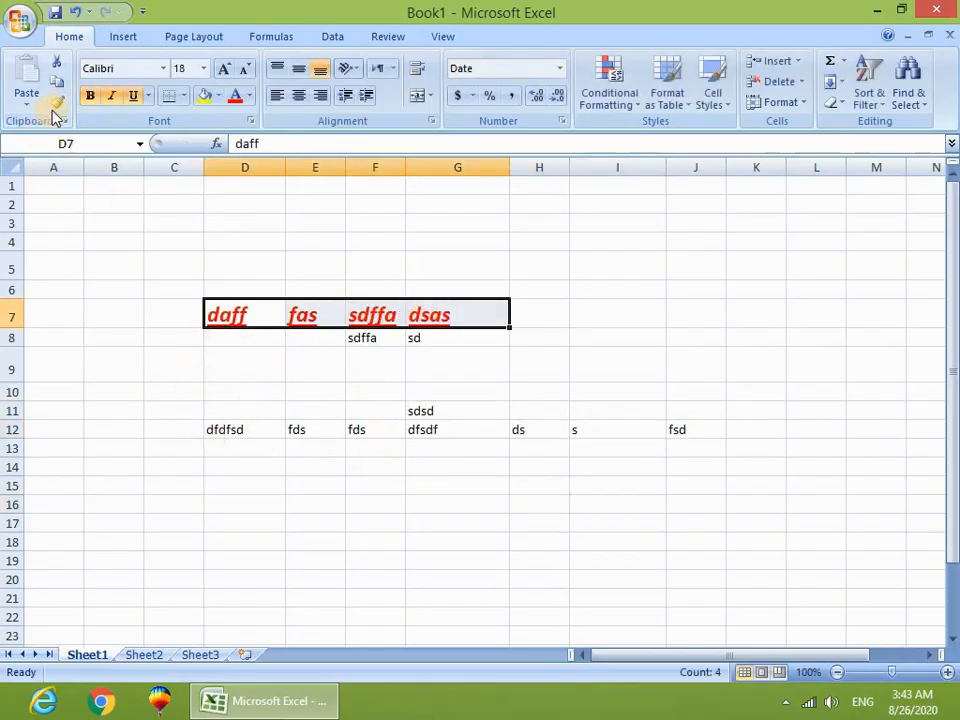
pyautogui.click(57, 102)
pyautogui.moveTo(201, 430)
pyautogui.mouseDown()
pyautogui.moveTo(696, 439)
pyautogui.moveTo(686, 435)
pyautogui.mouseUp()
pyautogui.click(548, 525)
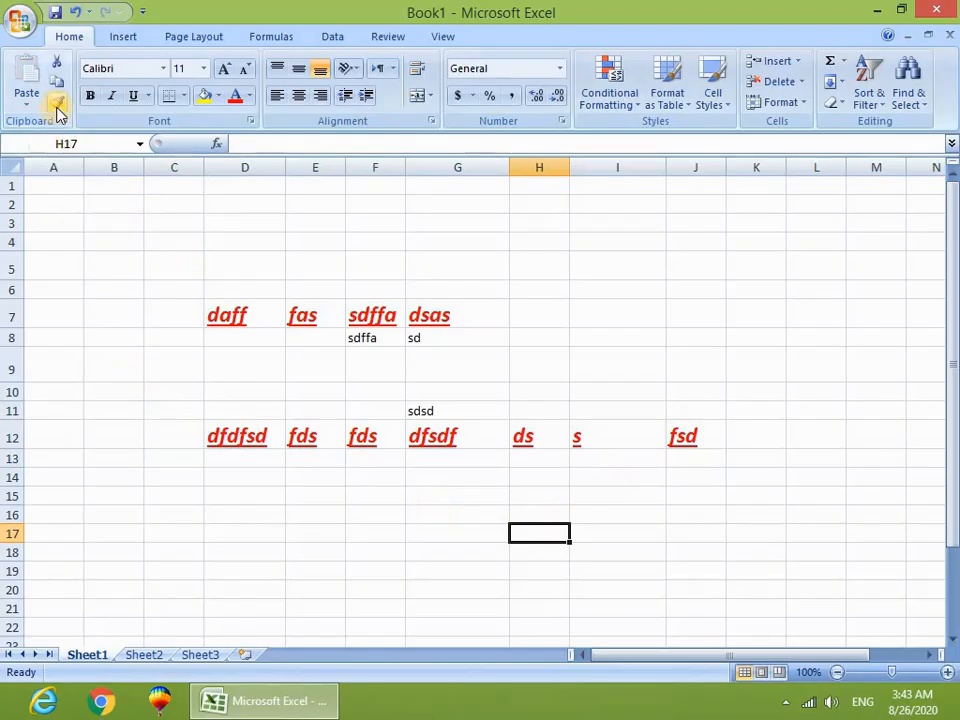
# Clear the contents of the range C5:L15
pyautogui.click(163, 70)
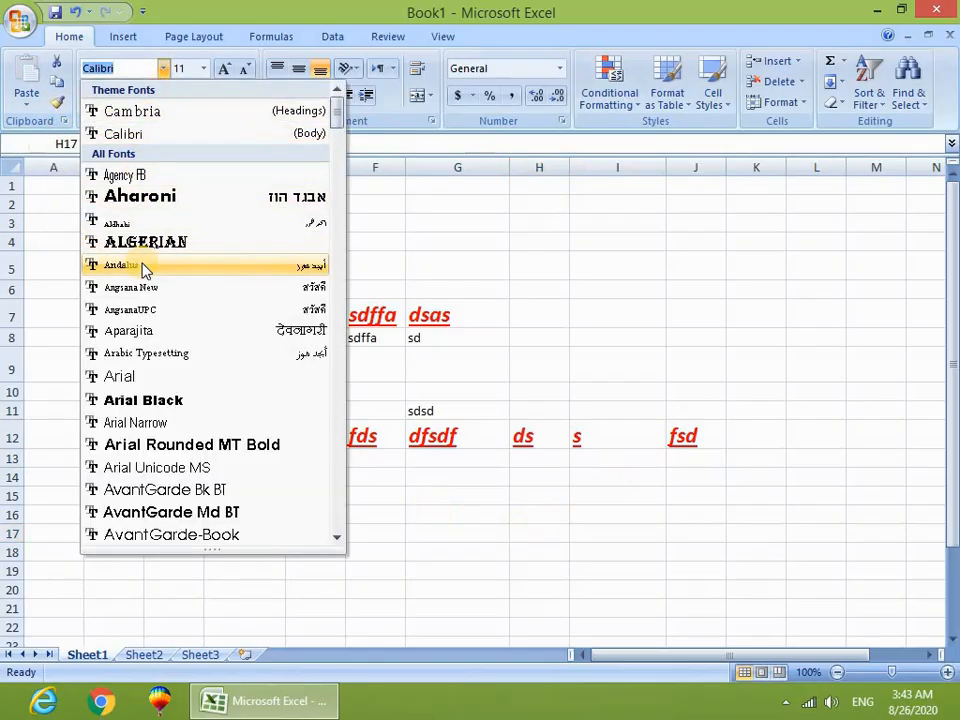
pyautogui.click(339, 349)
pyautogui.moveTo(339, 349); pyautogui.dragTo(791, 495)
pyautogui.press('Delete')
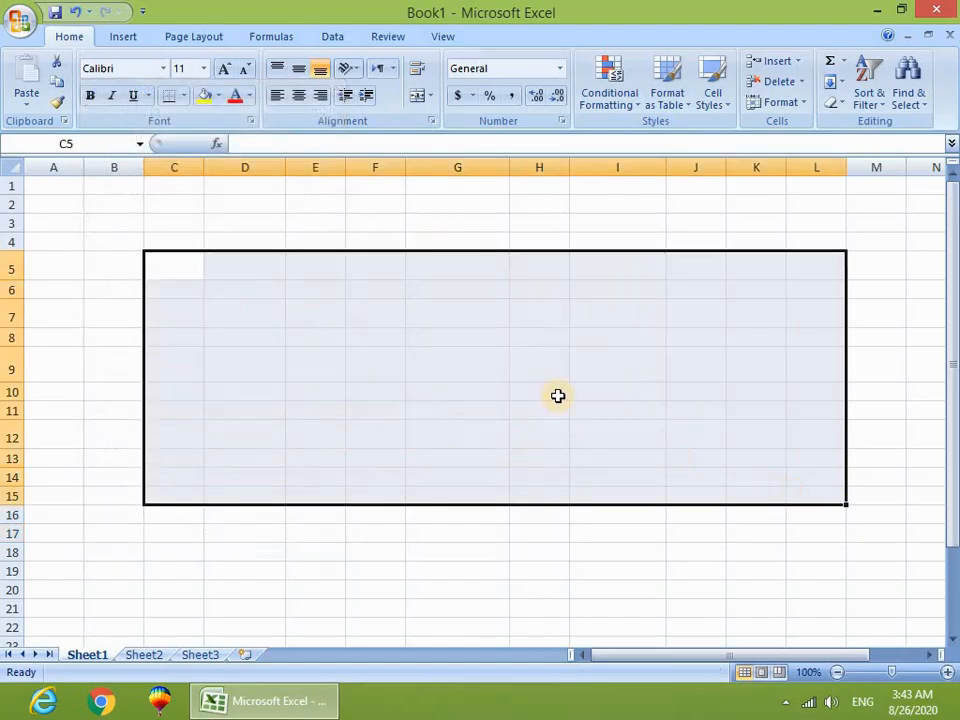
# Enter the filler text dfsd in E4, sdf in F4 and sd in G4
pyautogui.click(293, 240)
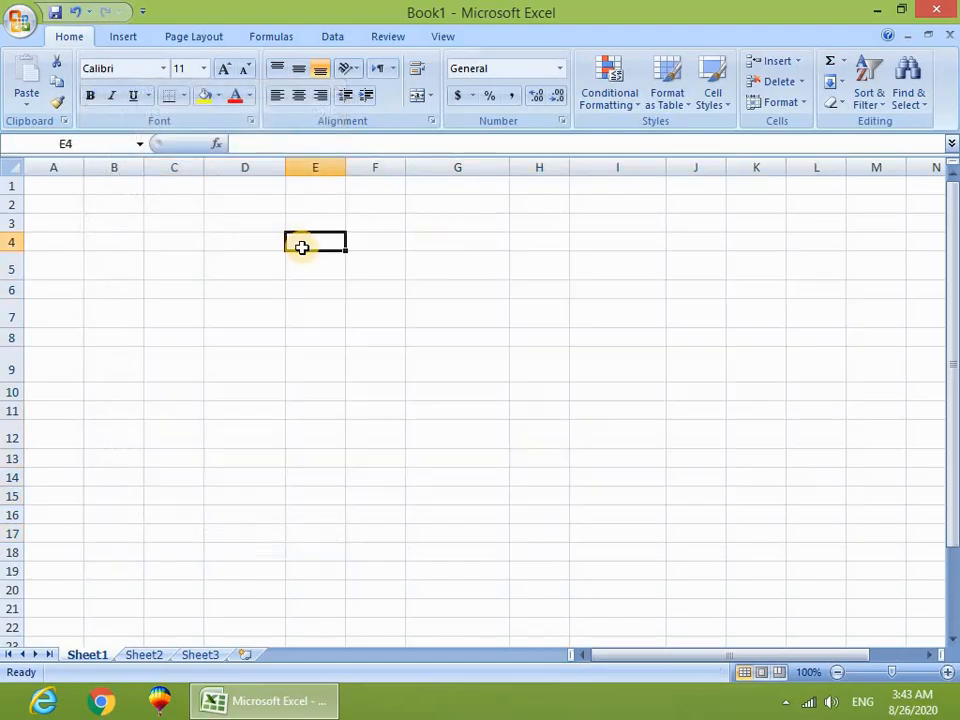
pyautogui.write('dfsd')
pyautogui.click(378, 240)
pyautogui.write('sdf')
pyautogui.press('Tab')
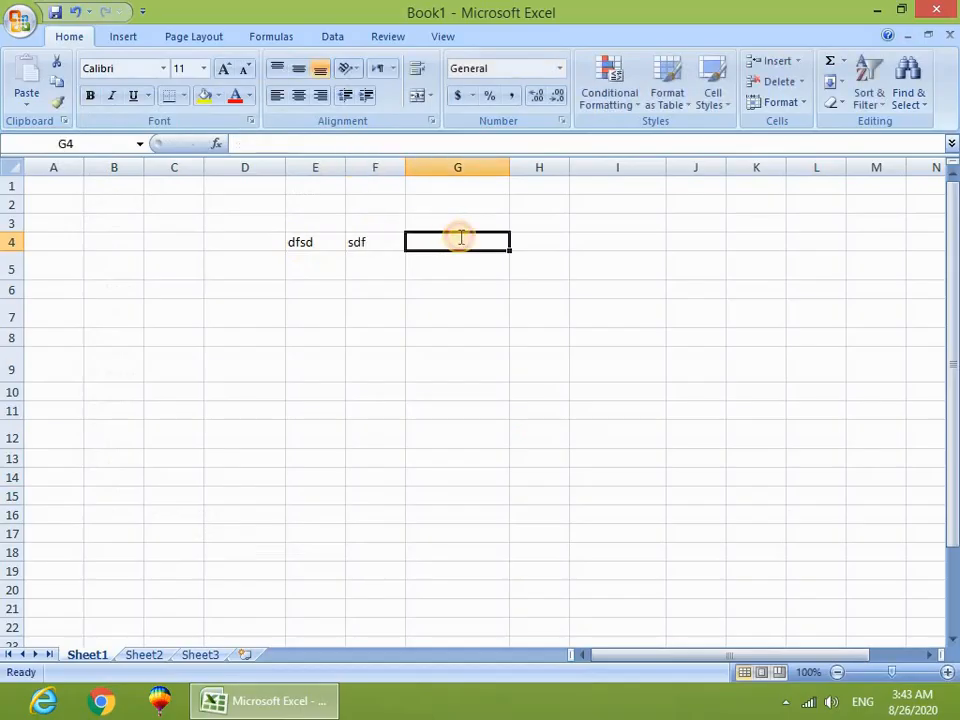
pyautogui.write('sd')
pyautogui.press('Return')
# Change the font of the text in E4:G4 to Times New Roman
pyautogui.moveTo(291, 240); pyautogui.dragTo(467, 244)
pyautogui.click(163, 68)
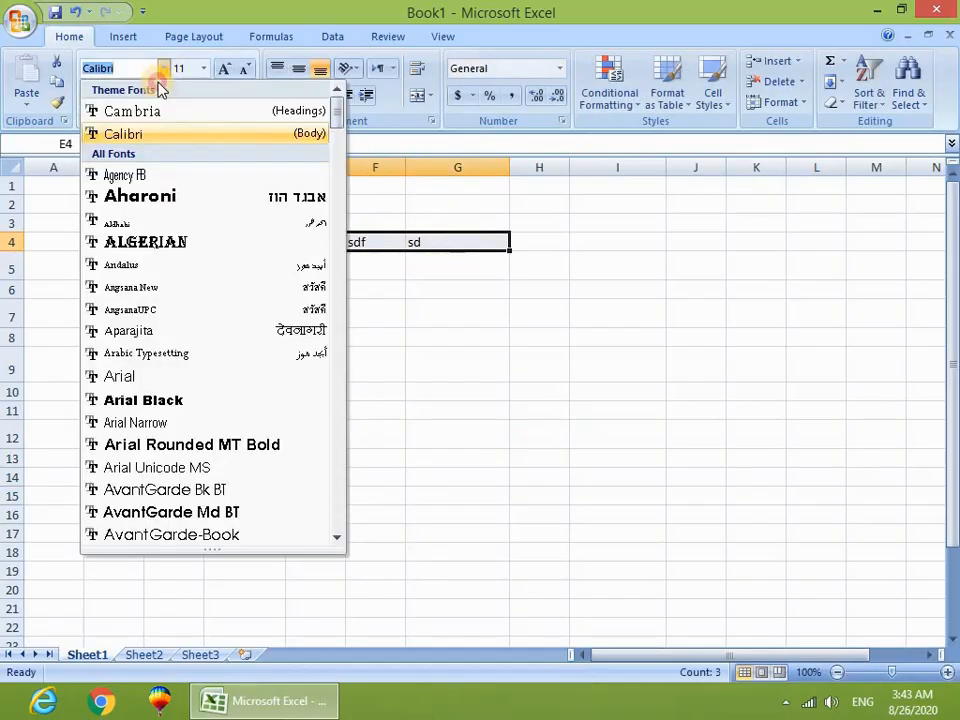
pyautogui.click(392, 317)
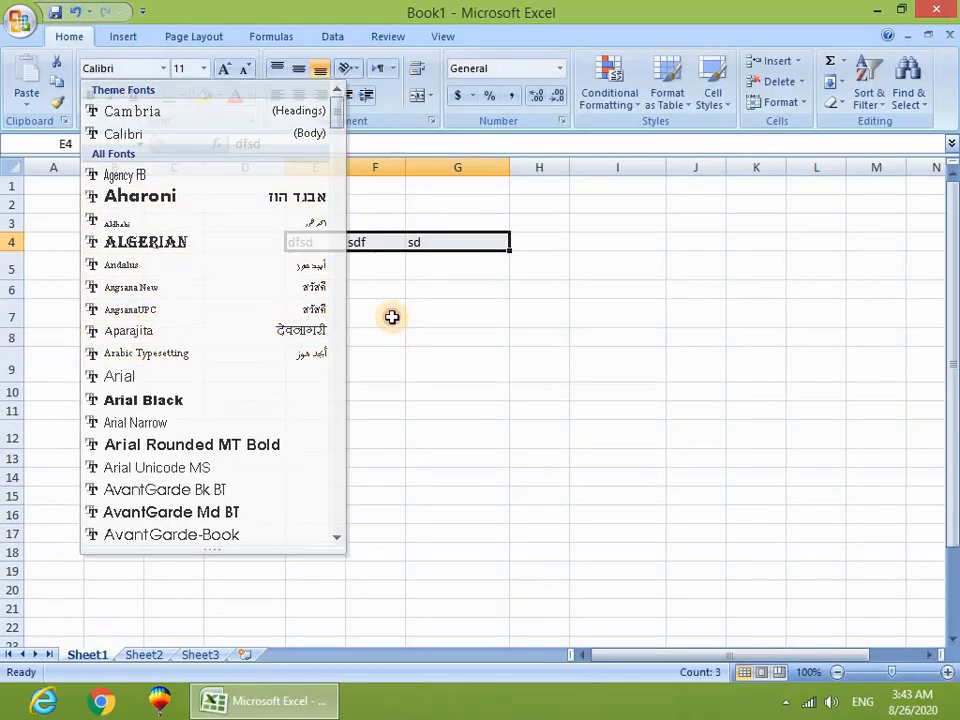
pyautogui.click(125, 68)
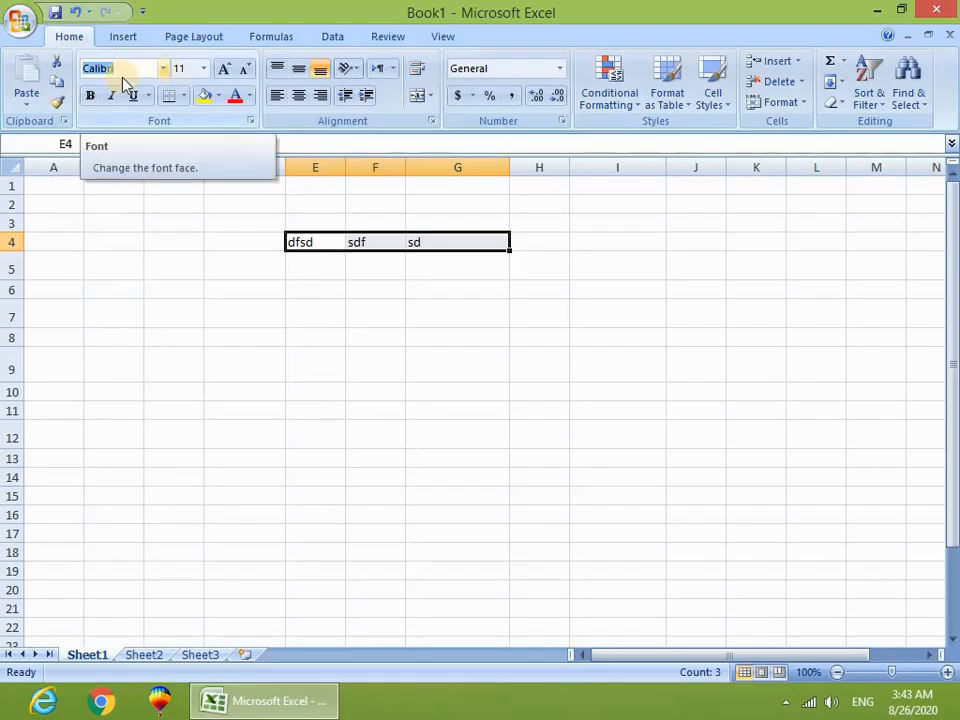
pyautogui.write('Time')
pyautogui.press('Return')
pyautogui.click(306, 330)
# Increase the font size of the text in E4:G4 to 16
pyautogui.moveTo(302, 242); pyautogui.dragTo(446, 242)
pyautogui.click(226, 68)
pyautogui.click(226, 68)
pyautogui.click(413, 349)
# Widen columns E and F to roughly the width of column G
pyautogui.moveTo(344, 175); pyautogui.dragTo(406, 176)
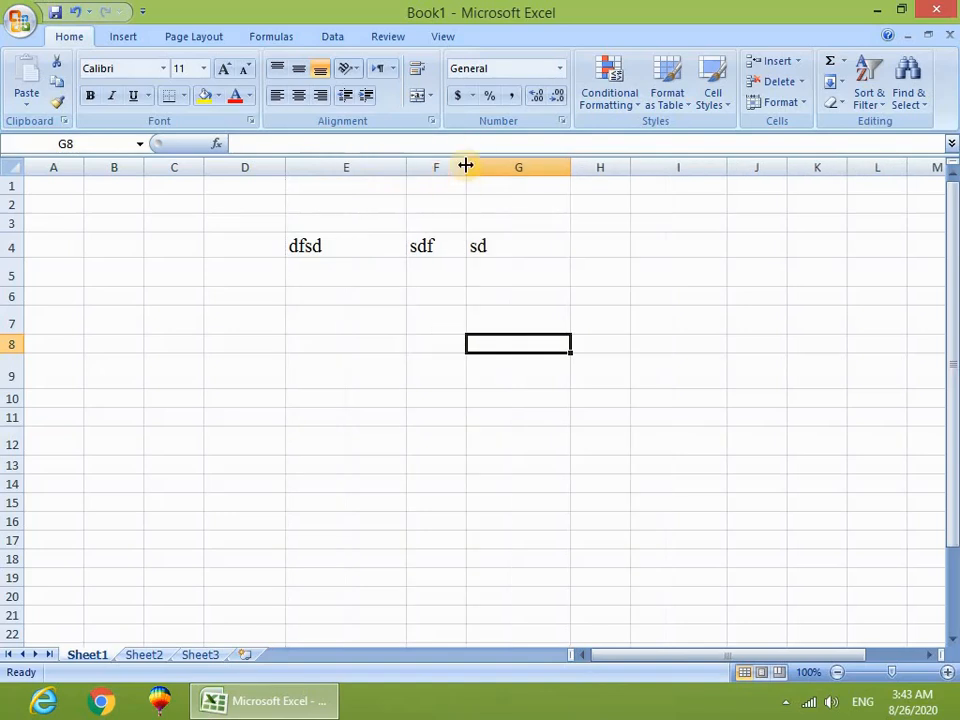
pyautogui.moveTo(464, 170); pyautogui.dragTo(516, 170)
pyautogui.click(278, 226)
pyautogui.moveTo(304, 240); pyautogui.dragTo(583, 253)
pyautogui.click(455, 296)
# Set the font size of the text in E4:G4 to 26
pyautogui.moveTo(319, 261); pyautogui.dragTo(545, 249)
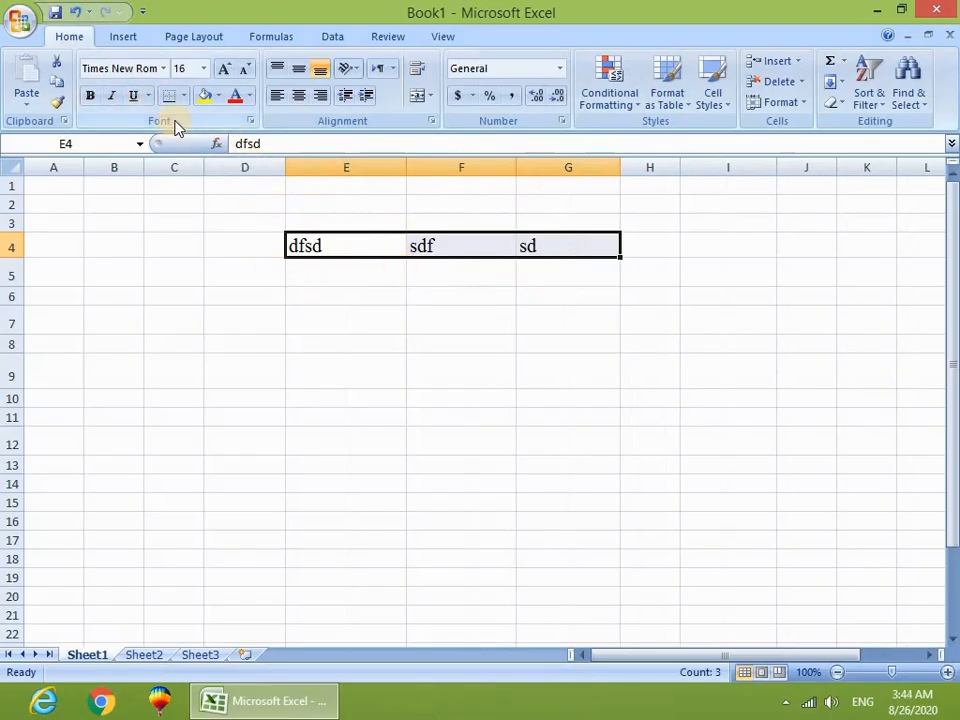
pyautogui.click(204, 72)
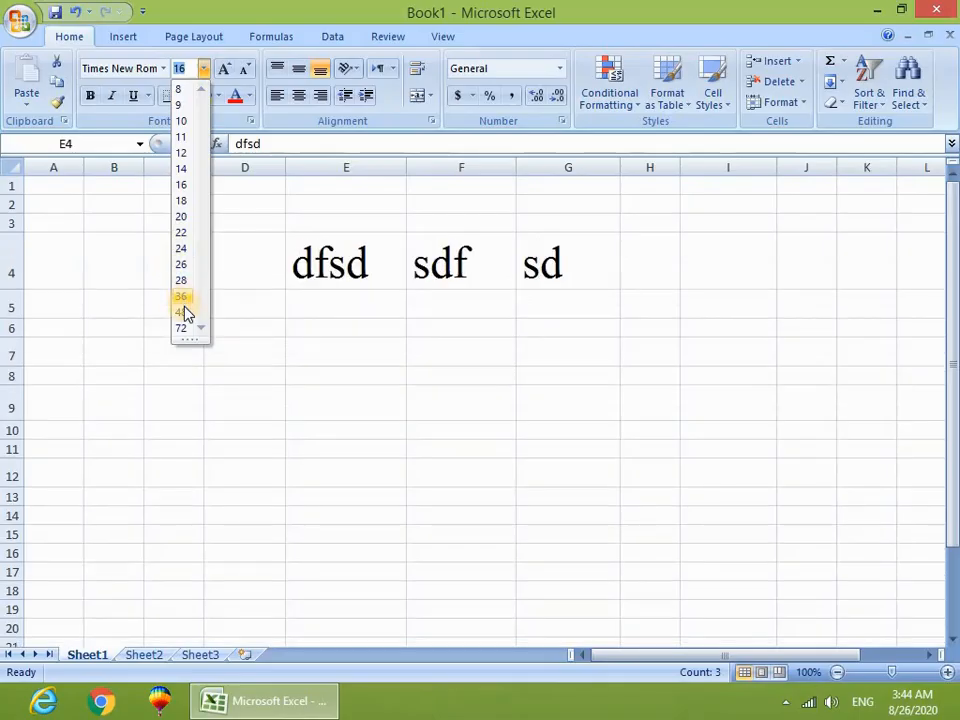
pyautogui.click(186, 272)
pyautogui.click(313, 309)
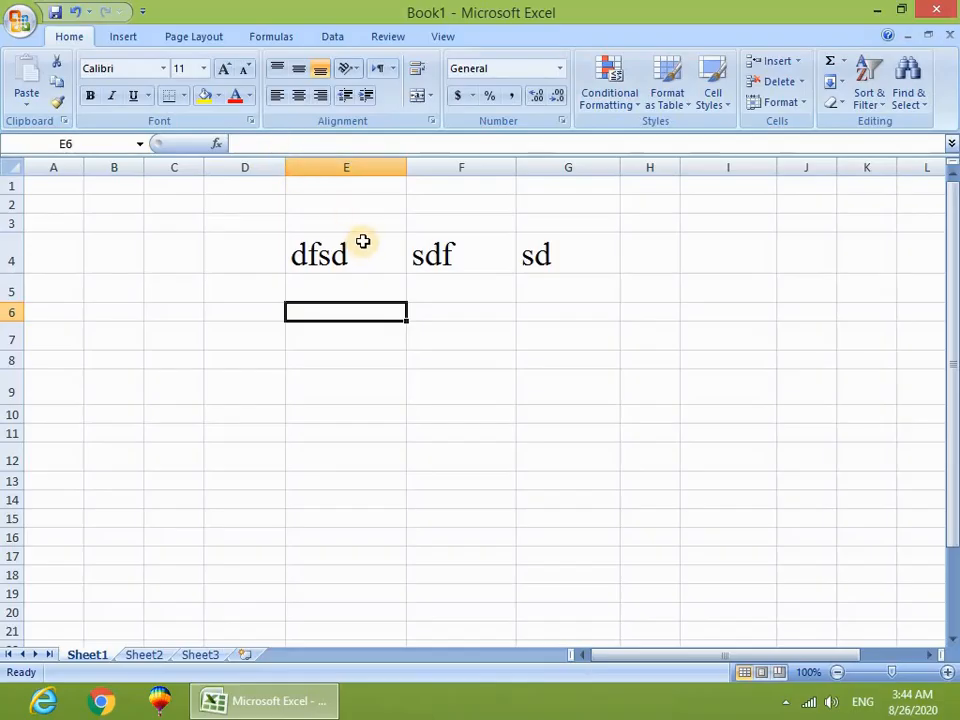
pyautogui.moveTo(361, 239); pyautogui.dragTo(594, 298)
pyautogui.click(594, 288)
pyautogui.moveTo(309, 240); pyautogui.dragTo(532, 395)
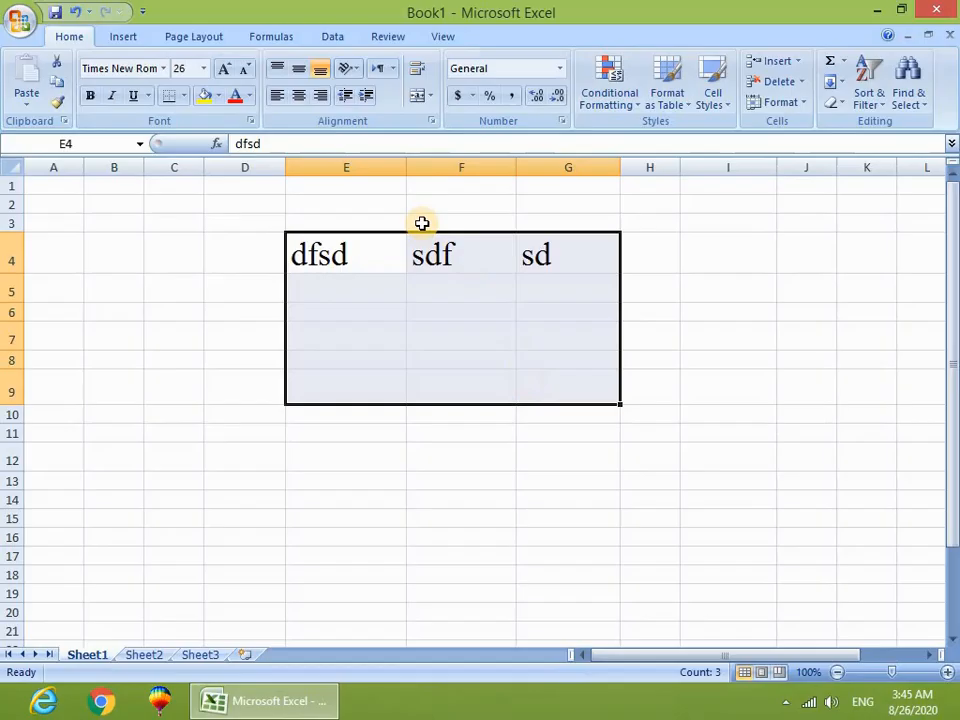
pyautogui.click(363, 287)
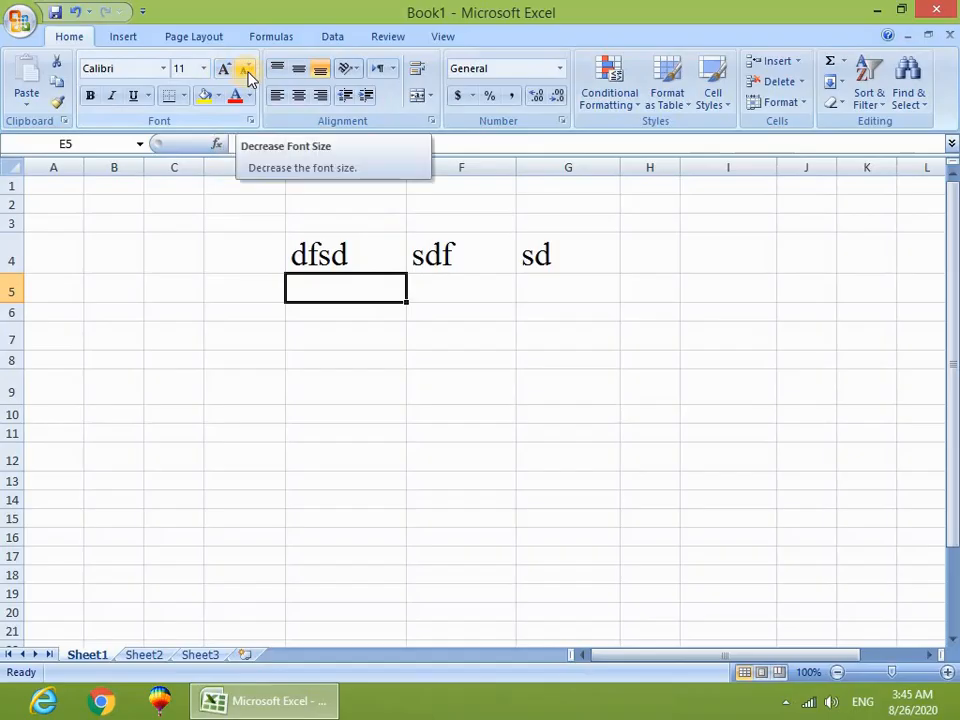
# Increase the font size of the range D2:G9 in several increments, and reduce it to 14
pyautogui.click(293, 340)
pyautogui.moveTo(245, 207); pyautogui.dragTo(589, 392)
pyautogui.click(224, 70)
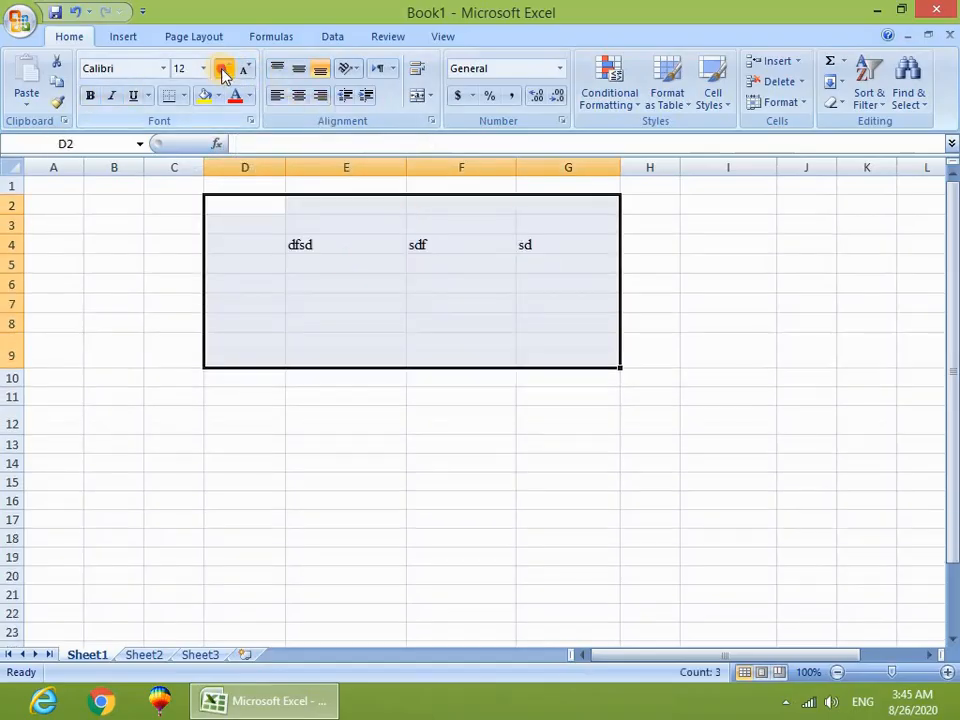
pyautogui.click(224, 70)
pyautogui.click(224, 70)
pyautogui.click(224, 70)
pyautogui.click(224, 70)
pyautogui.click(242, 70)
pyautogui.click(242, 70)
pyautogui.click(242, 70)
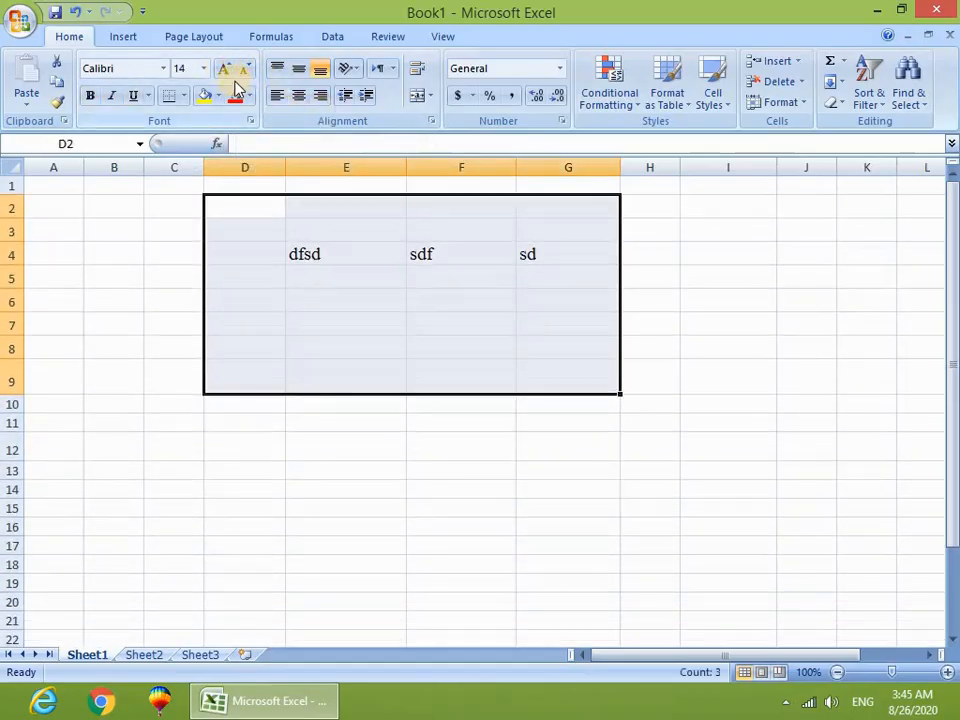
pyautogui.click(245, 254)
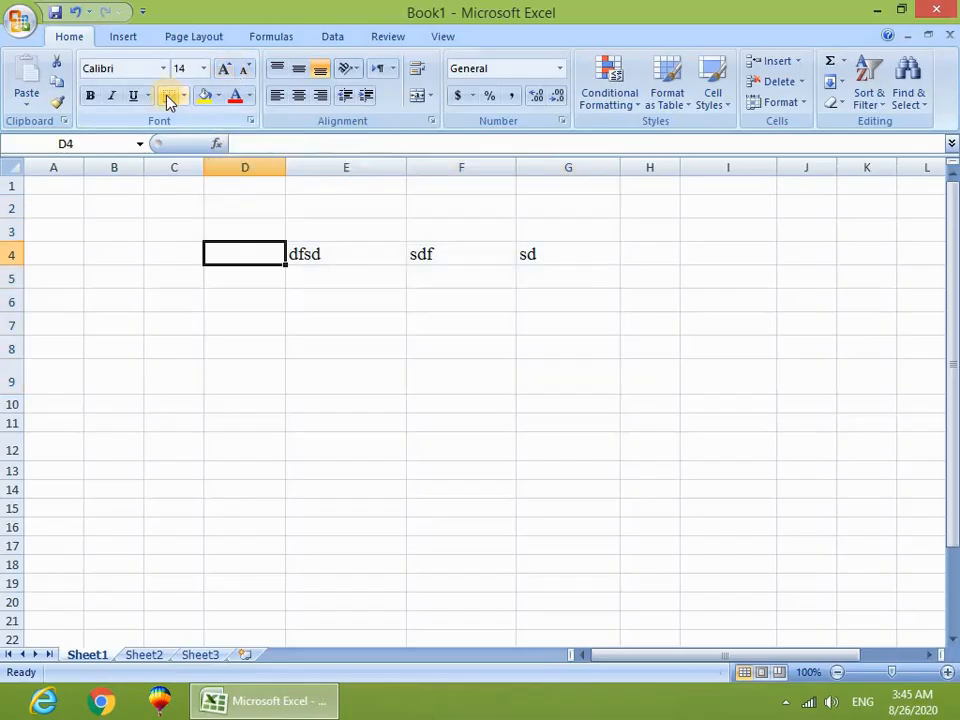
# Fill the header cells D4:I4 with a light orange theme color
pyautogui.moveTo(180, 322); pyautogui.dragTo(514, 300)
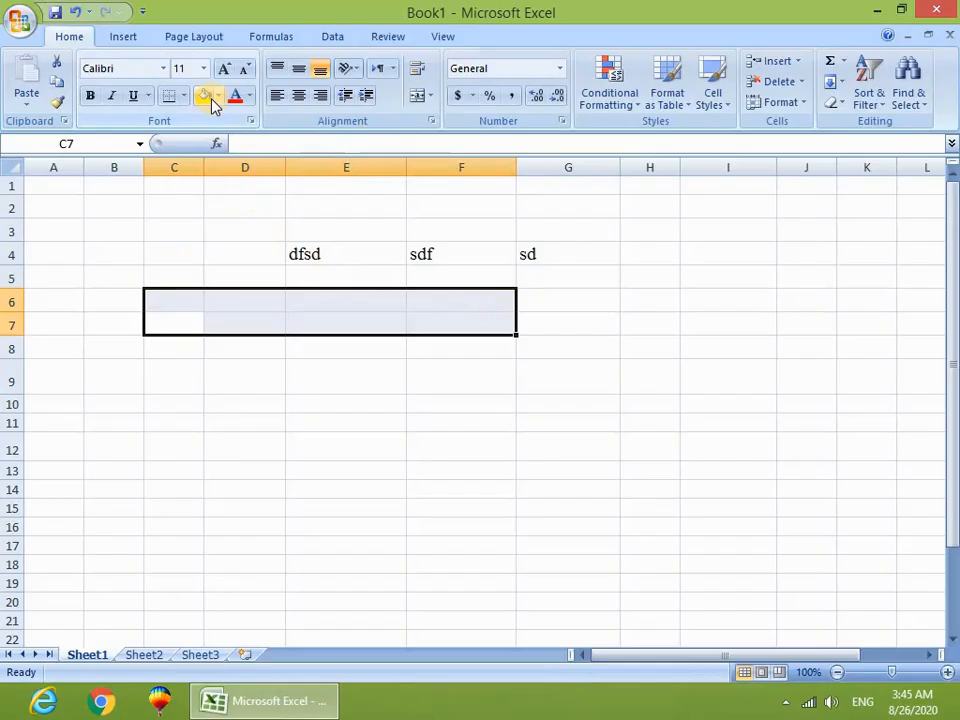
pyautogui.click(304, 322)
pyautogui.moveTo(245, 254); pyautogui.dragTo(763, 255)
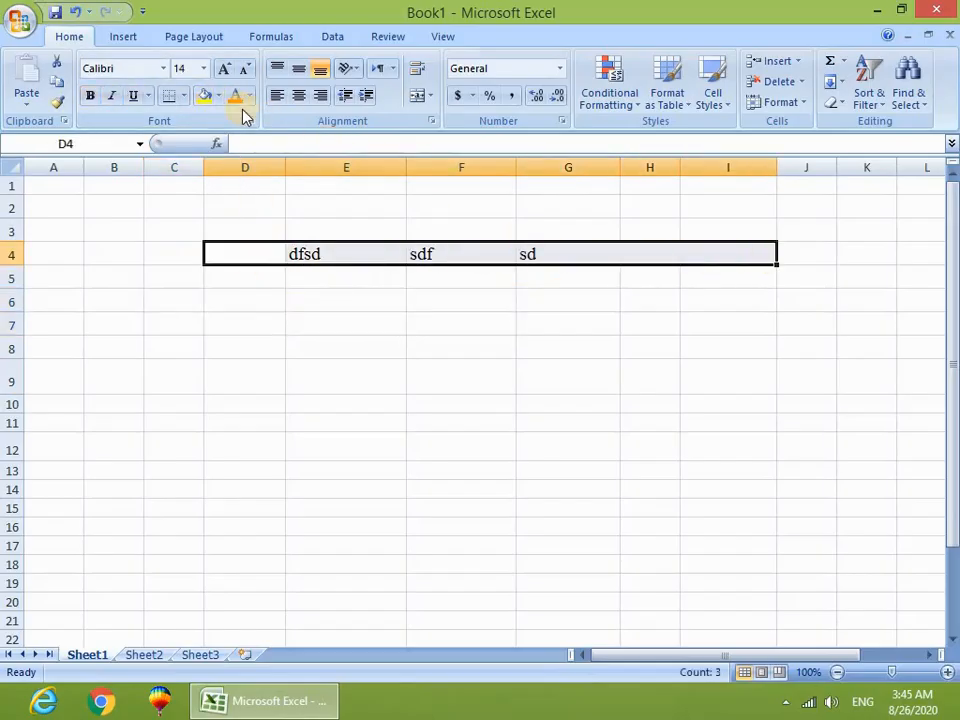
pyautogui.click(219, 96)
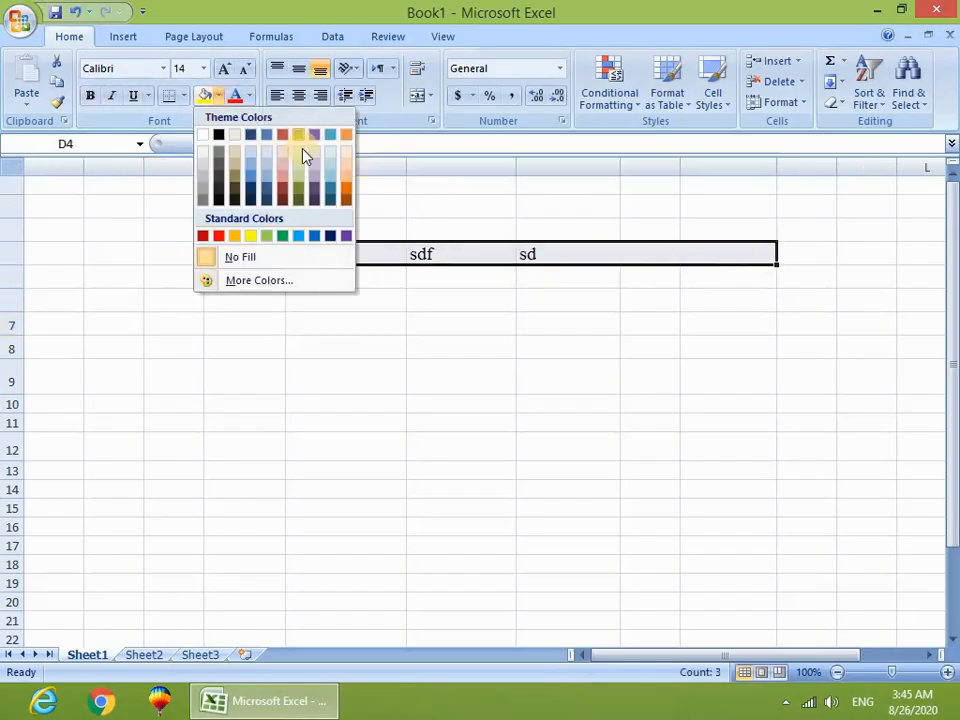
pyautogui.click(345, 180)
pyautogui.click(373, 390)
# Apply outline and inside borders to the table range D4:I16 through Format Cells
pyautogui.moveTo(227, 257); pyautogui.dragTo(714, 507)
pyautogui.rightClick(531, 336)
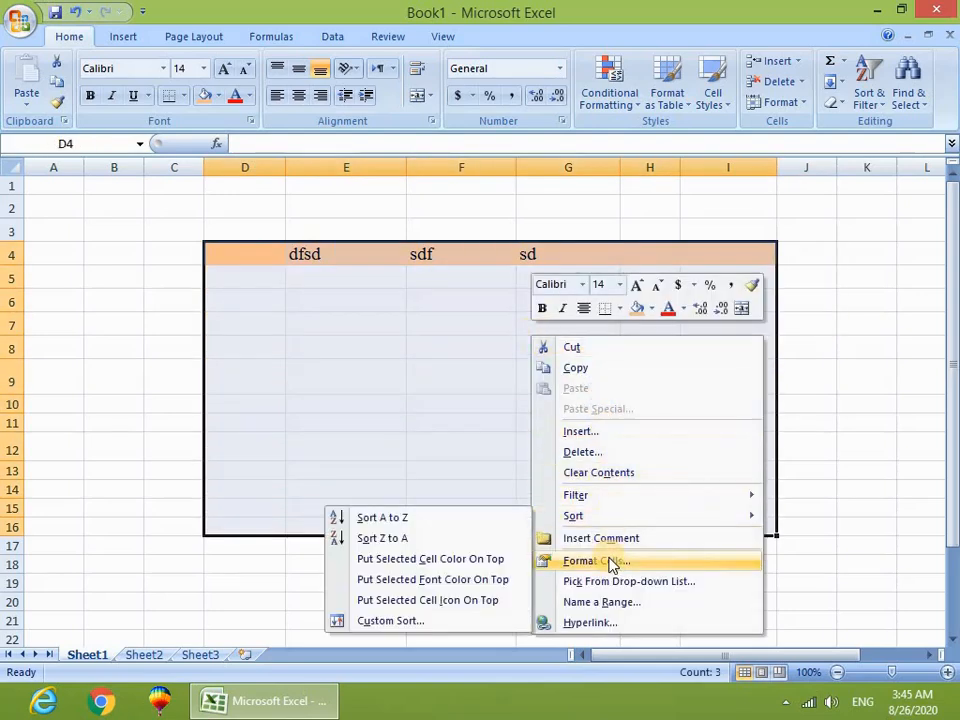
pyautogui.click(471, 354)
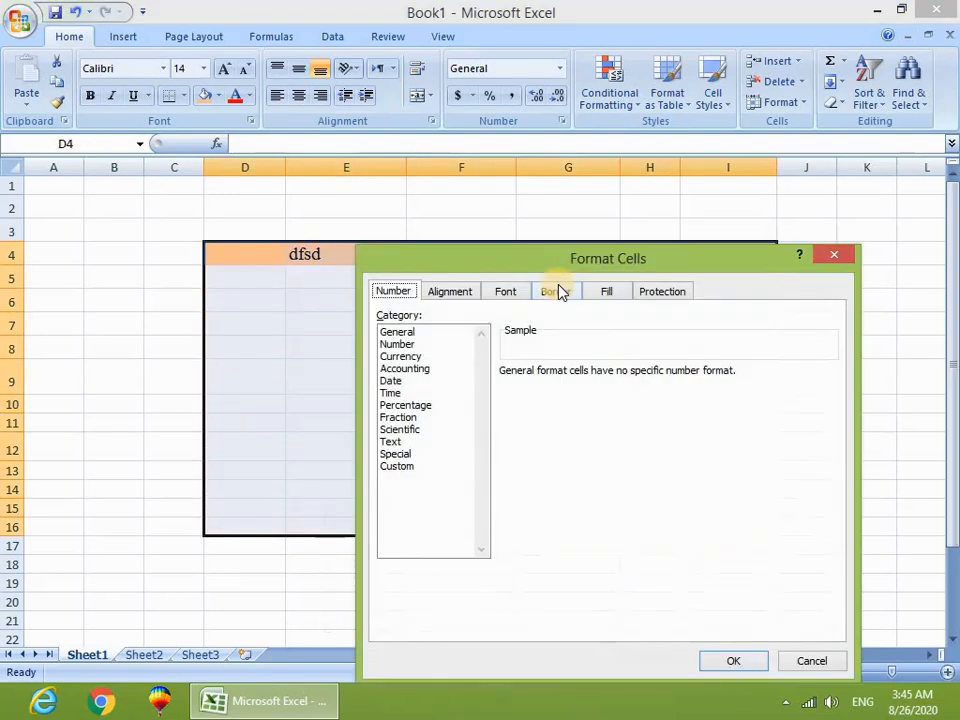
pyautogui.click(556, 291)
pyautogui.click(620, 345)
pyautogui.click(670, 345)
pyautogui.click(733, 661)
pyautogui.click(473, 445)
# Increase the font size of the header row D4:I4 by several increments
pyautogui.moveTo(245, 250); pyautogui.dragTo(752, 258)
pyautogui.click(223, 68)
pyautogui.click(223, 68)
pyautogui.click(223, 68)
pyautogui.click(223, 68)
pyautogui.click(347, 340)
pyautogui.moveTo(250, 266); pyautogui.dragTo(756, 264)
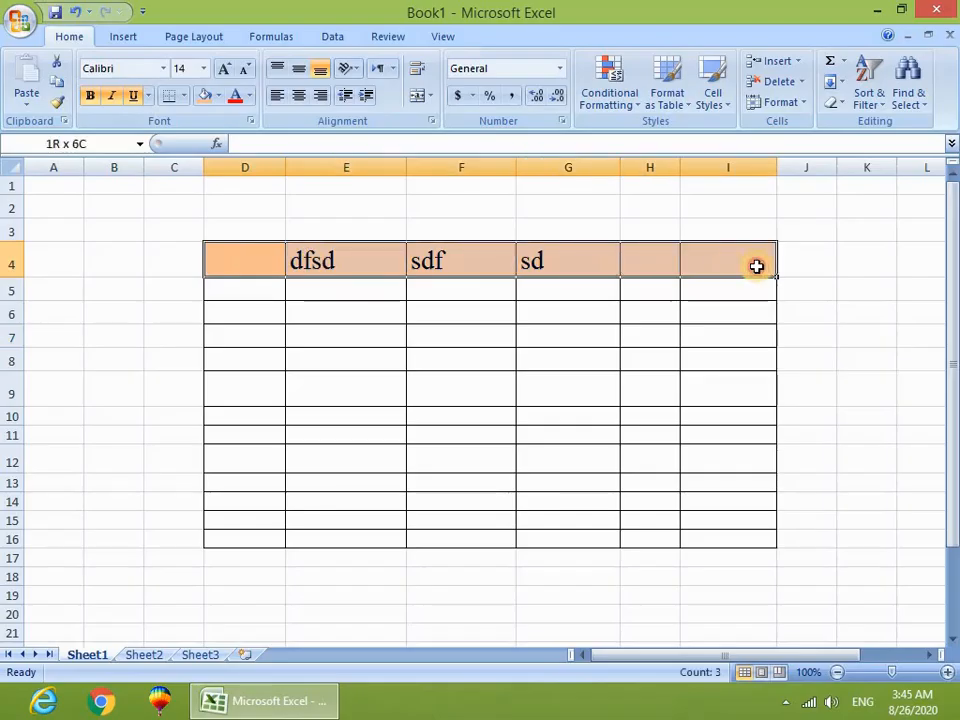
pyautogui.click(568, 390)
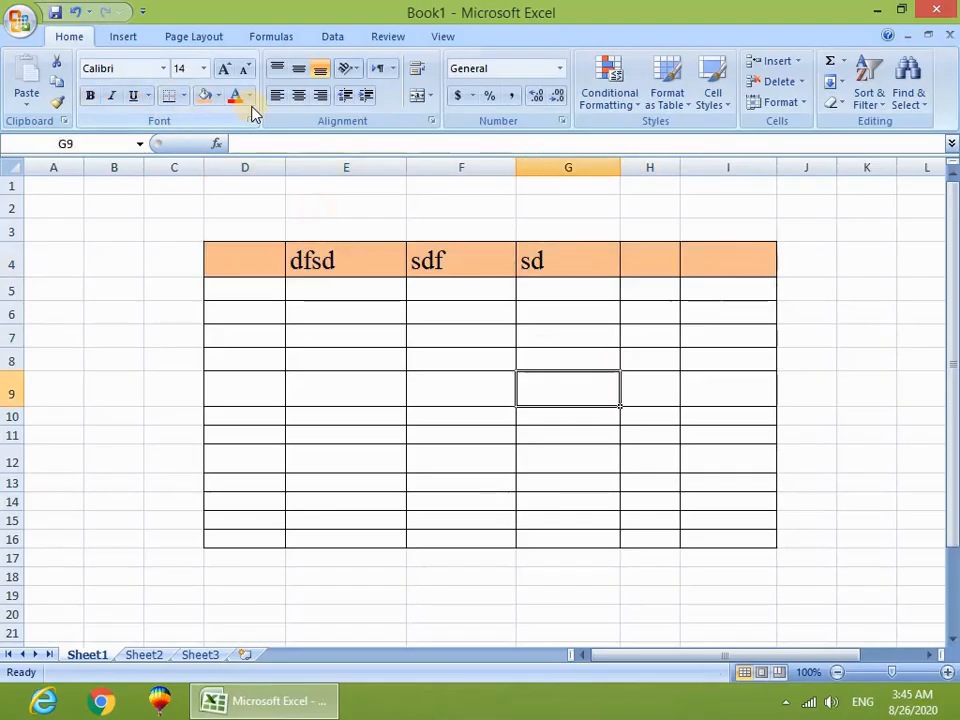
# Enter the filler text dfsffsd in E7, d in F9, and a in both E10 and E12
pyautogui.click(343, 341)
pyautogui.write('dfsffsd')
pyautogui.click(445, 383)
pyautogui.write('d')
pyautogui.click(375, 416)
pyautogui.write('a')
pyautogui.click(371, 437)
pyautogui.click(370, 449)
pyautogui.write('a')
# Change the font color of the range D6:G14 to the standard green
pyautogui.click(249, 95)
pyautogui.moveTo(262, 312); pyautogui.dragTo(570, 503)
pyautogui.click(249, 95)
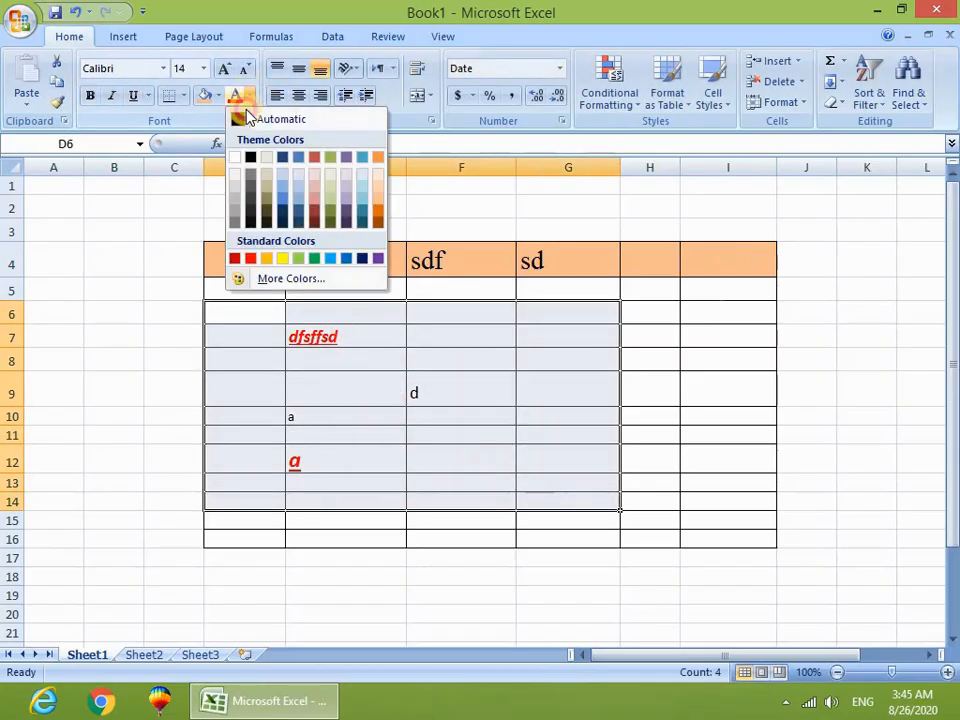
pyautogui.click(318, 259)
pyautogui.moveTo(259, 343); pyautogui.dragTo(474, 459)
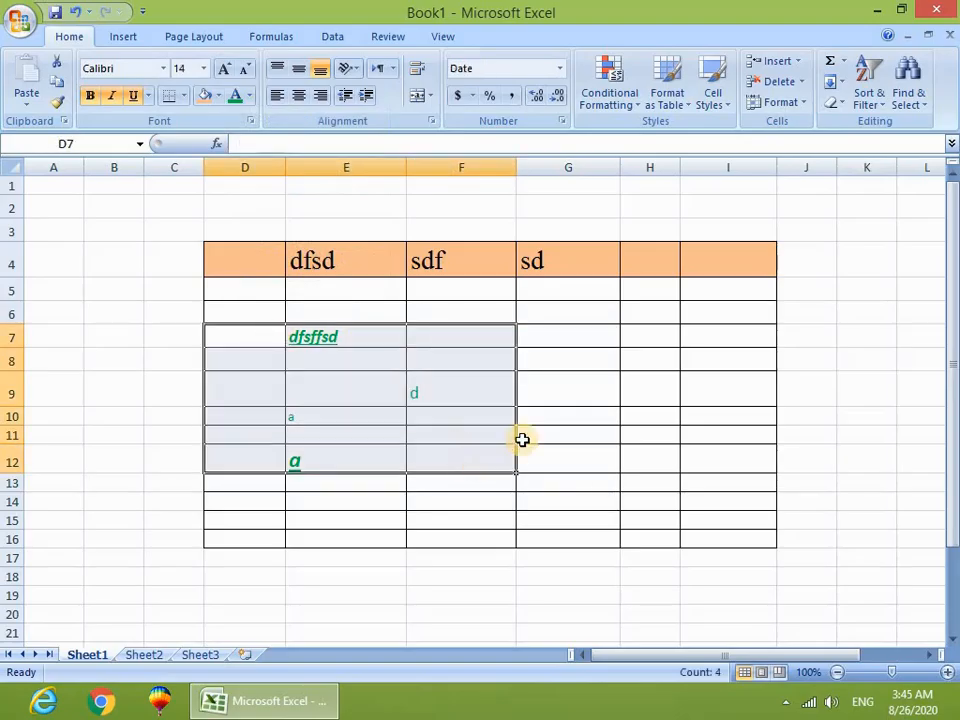
pyautogui.click(521, 437)
# Top-align the table body D5:I16, try left and right alignment, and settle on horizontally centered text
pyautogui.moveTo(264, 292); pyautogui.dragTo(704, 540)
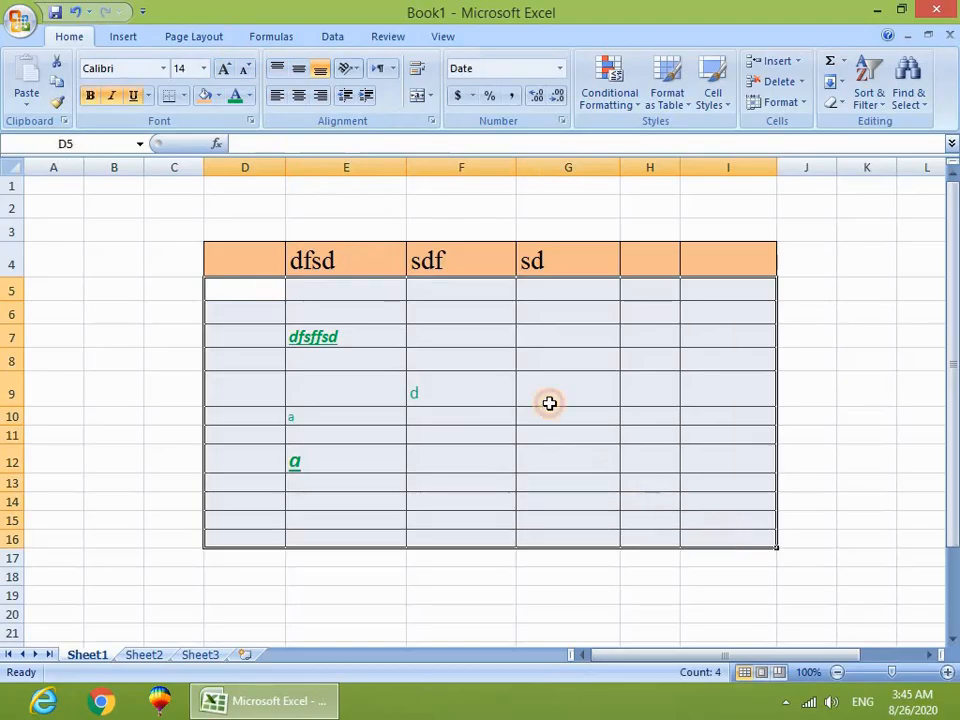
pyautogui.click(300, 100)
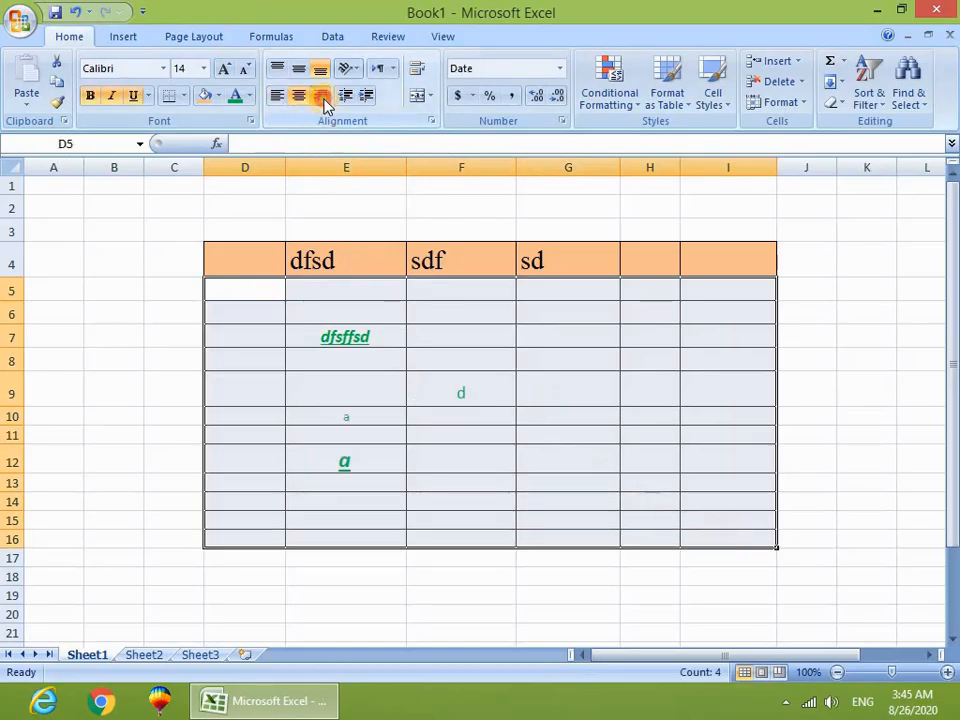
pyautogui.click(320, 96)
pyautogui.click(277, 68)
pyautogui.click(279, 97)
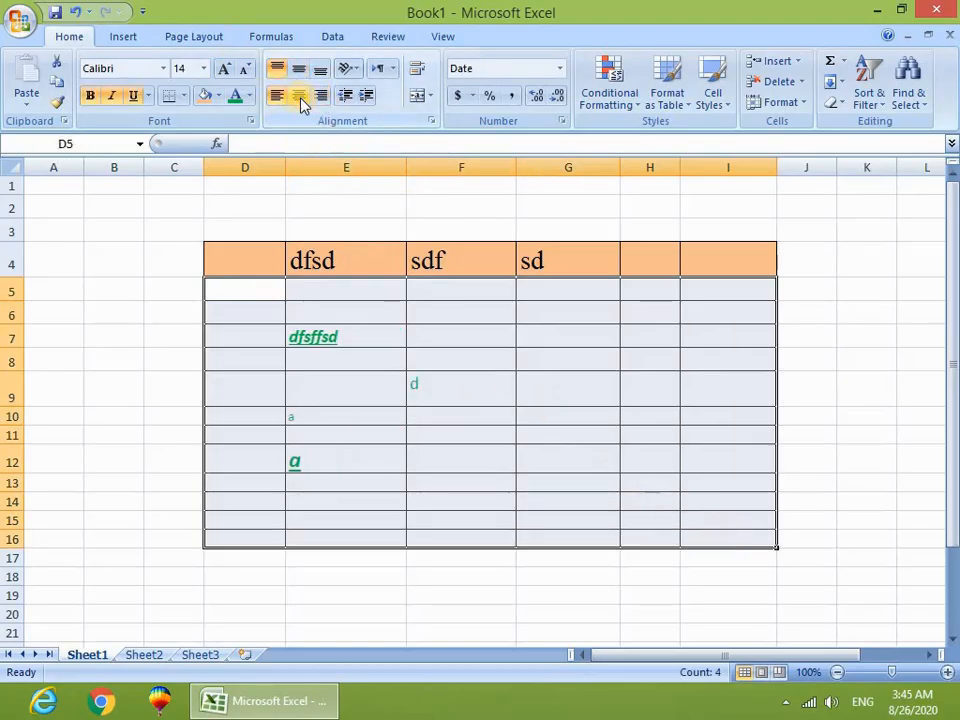
pyautogui.click(298, 97)
pyautogui.click(275, 97)
pyautogui.click(319, 96)
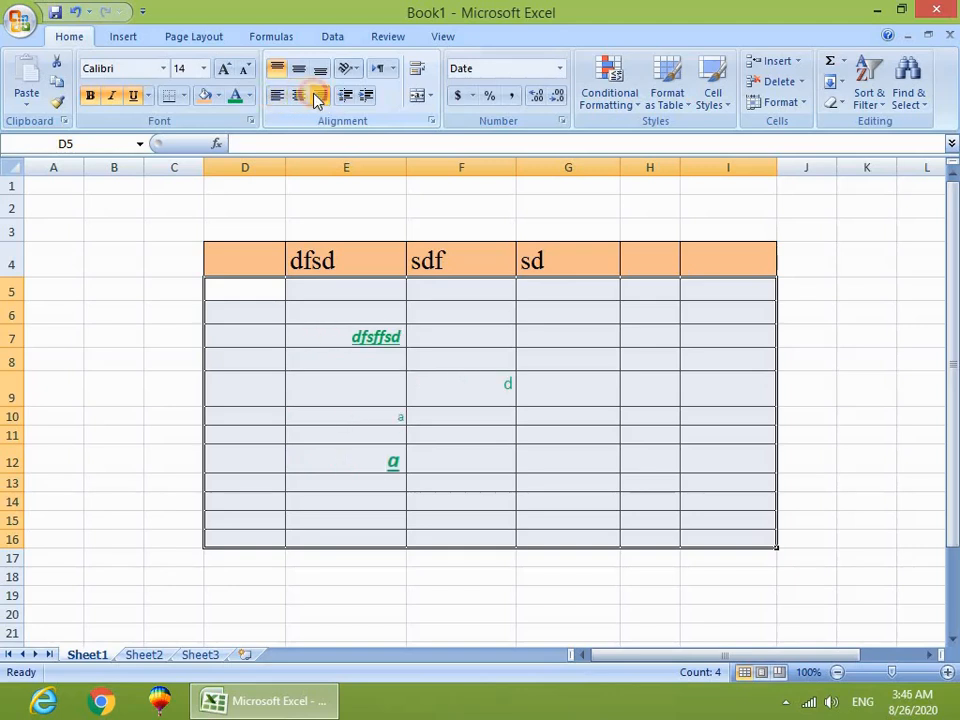
pyautogui.click(293, 97)
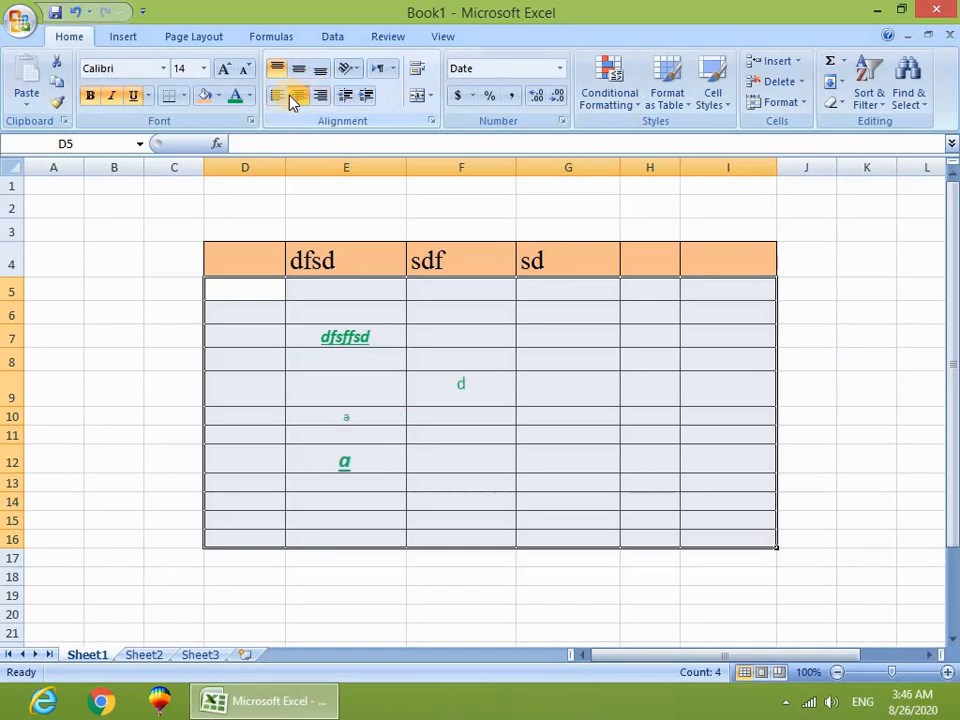
pyautogui.click(360, 336)
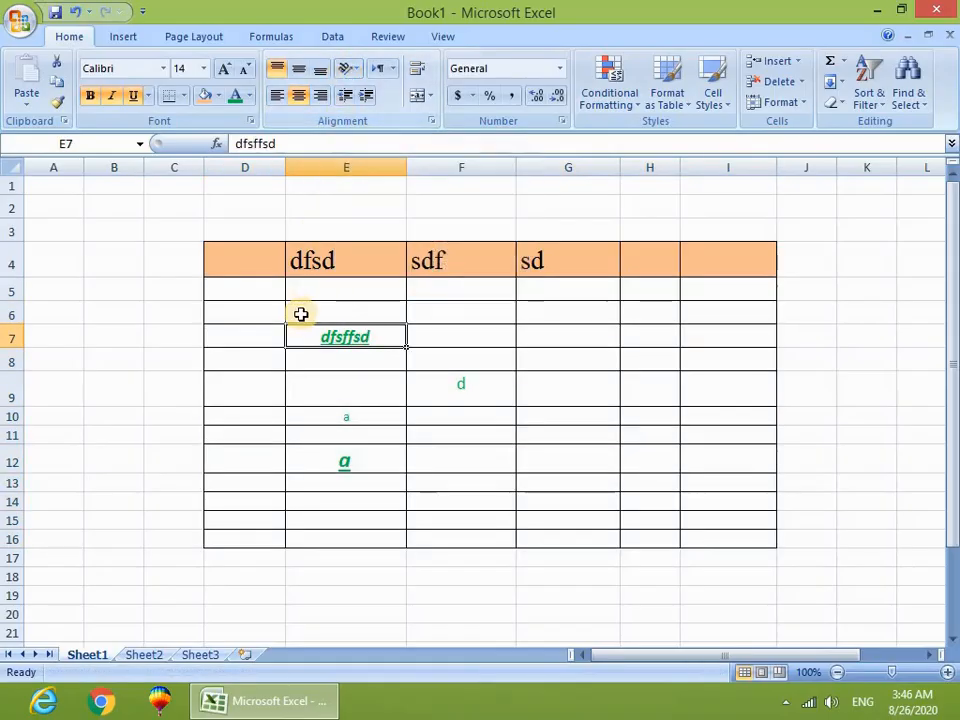
# Switch to Word, insert a table of 8 columns and 5 rows, and enter dfasdf in the third cell of its first row
pyautogui.click(326, 260)
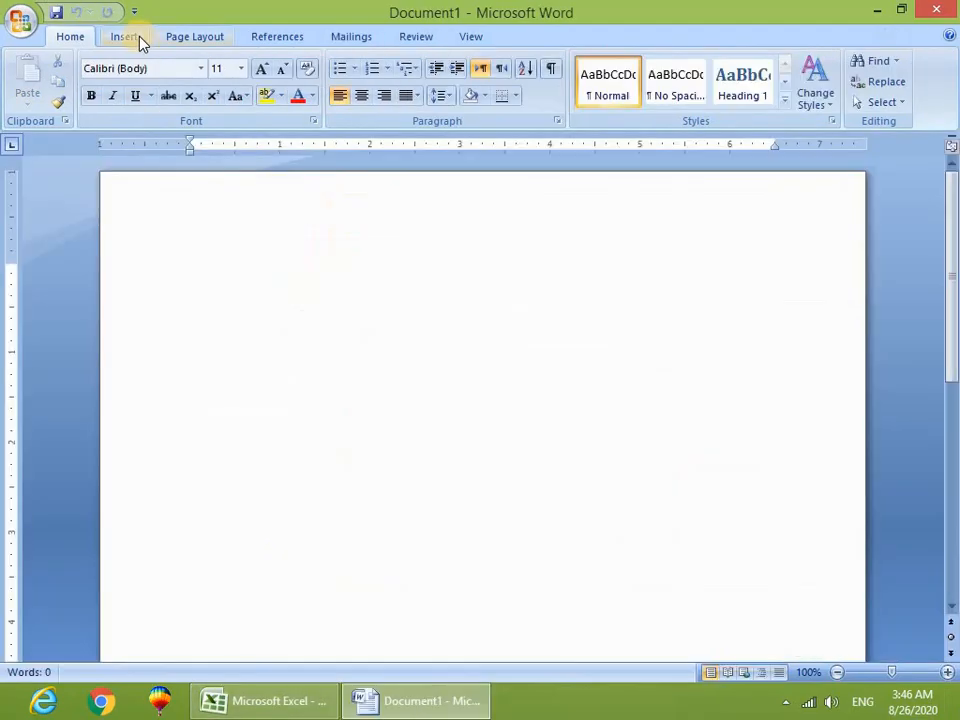
pyautogui.click(126, 37)
pyautogui.click(122, 90)
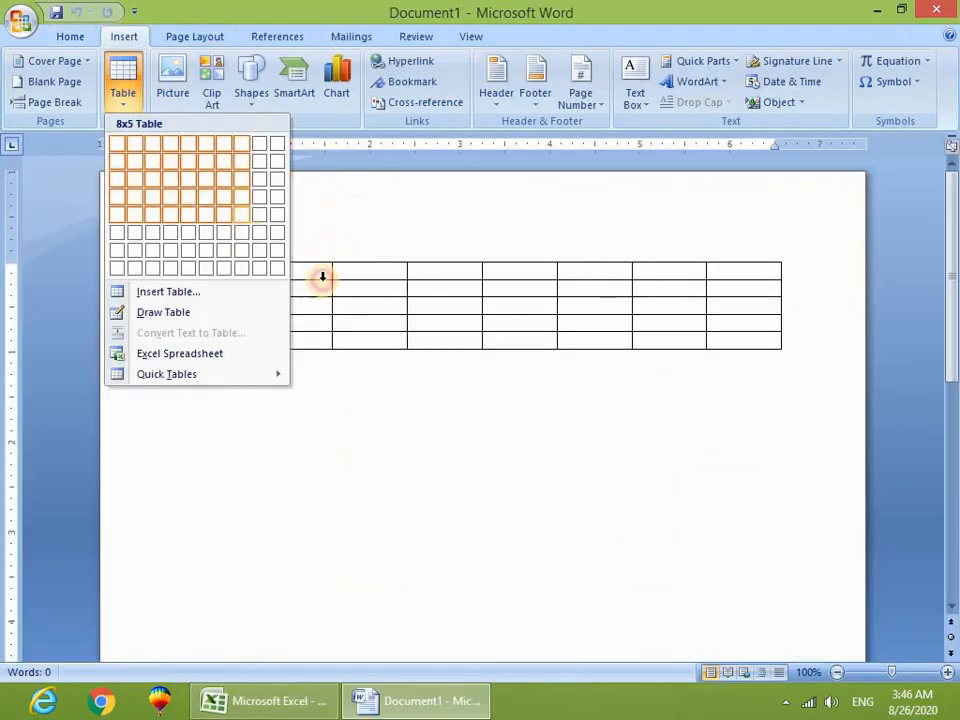
pyautogui.click(251, 238)
pyautogui.write('dfasdf')
# Set the text direction of the cell containing dfasdf to vertical, reading from bottom to top
pyautogui.rightClick(380, 272)
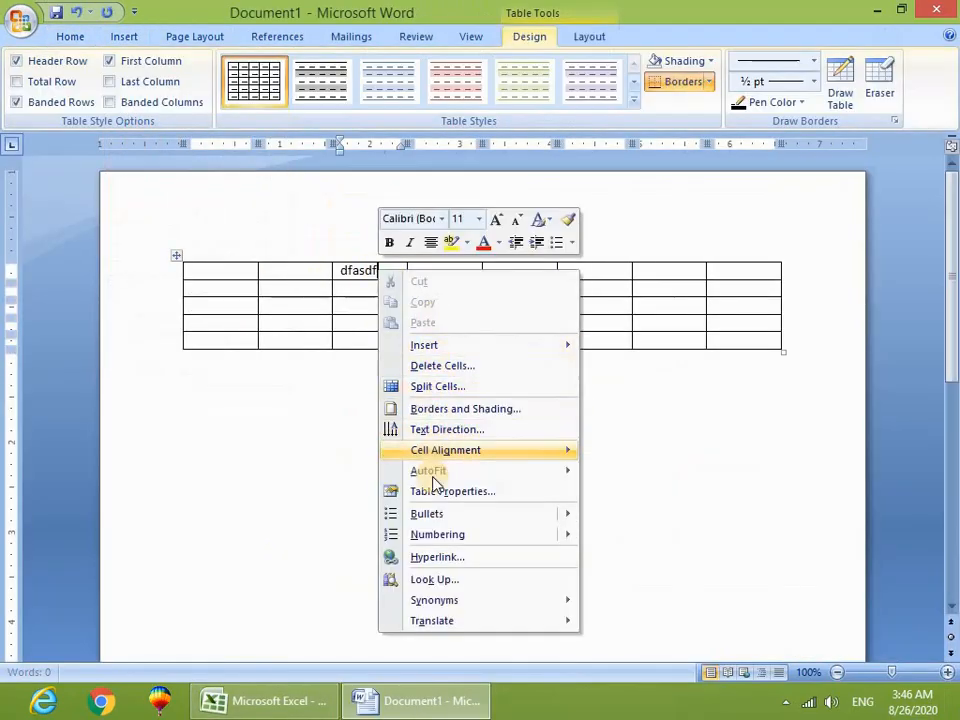
pyautogui.click(434, 429)
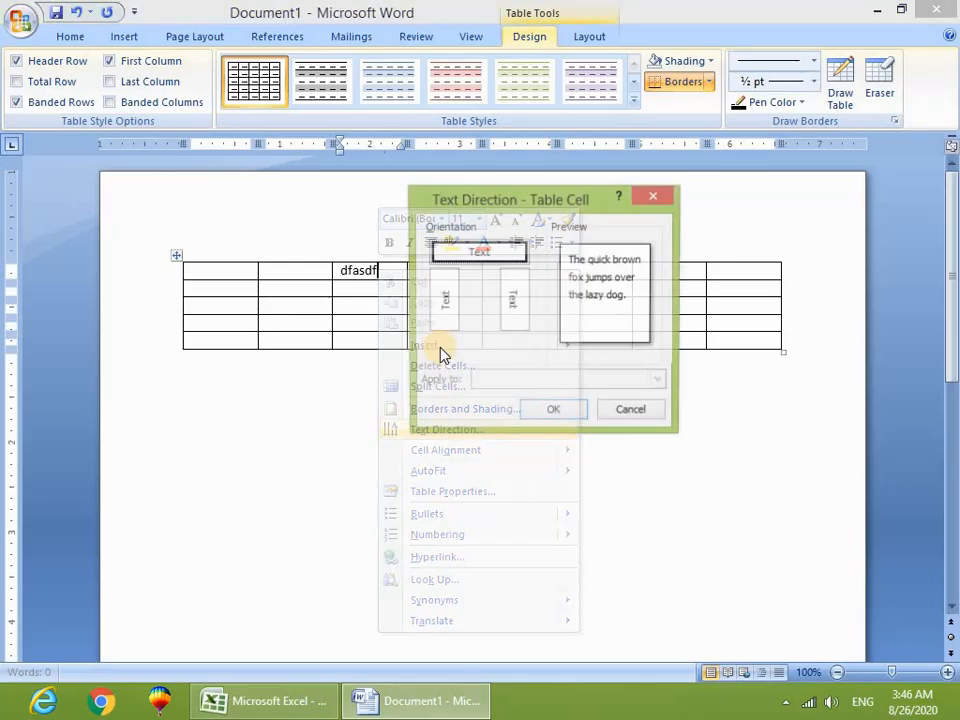
pyautogui.click(513, 300)
pyautogui.click(448, 305)
pyautogui.click(548, 413)
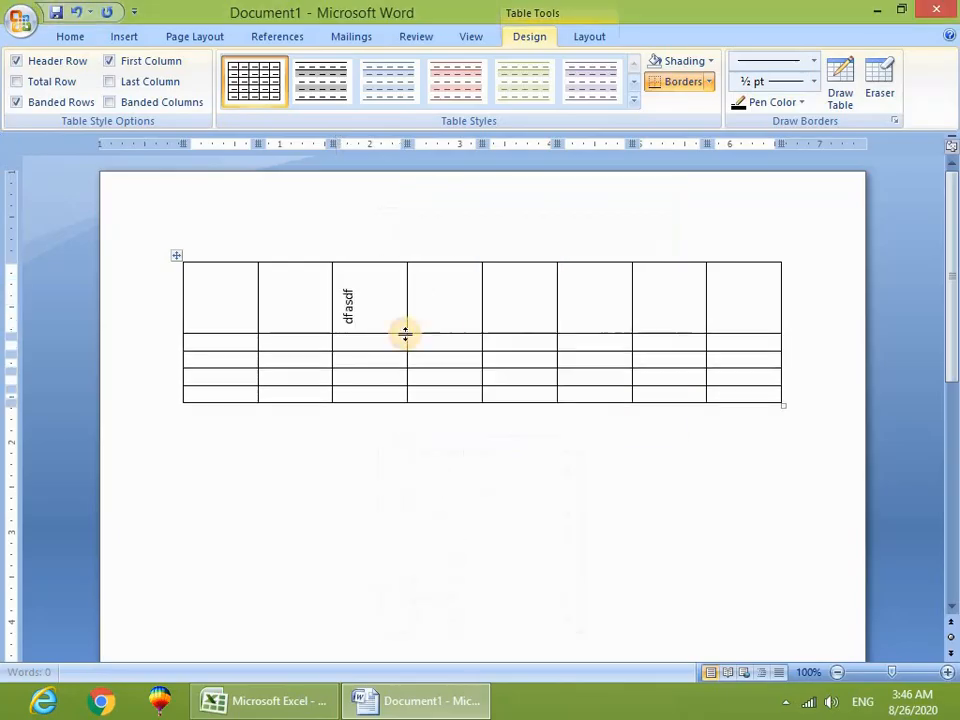
# Switch back to Excel and try the Angle Clockwise and Rotate Text Up orientations on the header in E4
pyautogui.click(292, 701)
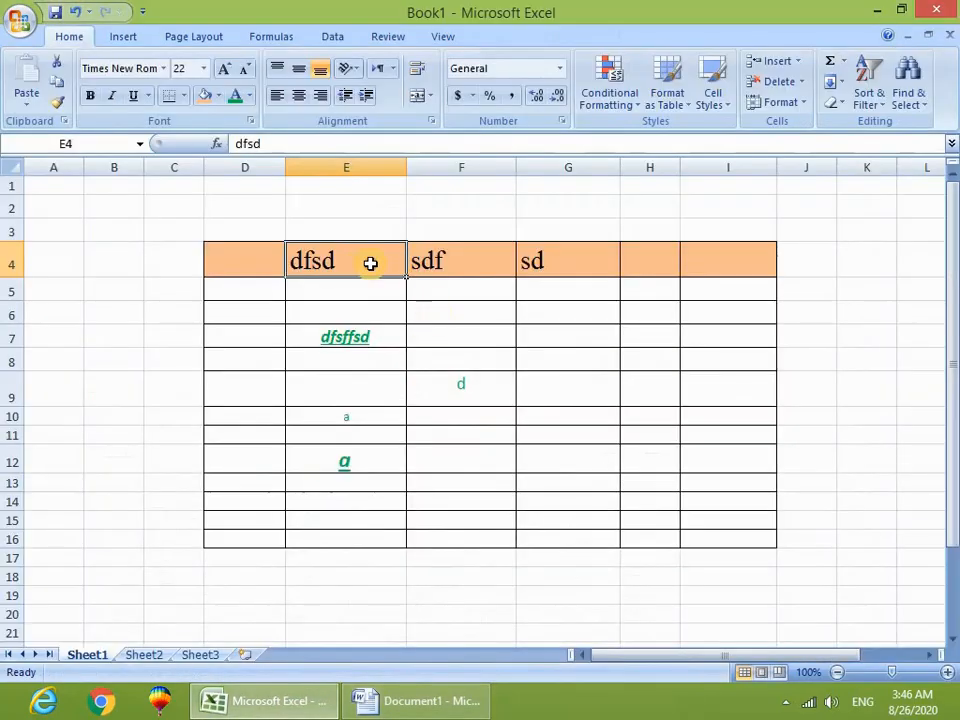
pyautogui.click(356, 74)
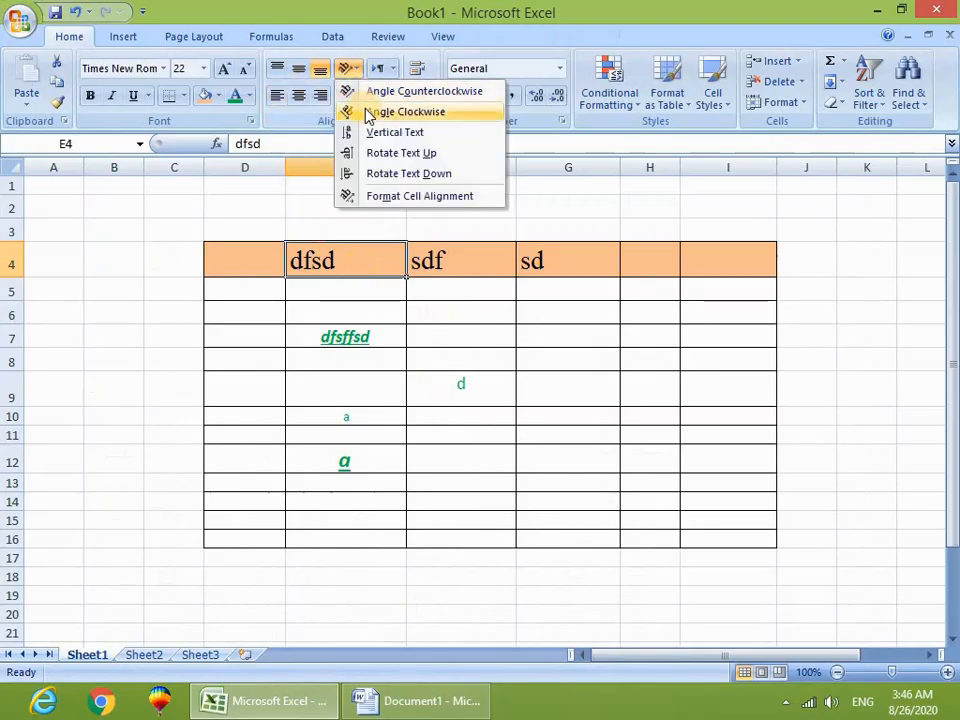
pyautogui.click(370, 112)
pyautogui.click(358, 72)
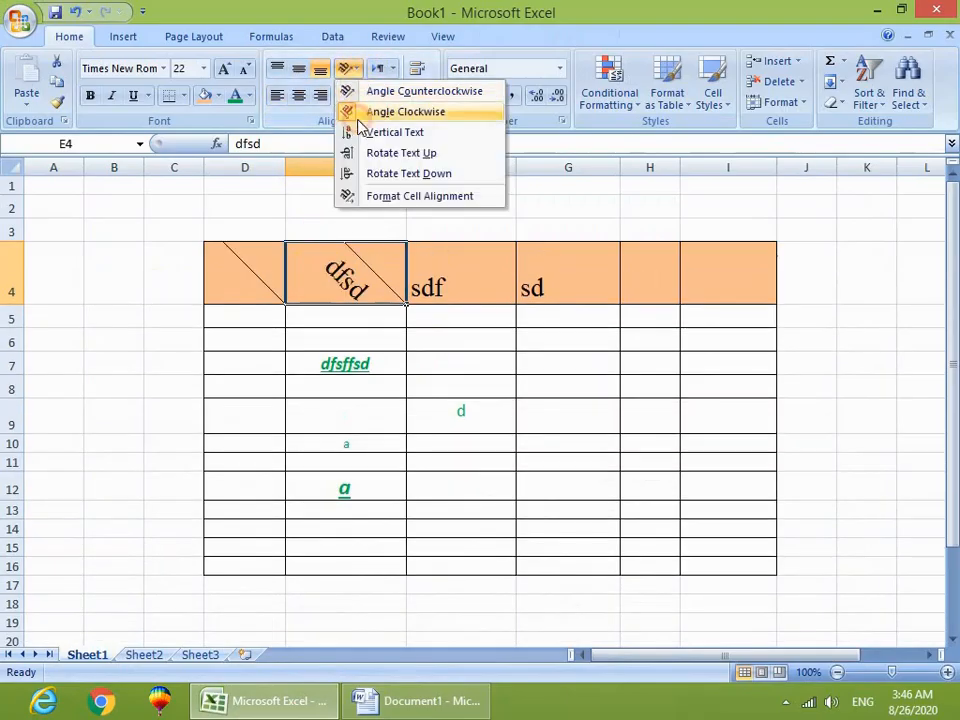
pyautogui.click(369, 154)
# Set the text orientation of header cell E4 to 74 degrees in its cell alignment settings
pyautogui.click(348, 68)
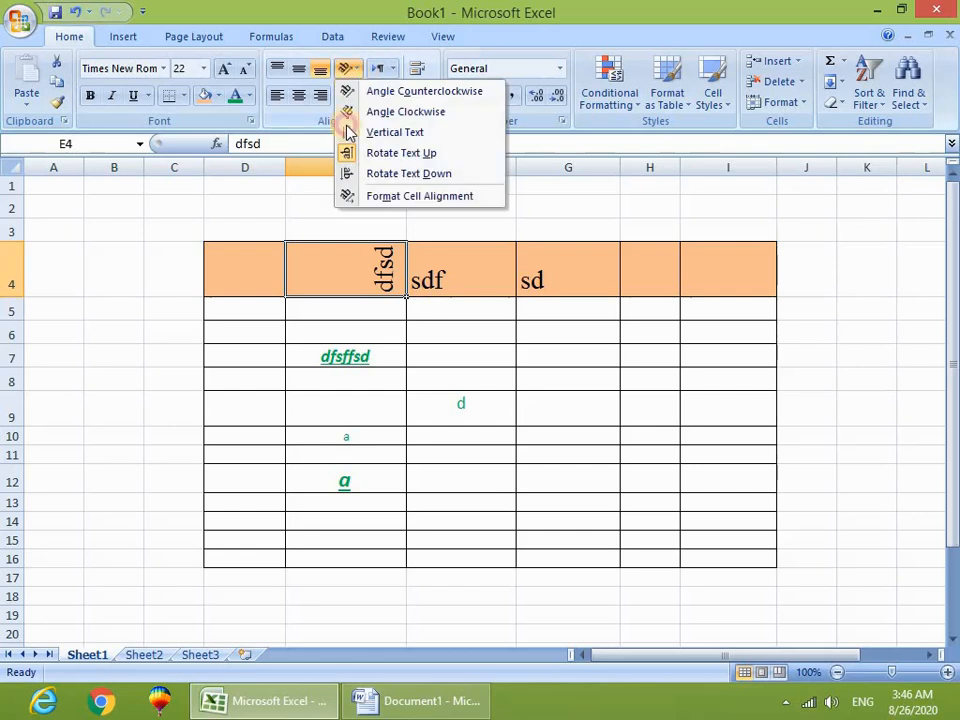
pyautogui.click(398, 197)
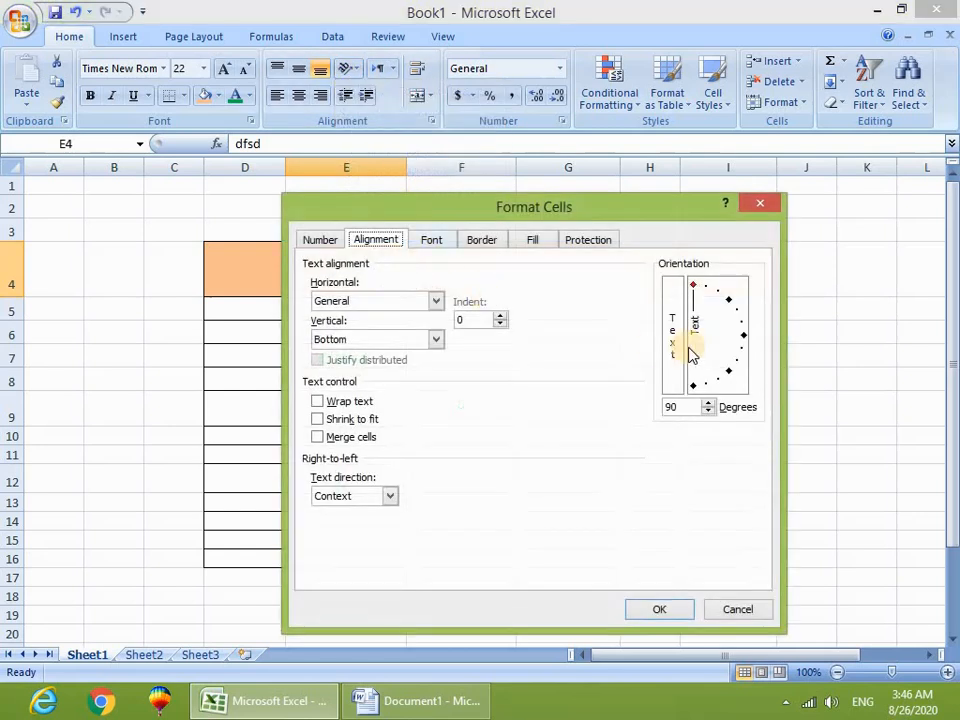
pyautogui.click(705, 318)
pyautogui.moveTo(705, 318); pyautogui.dragTo(694, 376)
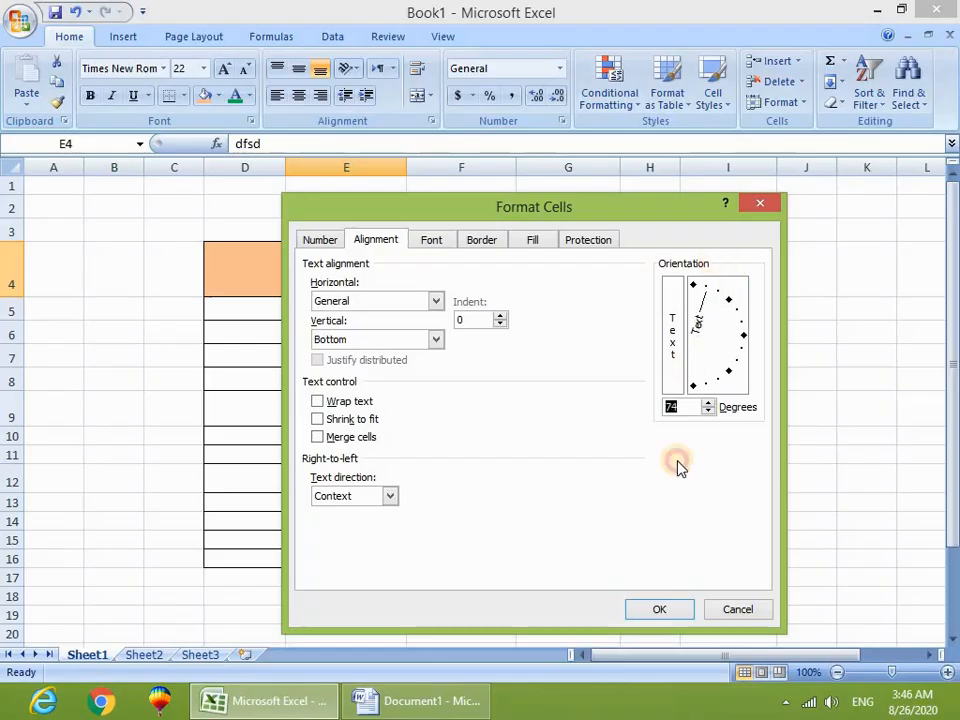
pyautogui.click(657, 608)
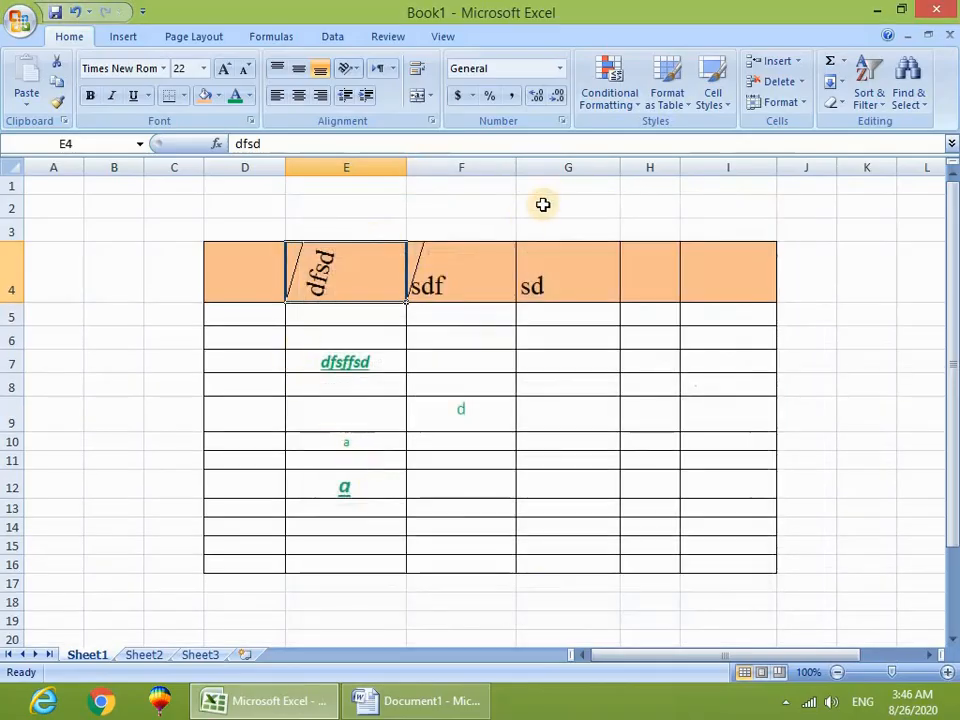
pyautogui.moveTo(245, 270); pyautogui.dragTo(667, 276)
pyautogui.rightClick(482, 278)
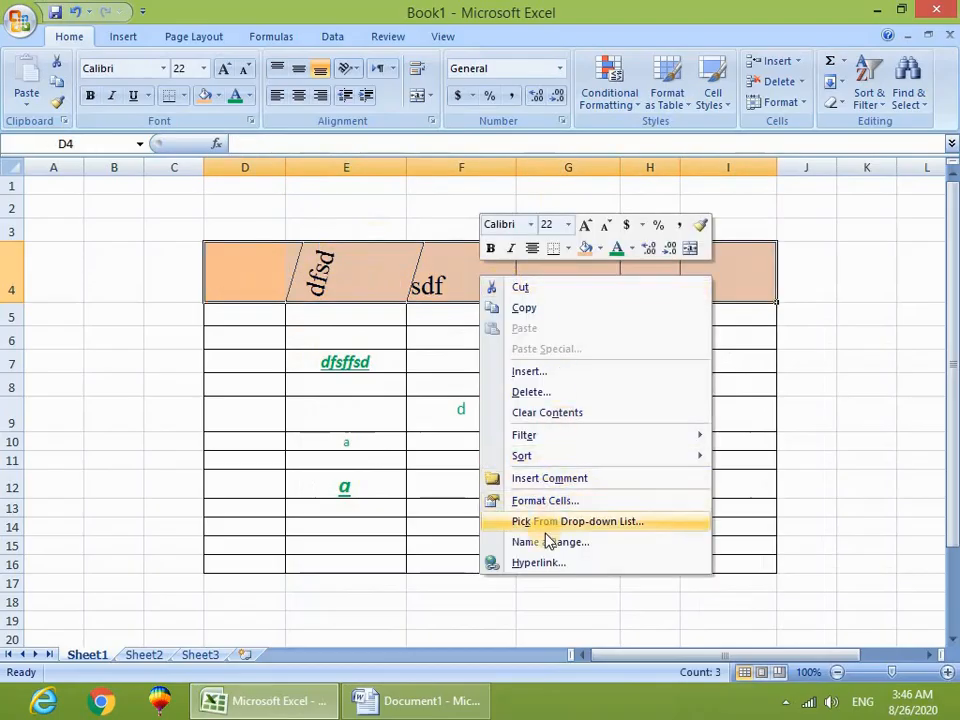
pyautogui.click(553, 502)
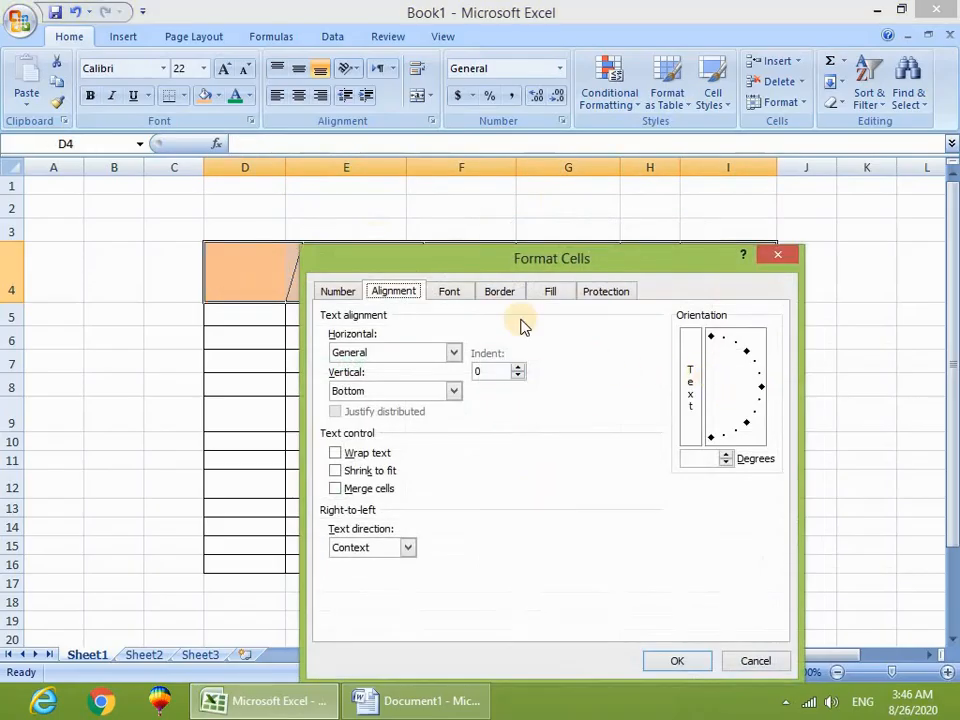
pyautogui.moveTo(744, 386)
pyautogui.mouseDown()
pyautogui.moveTo(749, 408)
pyautogui.moveTo(755, 377)
pyautogui.mouseUp()
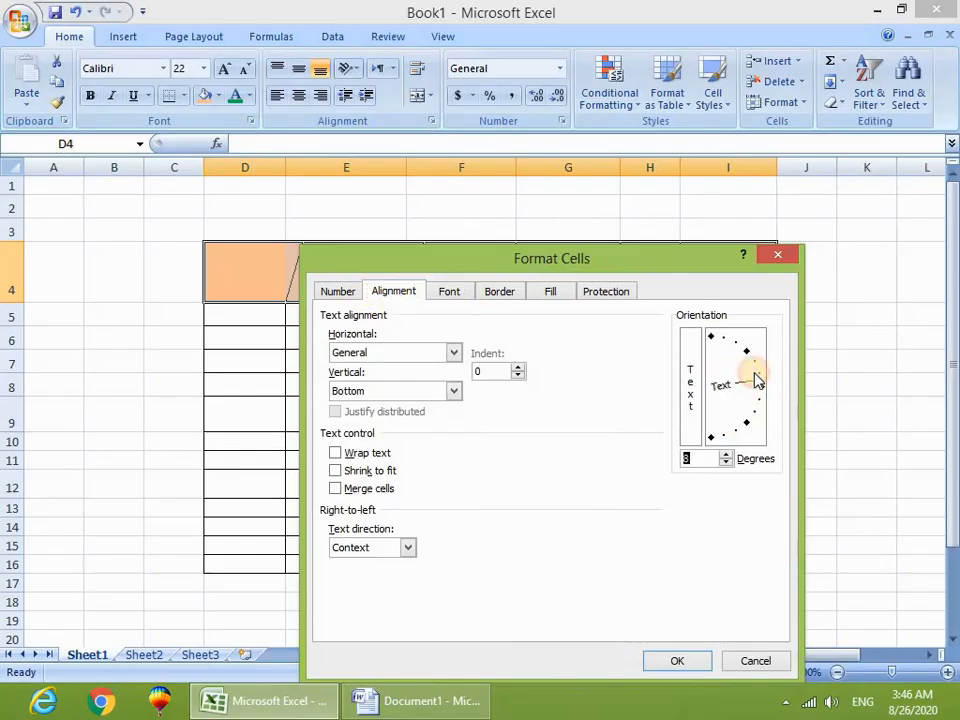
pyautogui.click(786, 256)
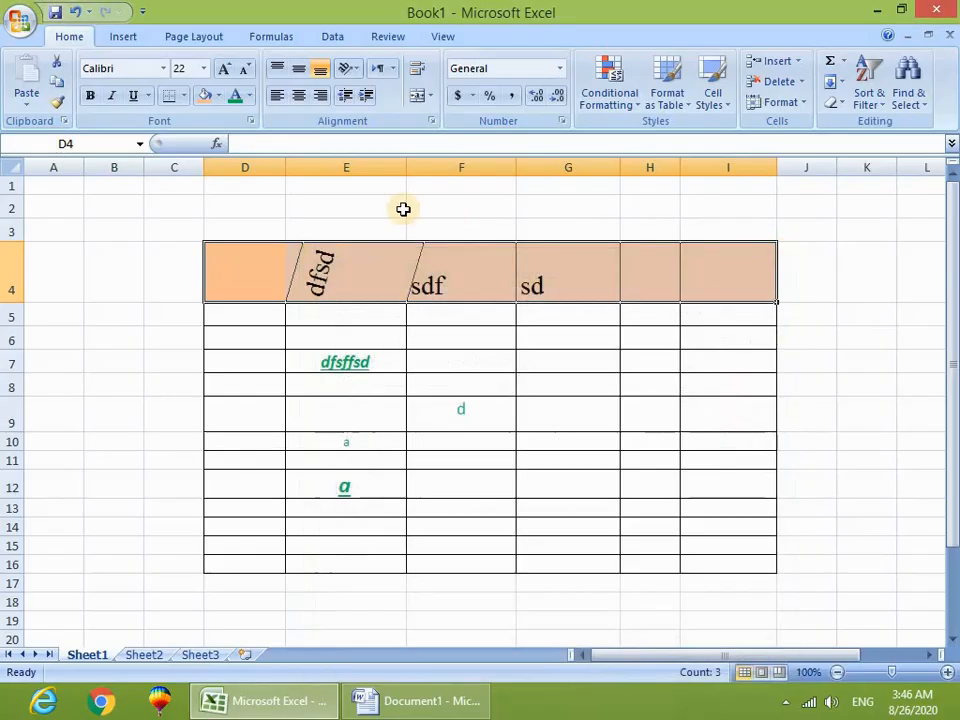
# Set the text orientation of the header row D4:I4 to -63 degrees
pyautogui.click(350, 70)
pyautogui.click(398, 197)
pyautogui.moveTo(731, 339); pyautogui.dragTo(730, 398)
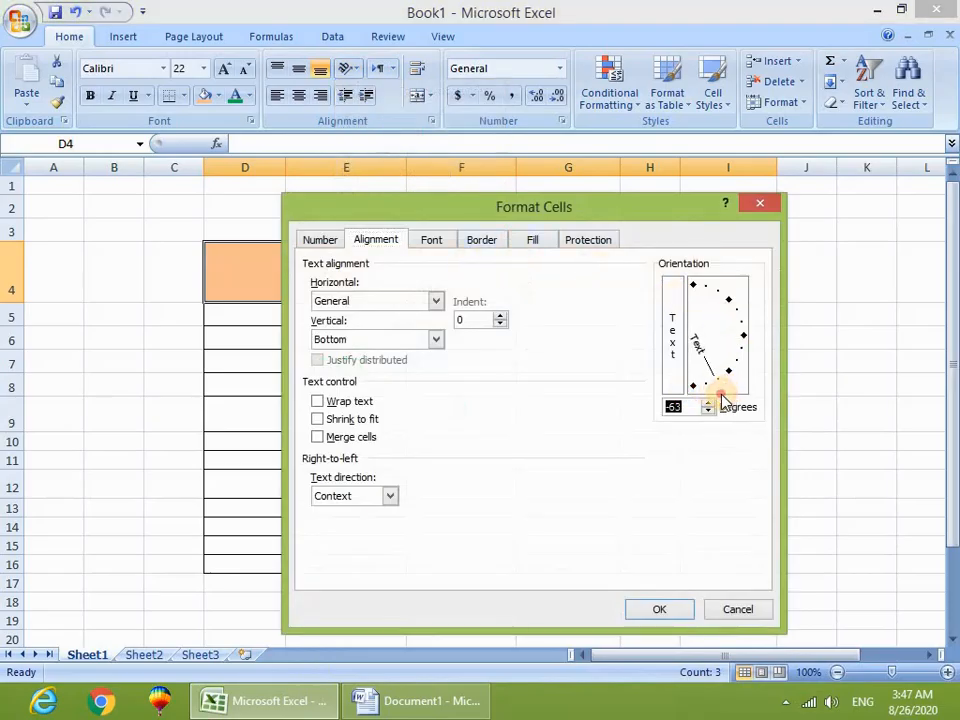
pyautogui.click(657, 612)
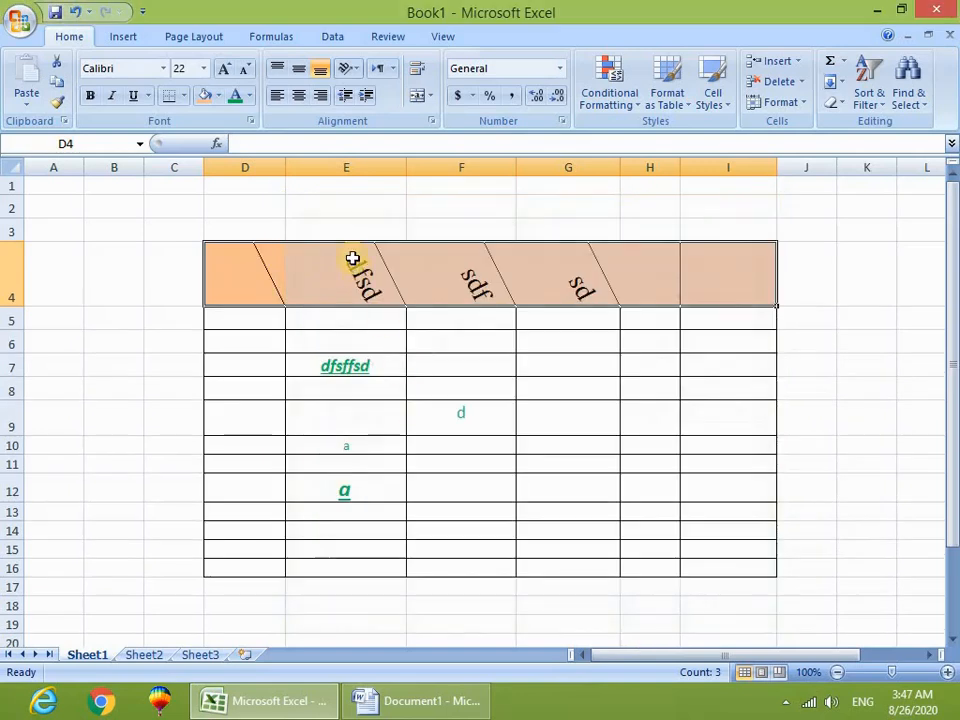
pyautogui.click(550, 421)
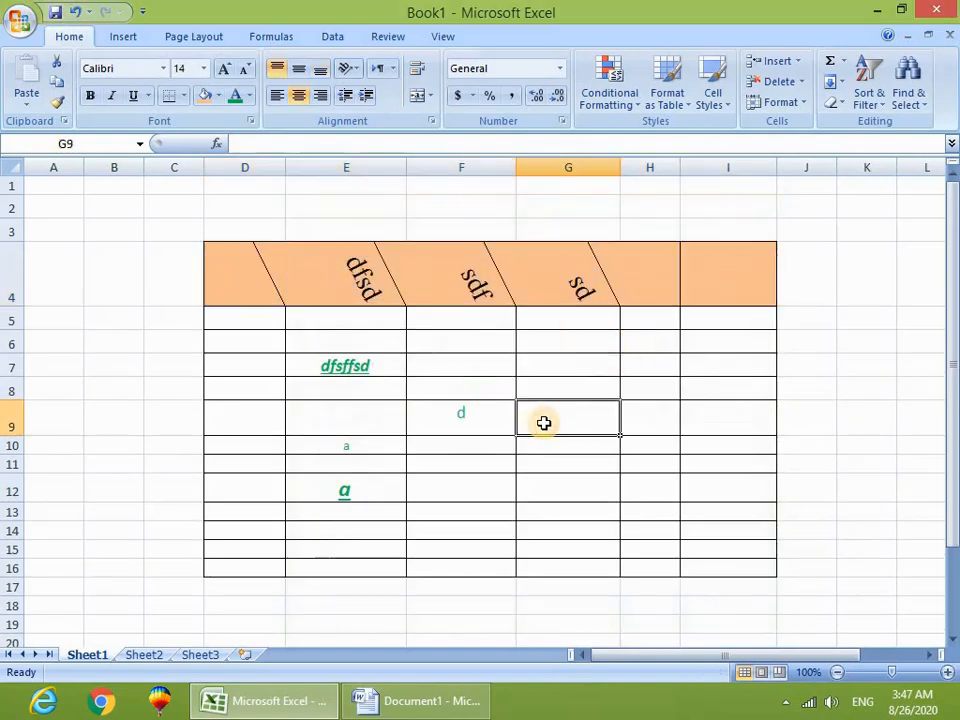
# Increase and decrease the indent of the text in E7, leaving it indented from the cell's left edge
pyautogui.click(278, 78)
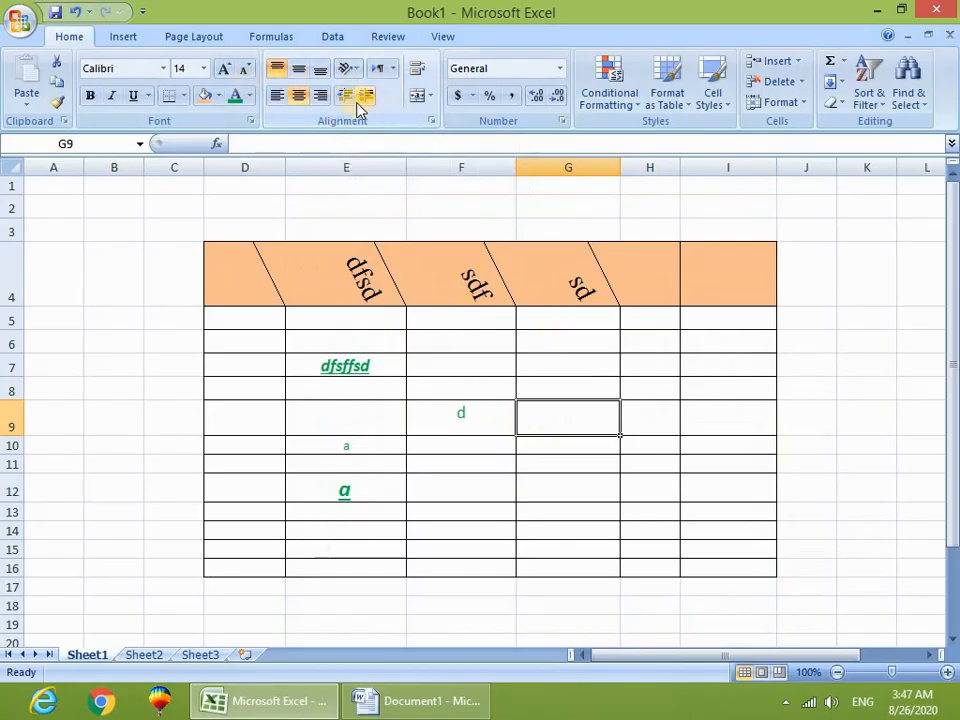
pyautogui.click(320, 362)
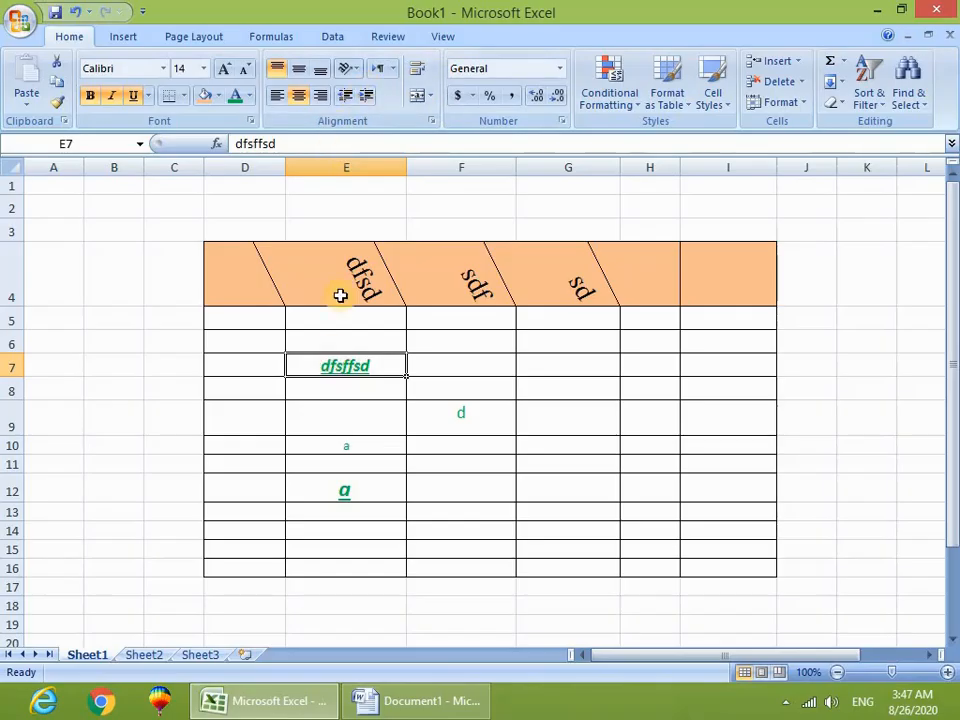
pyautogui.click(367, 94)
pyautogui.click(367, 94)
pyautogui.click(367, 94)
pyautogui.click(347, 95)
pyautogui.click(348, 96)
pyautogui.click(362, 99)
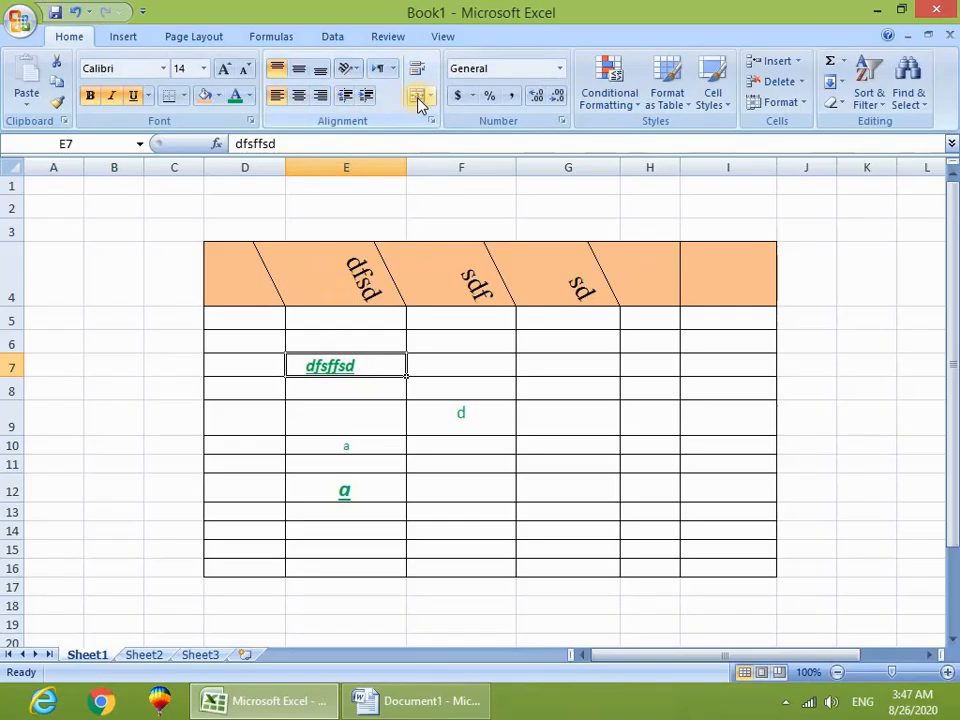
# Merge and center the range E7:G9, accepting that only the upper-left value is kept
pyautogui.click(476, 395)
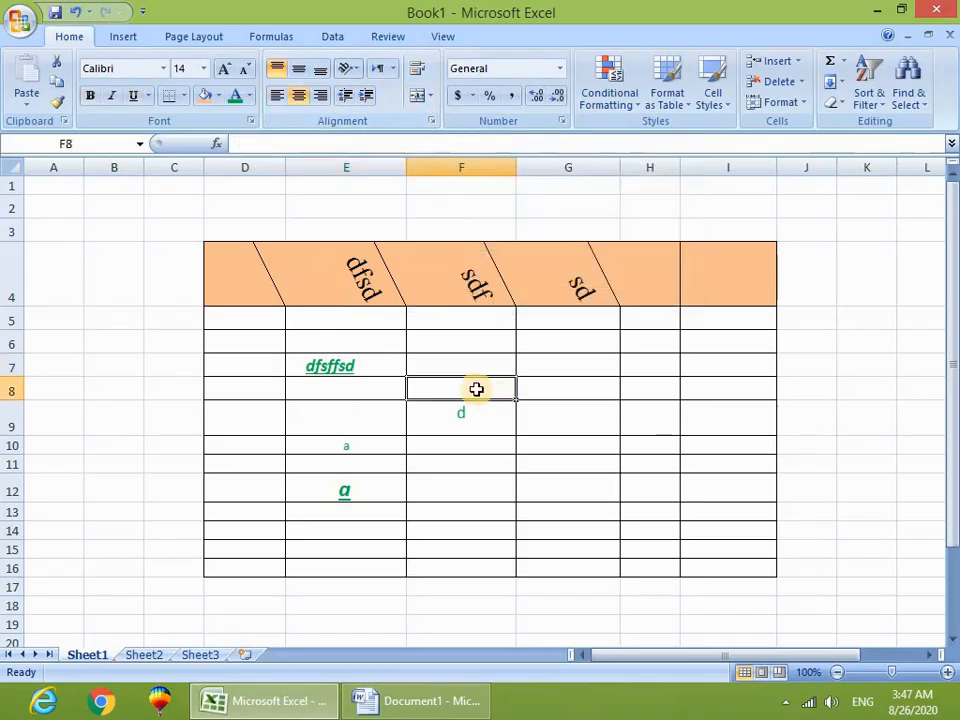
pyautogui.moveTo(313, 369); pyautogui.dragTo(555, 428)
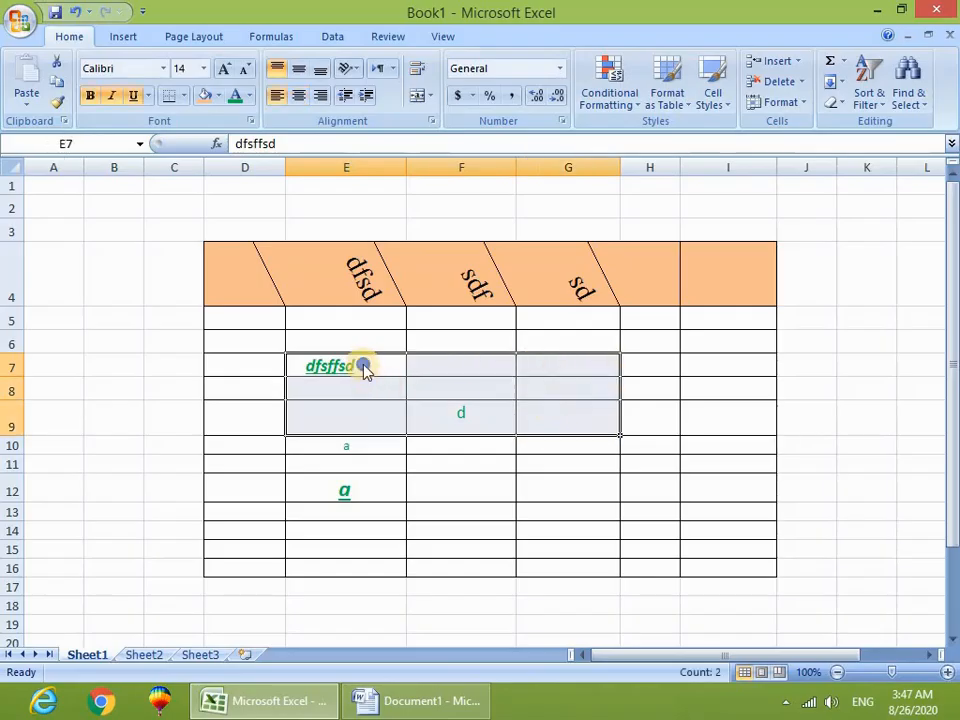
pyautogui.rightClick(364, 363)
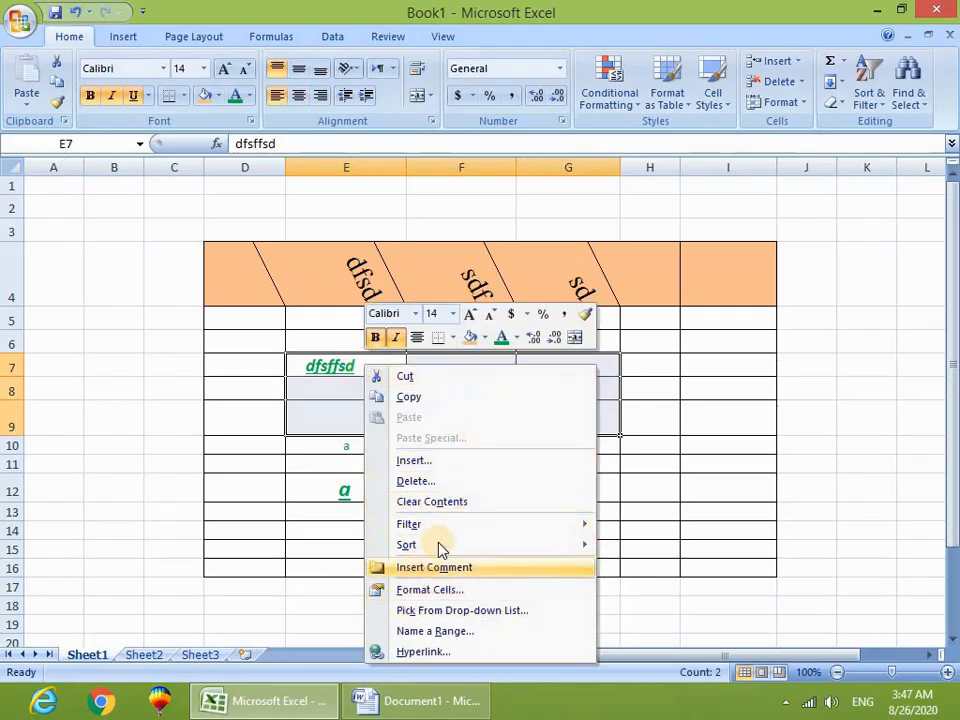
pyautogui.click(417, 96)
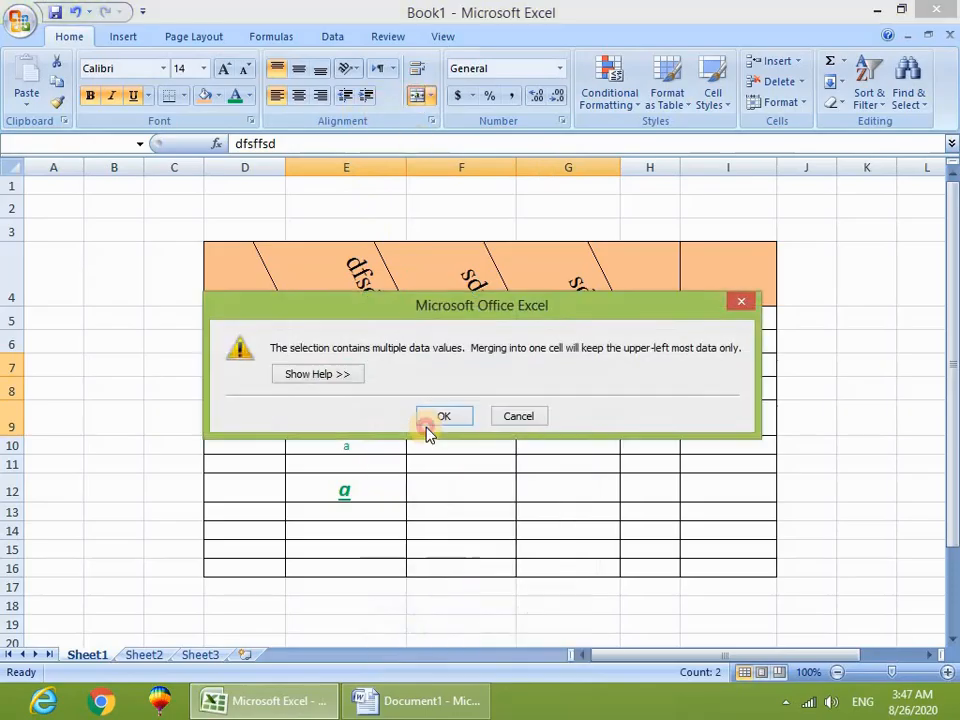
pyautogui.click(429, 419)
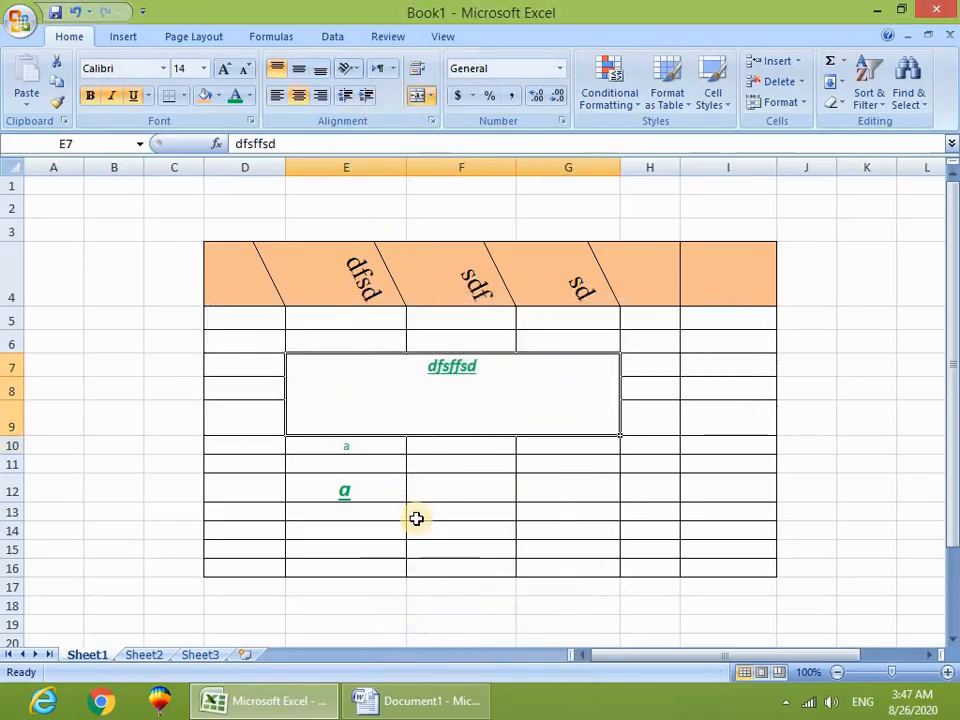
# Merge and center the empty cells G11:G16 into one cell
pyautogui.scroll(-2, 420, 500)
pyautogui.moveTo(579, 284); pyautogui.dragTo(570, 394)
pyautogui.click(417, 94)
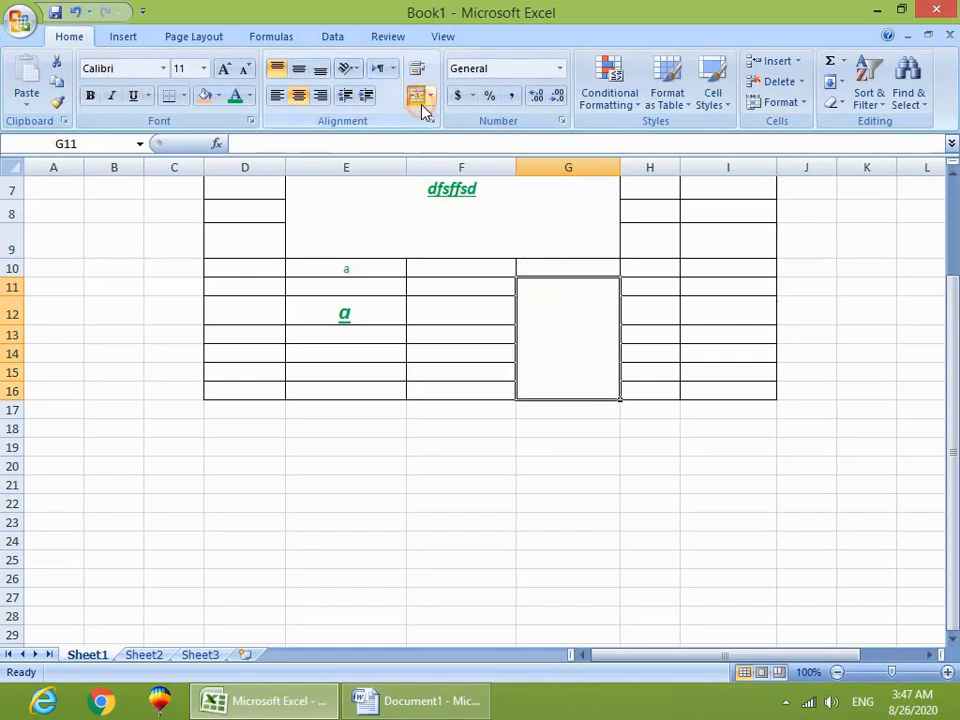
pyautogui.scroll(2, 556, 398)
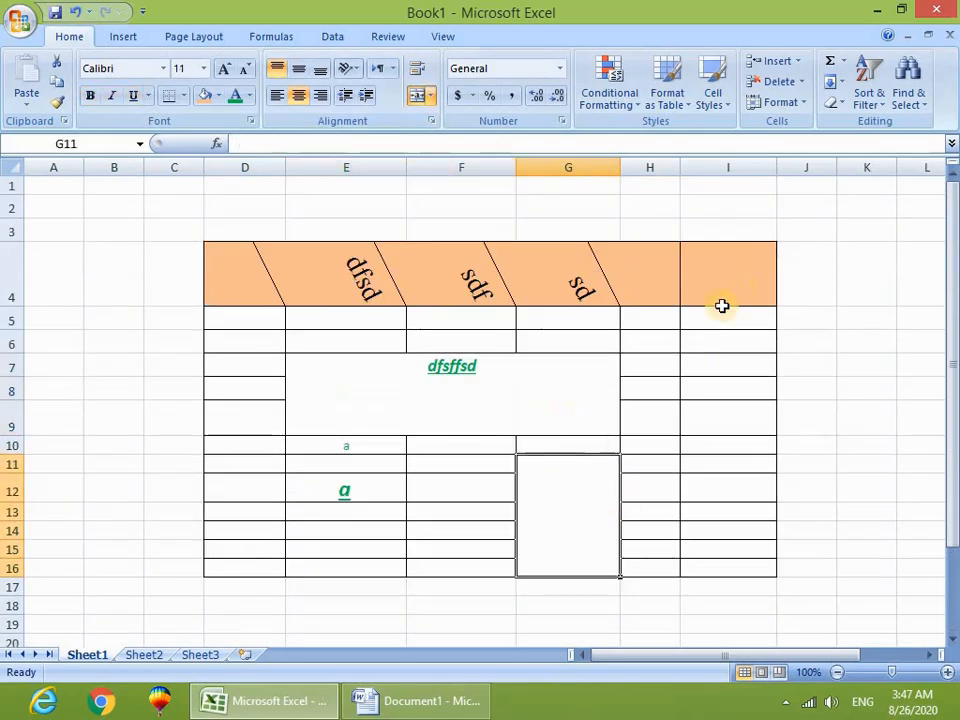
# Delete the whole sample table by removing the selected range C3:J16
pyautogui.moveTo(174, 229); pyautogui.dragTo(806, 544)
pyautogui.rightClick(551, 467)
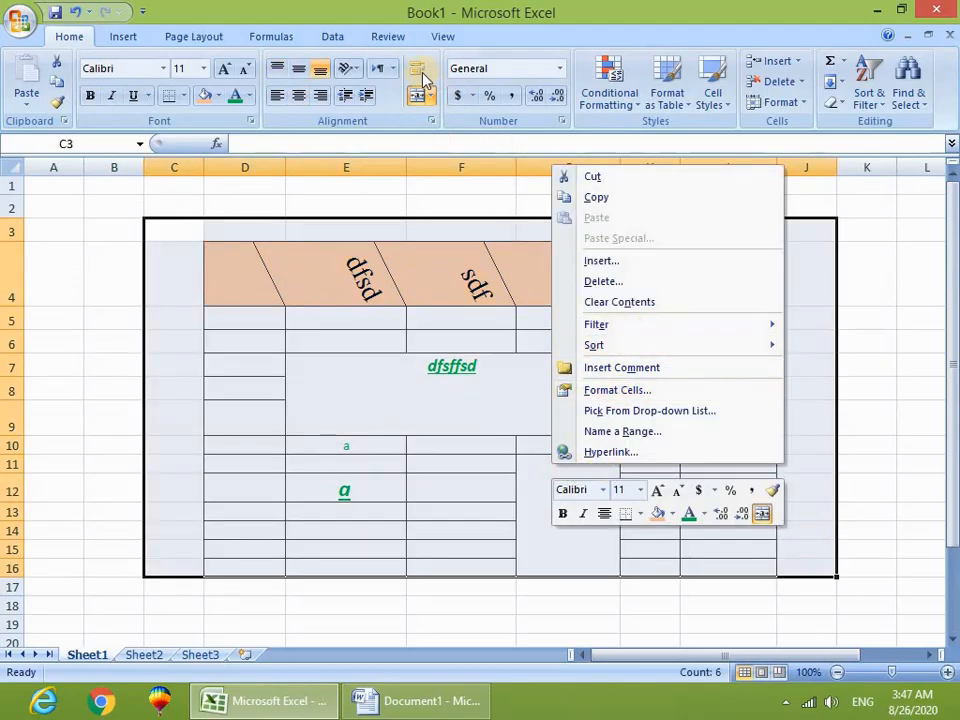
pyautogui.click(622, 283)
pyautogui.click(557, 330)
pyautogui.click(360, 316)
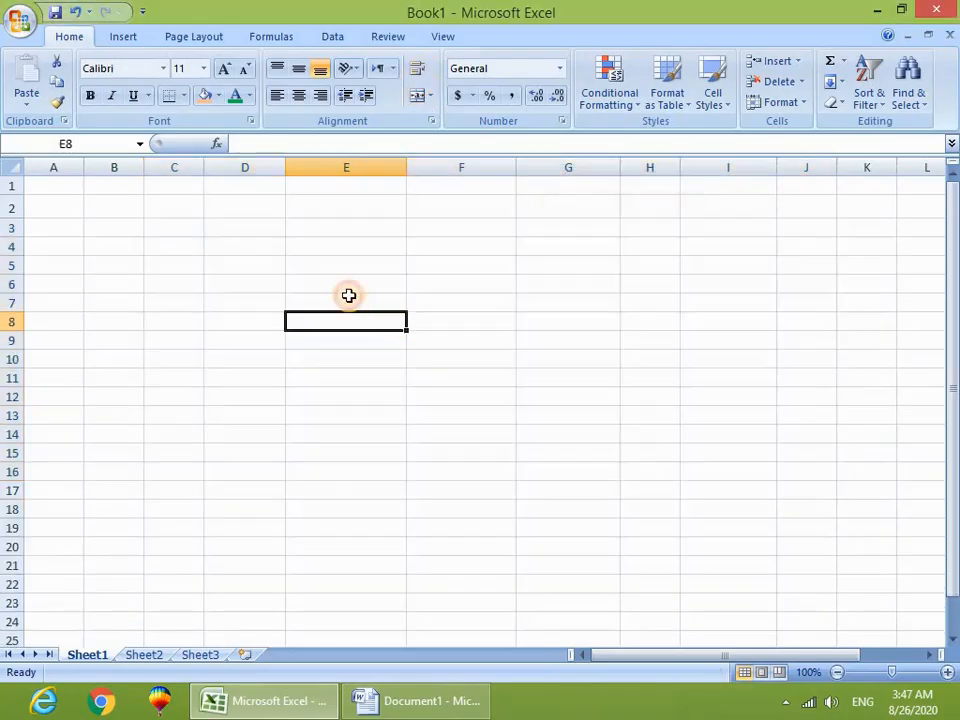
# Enter the column headings Sr in D4 and Subject in E4, and select the cell below Subject
pyautogui.click(256, 243)
pyautogui.write('Sr')
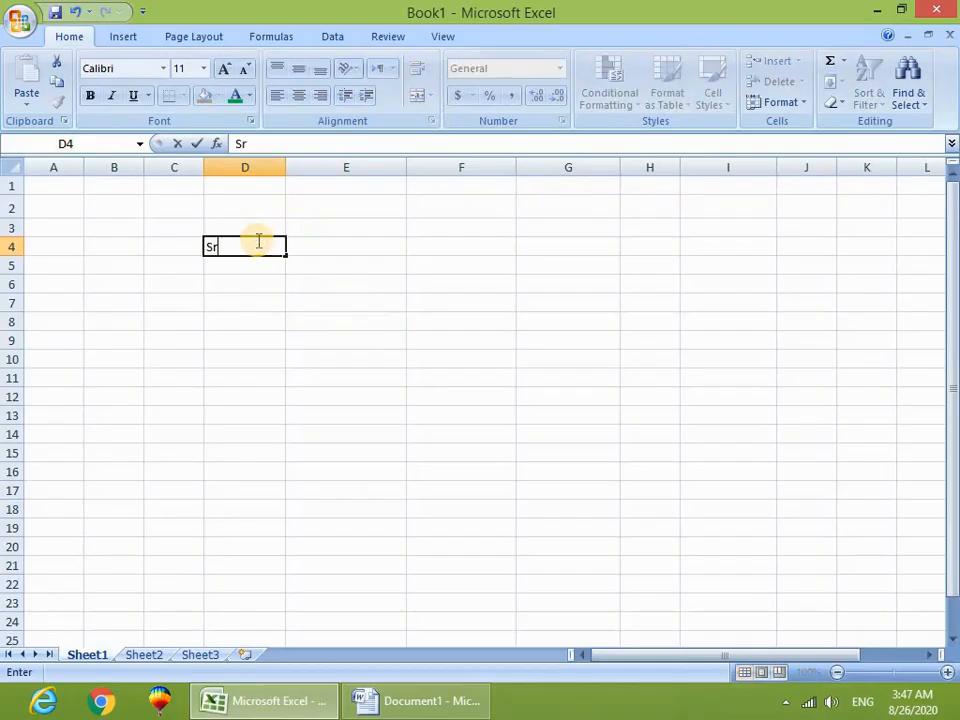
pyautogui.press('Tab')
pyautogui.write('S')
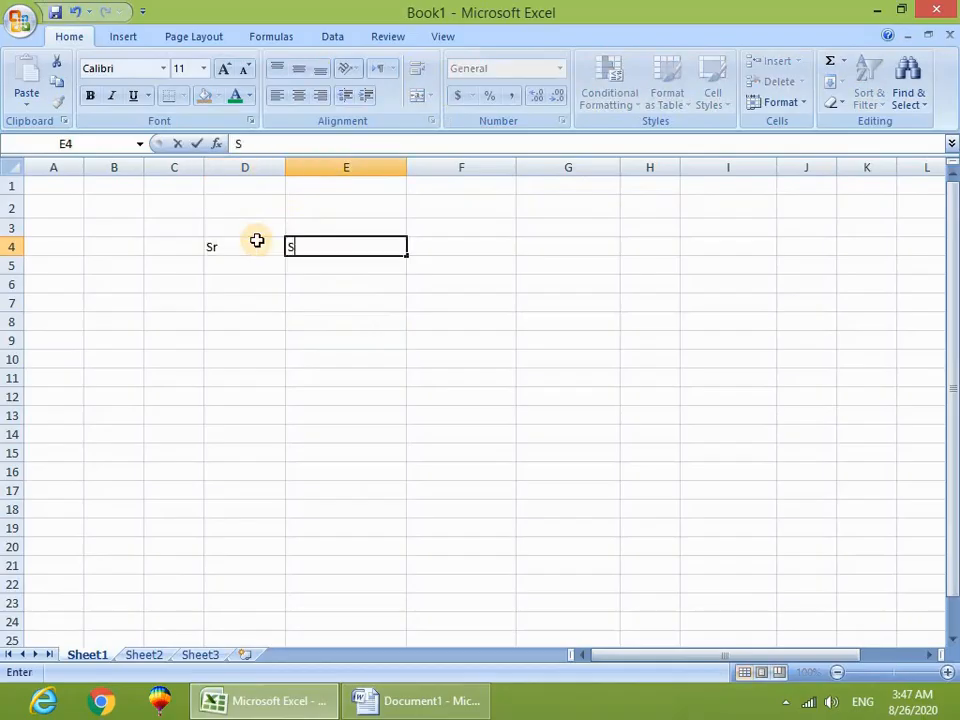
pyautogui.write('ubject')
pyautogui.press('Tab')
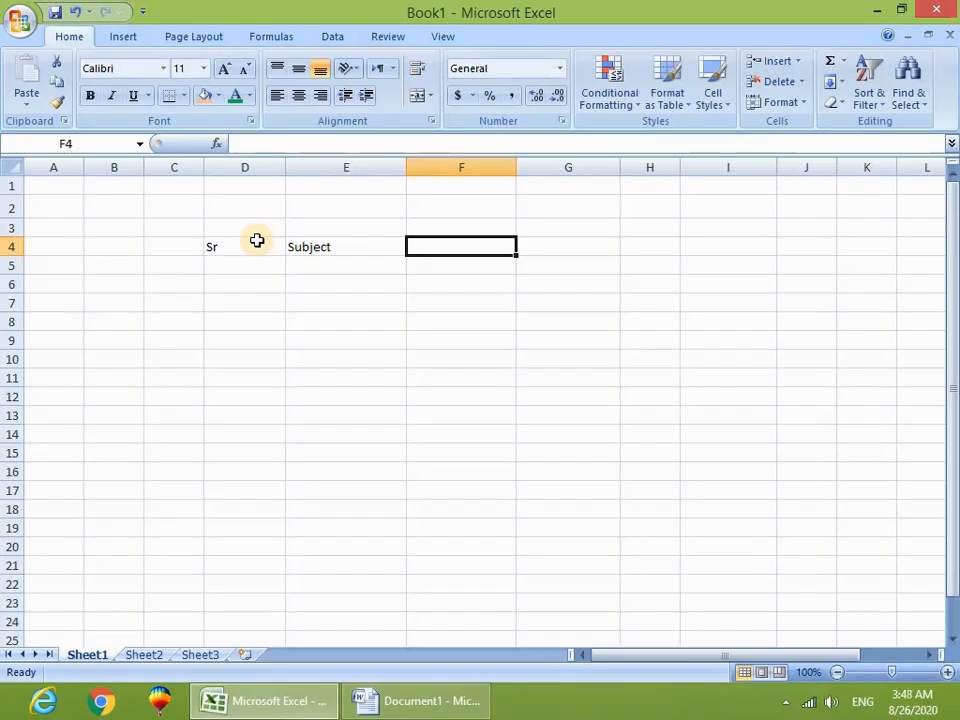
pyautogui.press('Left')
pyautogui.press('Down')
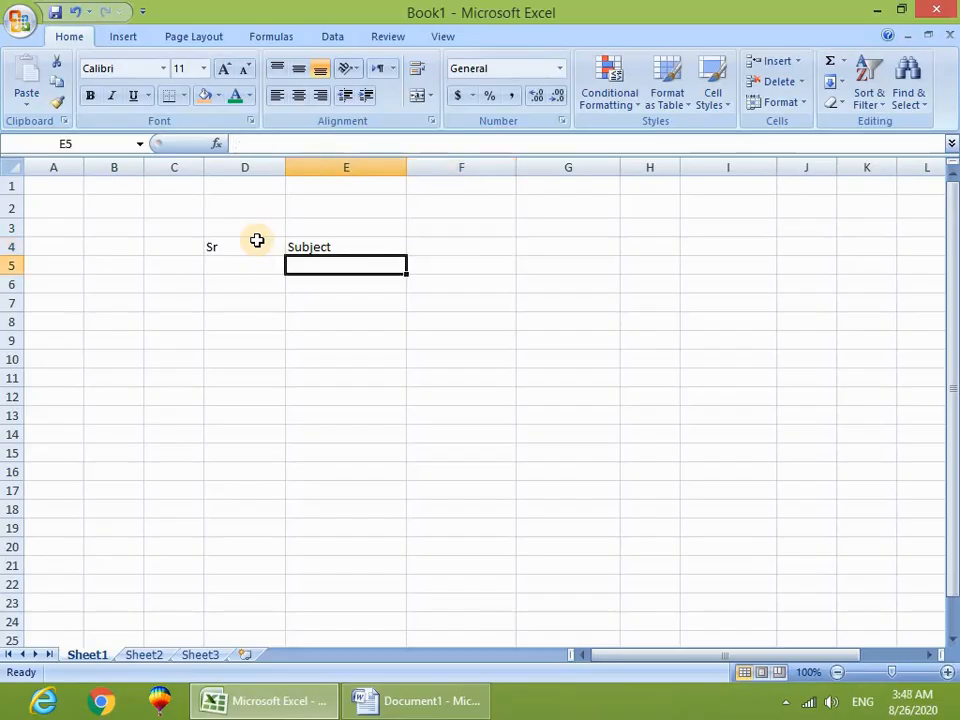
# Enter the subheadings Part 1, Part 2 and Practical in E5:G5 below the Subject heading
pyautogui.write('Part')
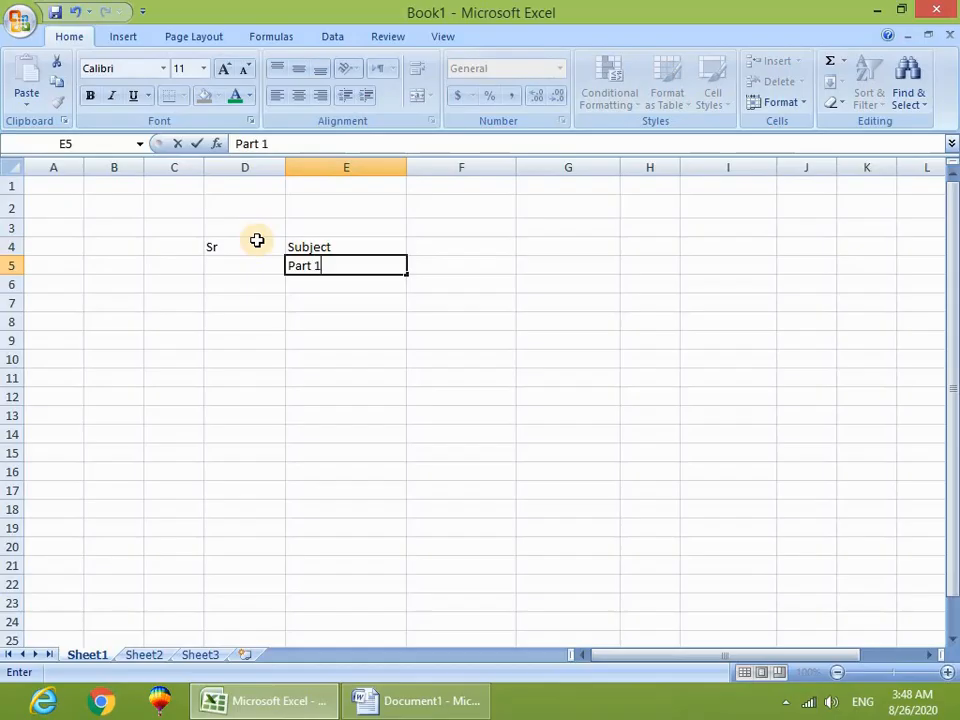
pyautogui.write(' 1')
pyautogui.press('Tab')
pyautogui.write('PA')
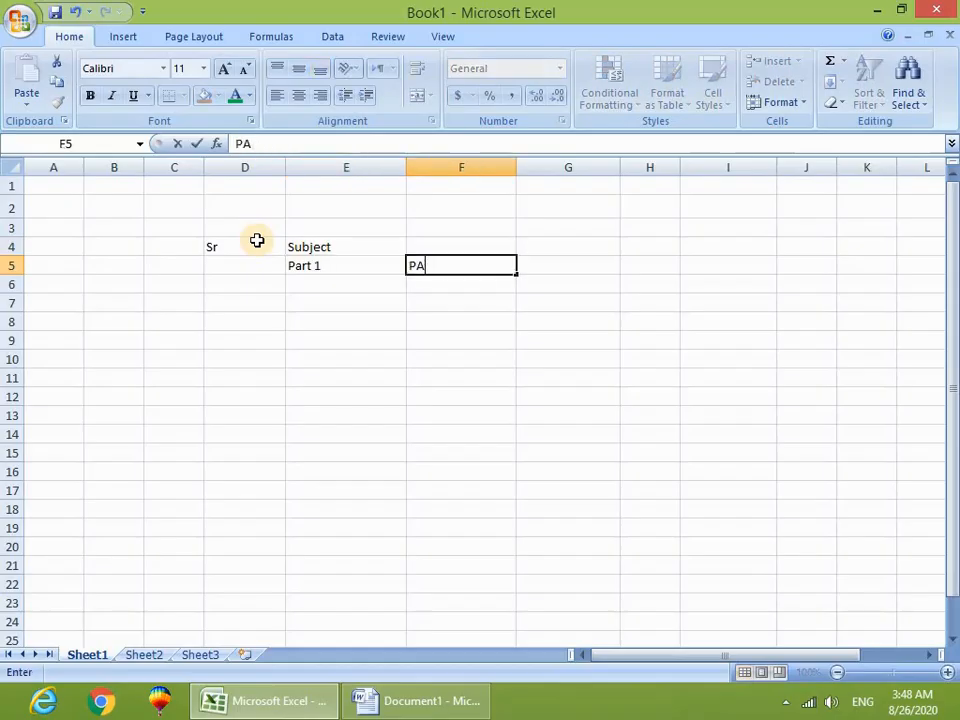
pyautogui.write('rt 2')
pyautogui.press('Tab')
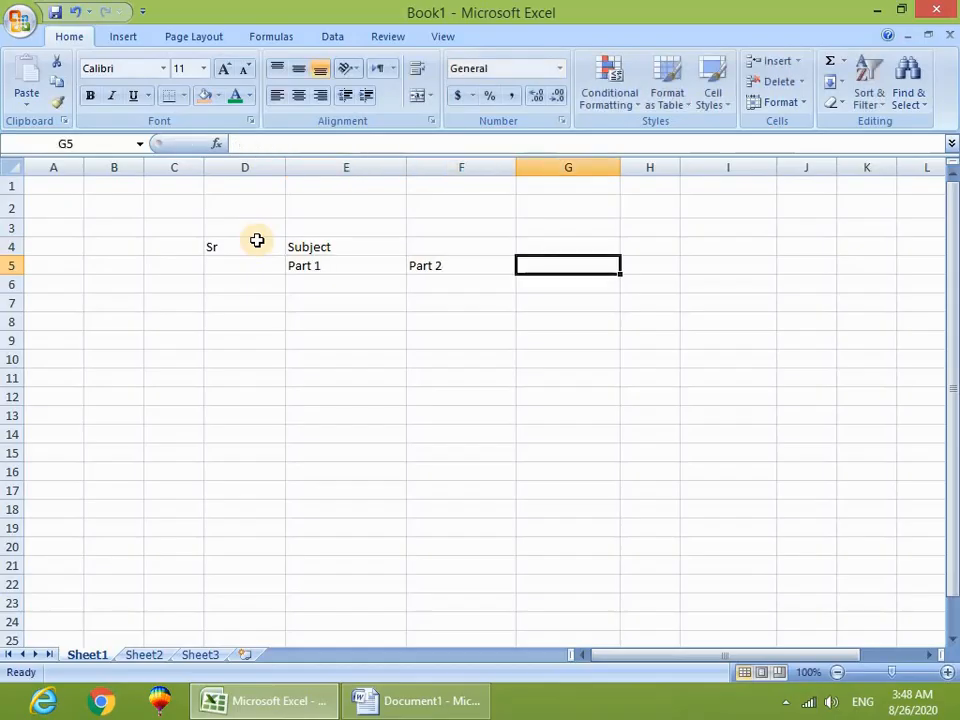
pyautogui.write('Pa')
pyautogui.write('actical')
pyautogui.press('Tab')
# Enter the headings Total Marks in H4 and Obtained marks in I4
pyautogui.press('Up')
pyautogui.write('Total')
pyautogui.press('Up')
pyautogui.write('Ma')
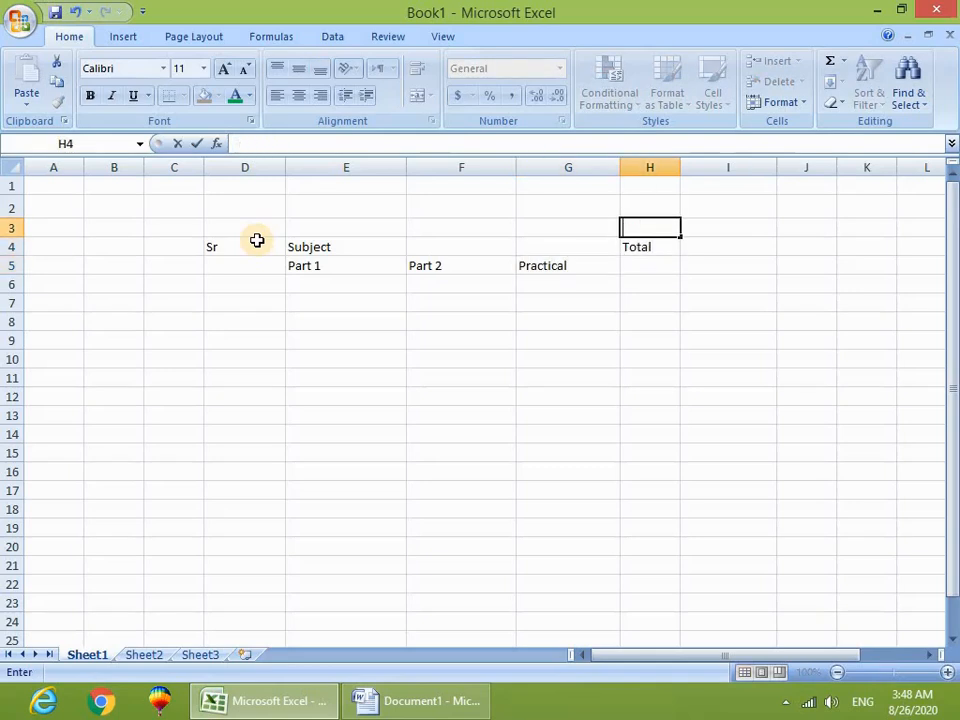
pyautogui.press('Right')
pyautogui.press('Down')
pyautogui.press('Left')
pyautogui.press('F2')
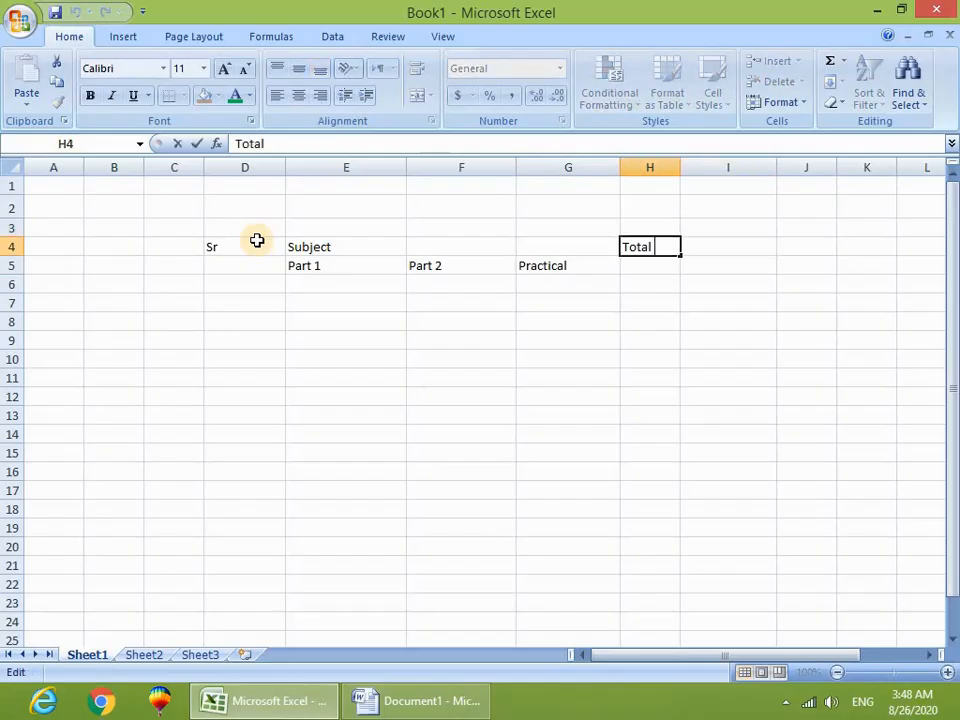
pyautogui.write('MArks')
pyautogui.press('Tab')
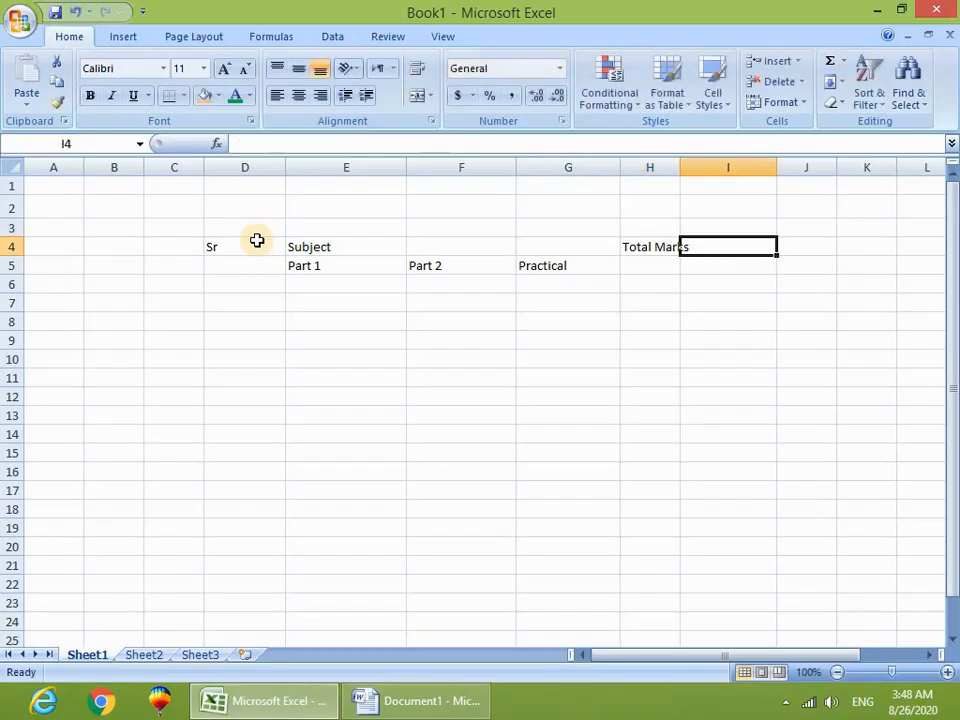
pyautogui.write('Onb')
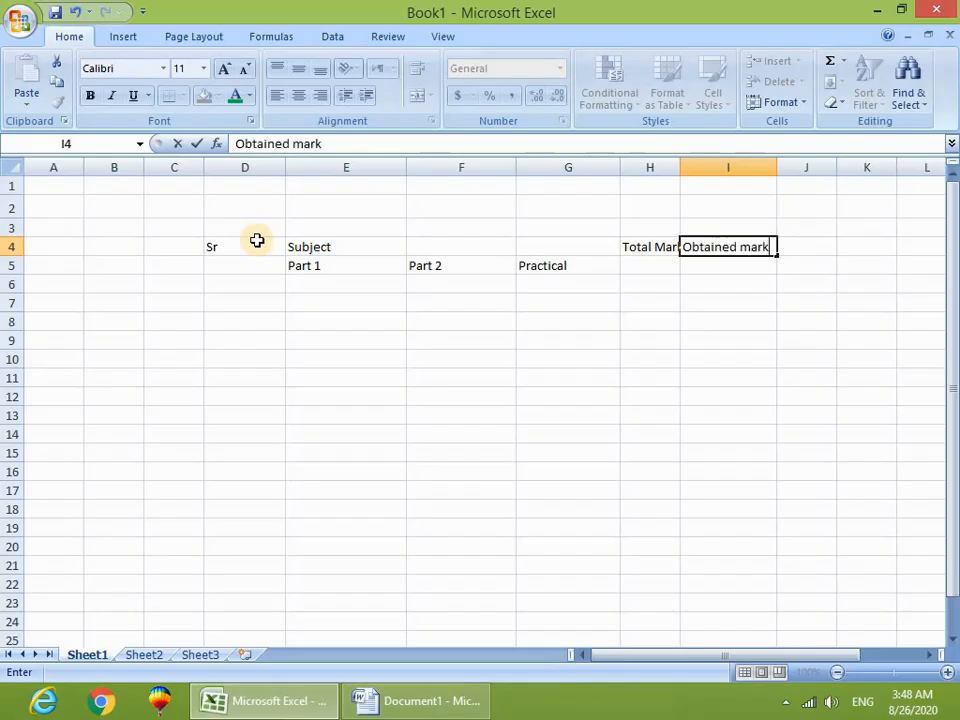
pyautogui.click(355, 396)
# Apply outline and inside borders to the table range D4:I16
pyautogui.moveTo(214, 250); pyautogui.dragTo(722, 463)
pyautogui.rightClick(533, 435)
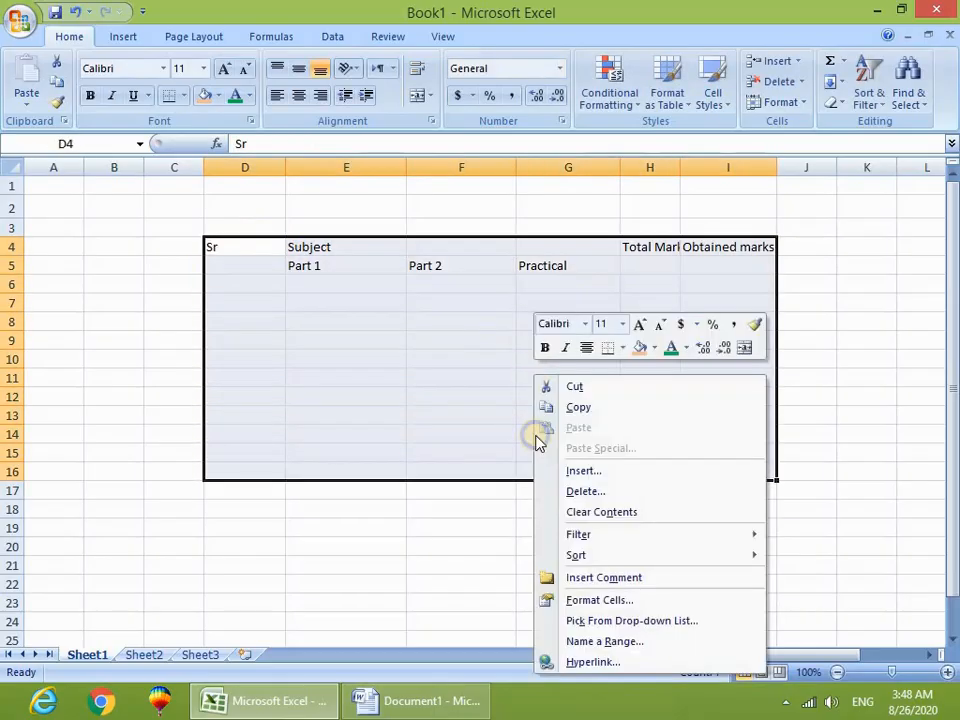
pyautogui.click(603, 598)
pyautogui.click(551, 293)
pyautogui.click(615, 345)
pyautogui.click(726, 660)
pyautogui.click(580, 545)
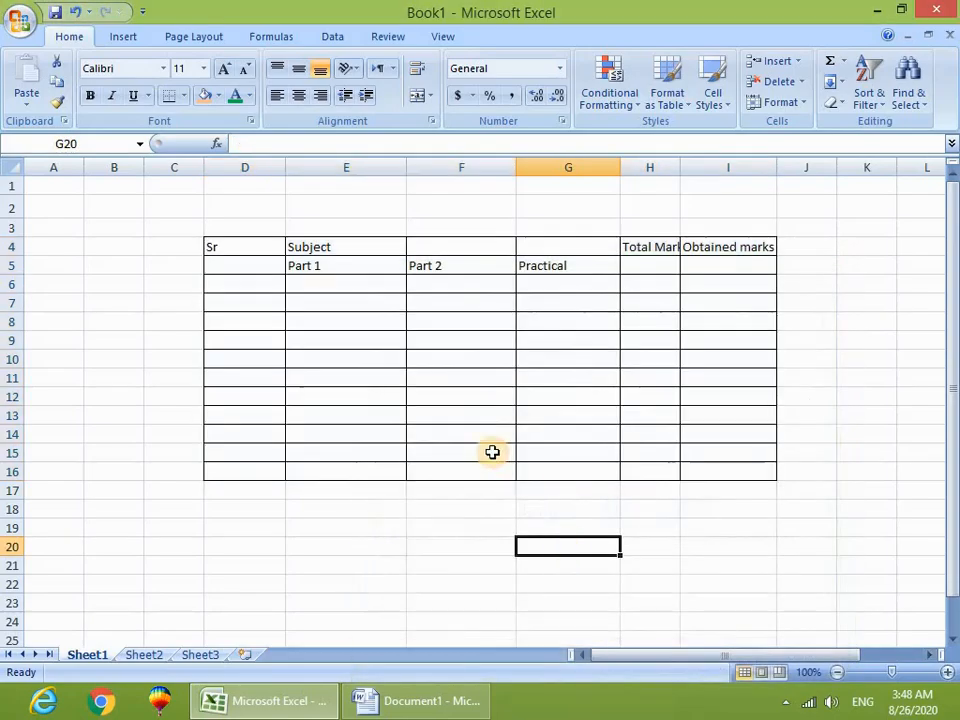
# Enlarge the header text in D4:I5 to size 16 and widen columns H and I to fit it
pyautogui.moveTo(265, 250); pyautogui.dragTo(710, 265)
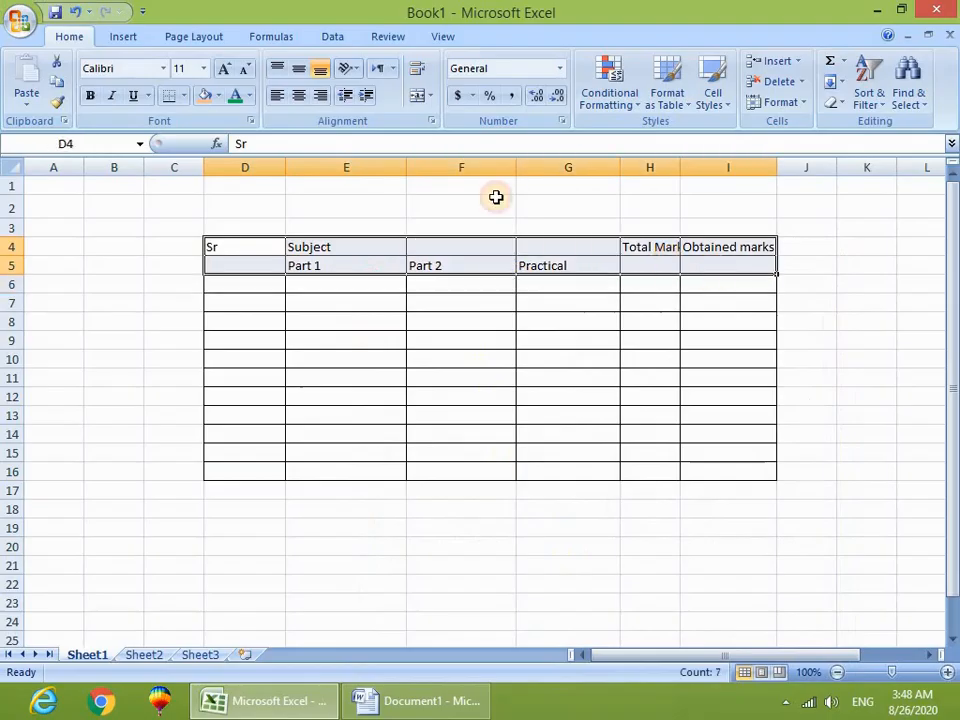
pyautogui.click(228, 71)
pyautogui.click(228, 71)
pyautogui.click(495, 332)
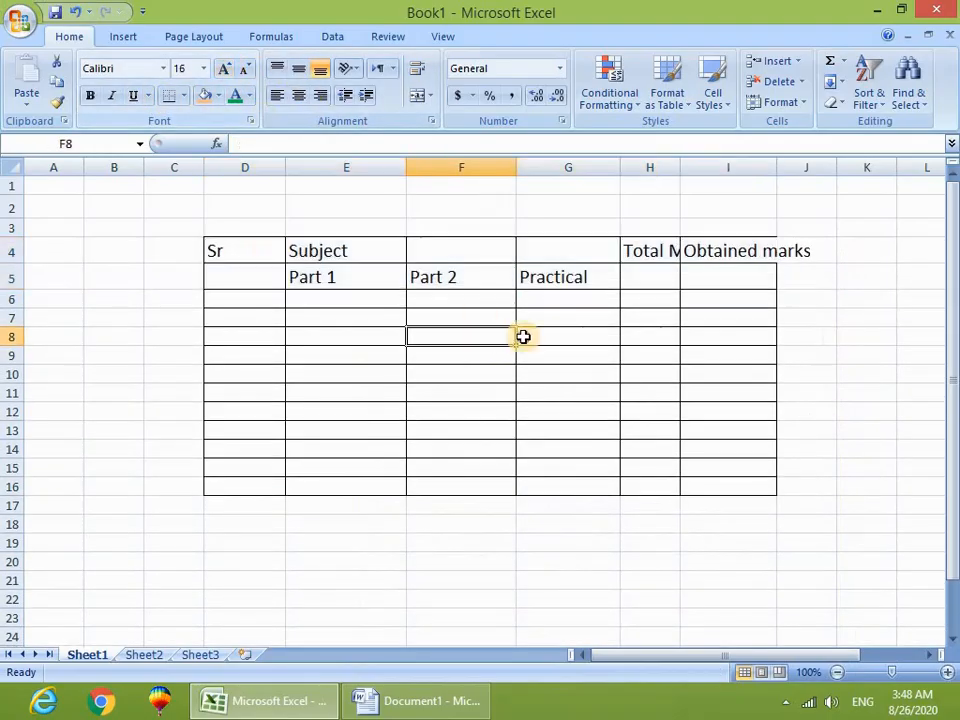
pyautogui.doubleClick(686, 165)
pyautogui.moveTo(825, 165); pyautogui.dragTo(862, 167)
pyautogui.click(803, 336)
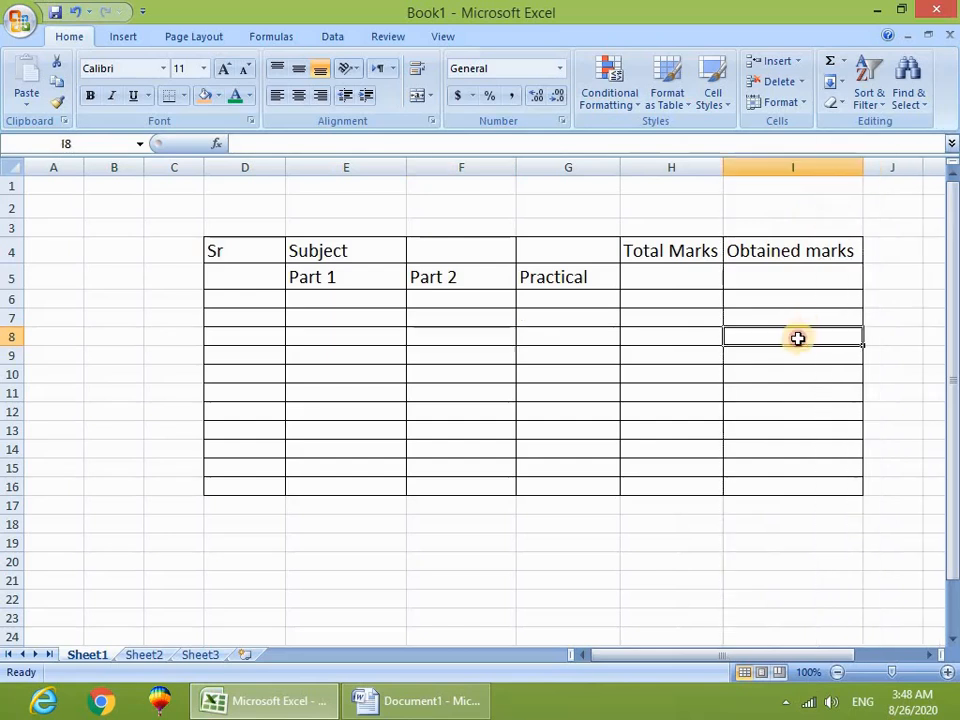
# Merge and center the Sr heading over D4:D5 and the Subject heading over E4:G4
pyautogui.moveTo(249, 253); pyautogui.dragTo(262, 278)
pyautogui.click(415, 97)
pyautogui.click(447, 334)
pyautogui.moveTo(340, 250); pyautogui.dragTo(559, 242)
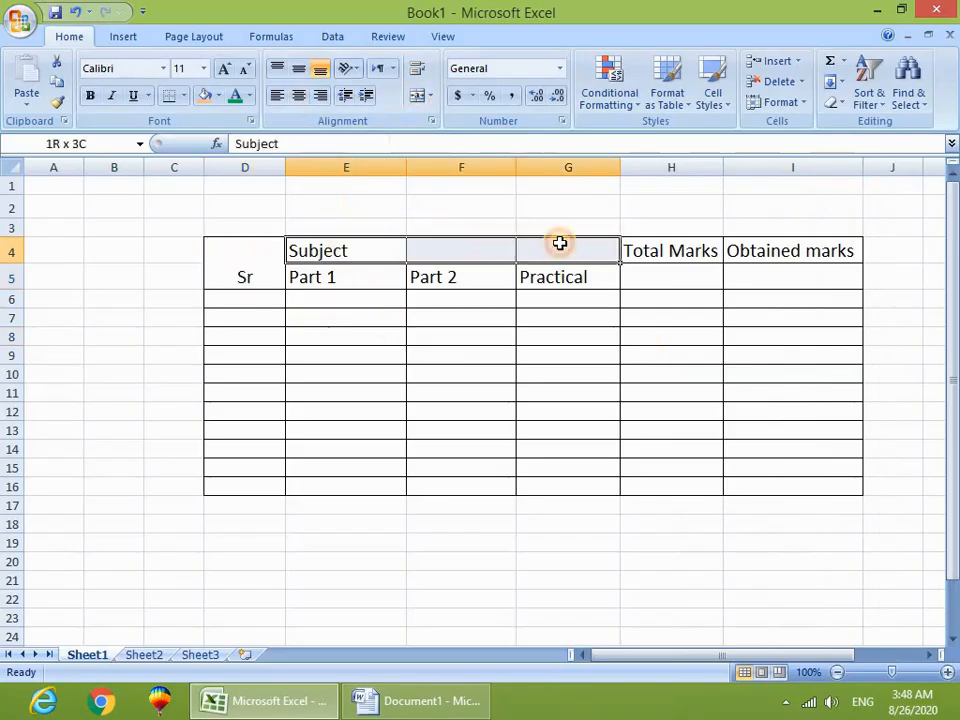
pyautogui.click(417, 96)
pyautogui.click(461, 413)
# Merge and center the Total Marks heading over H4:H5 and the Obtained marks heading over I4:I5
pyautogui.moveTo(671, 250); pyautogui.dragTo(675, 275)
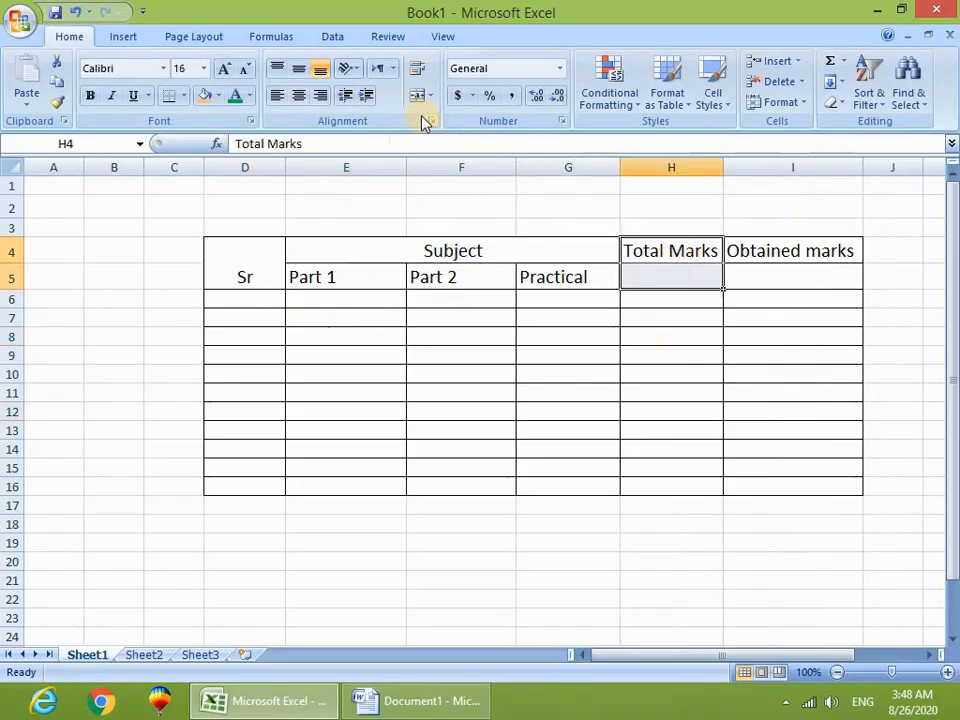
pyautogui.click(417, 96)
pyautogui.moveTo(808, 253); pyautogui.dragTo(800, 280)
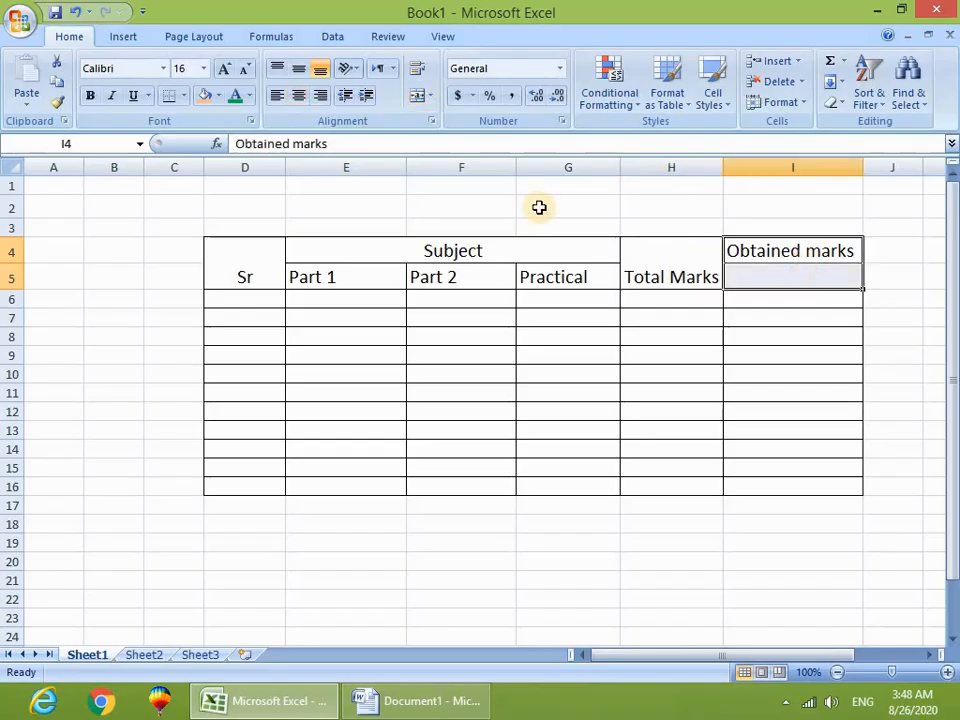
pyautogui.click(417, 96)
pyautogui.click(570, 392)
# Format the header range D4:I5 in bold with a light green fill, and narrow the Sr column
pyautogui.moveTo(235, 250); pyautogui.dragTo(738, 277)
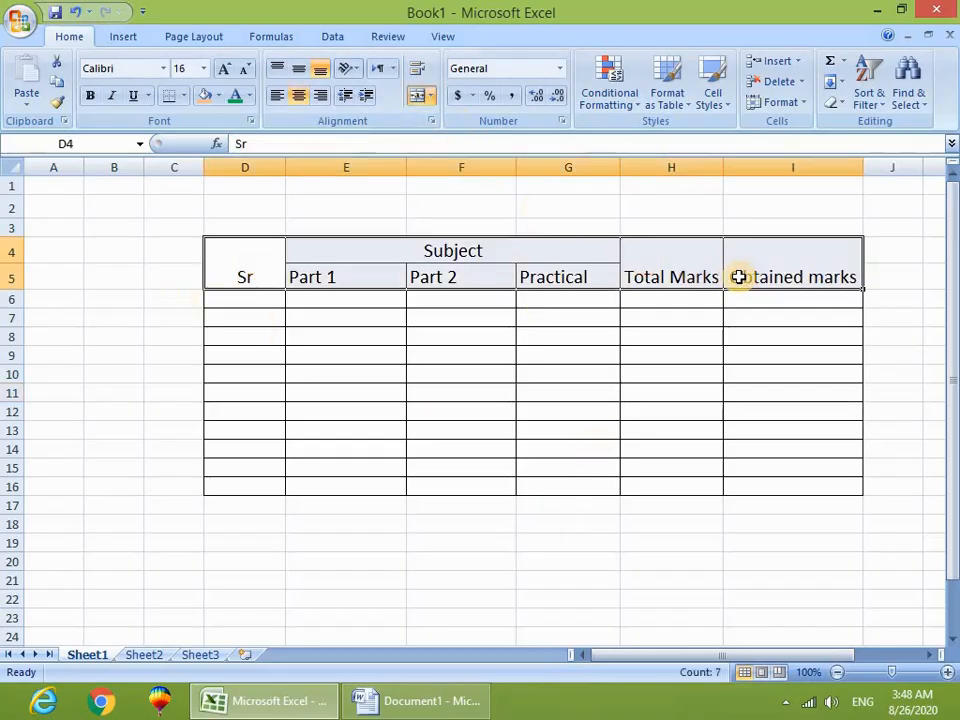
pyautogui.click(217, 96)
pyautogui.click(300, 162)
pyautogui.click(445, 430)
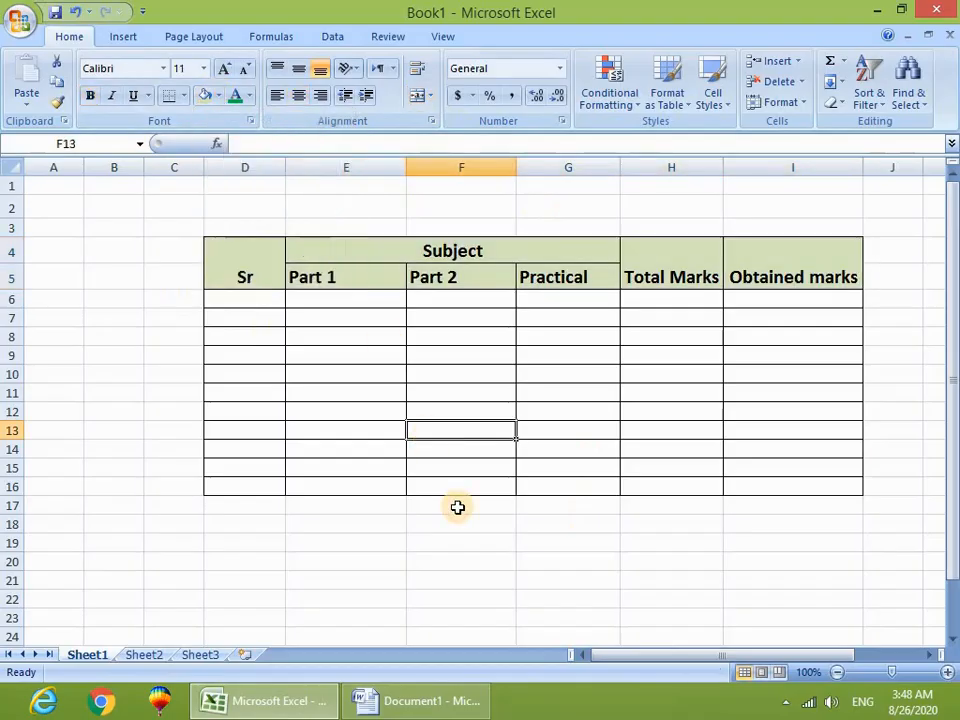
pyautogui.moveTo(285, 167); pyautogui.dragTo(257, 167)
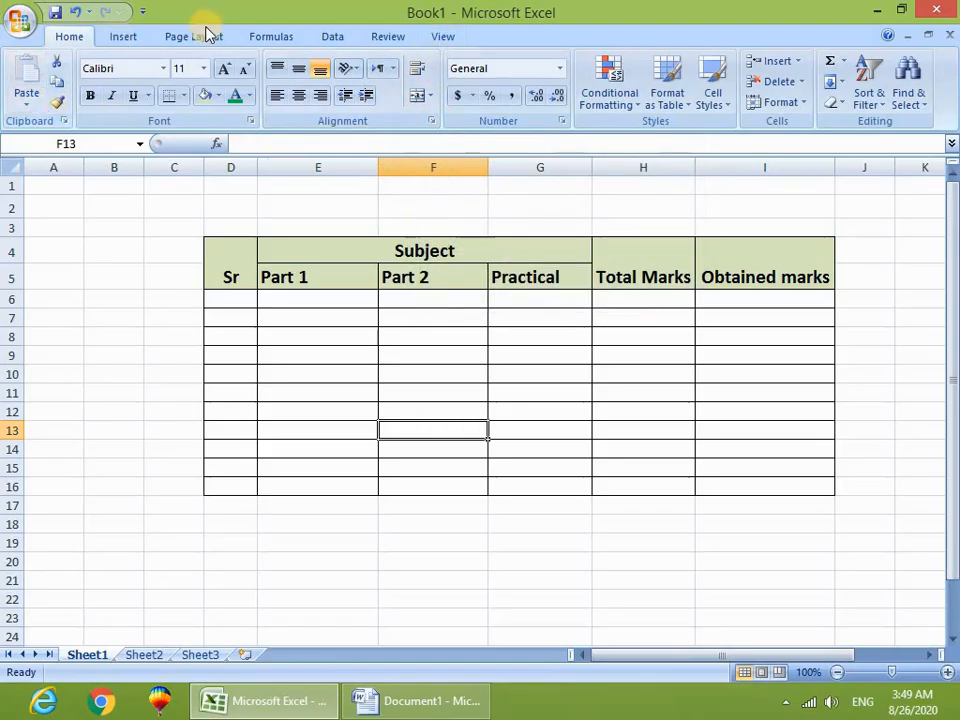
# Enter a long filler string without spaces in H7 so that it runs past the cell's edge
pyautogui.click(585, 334)
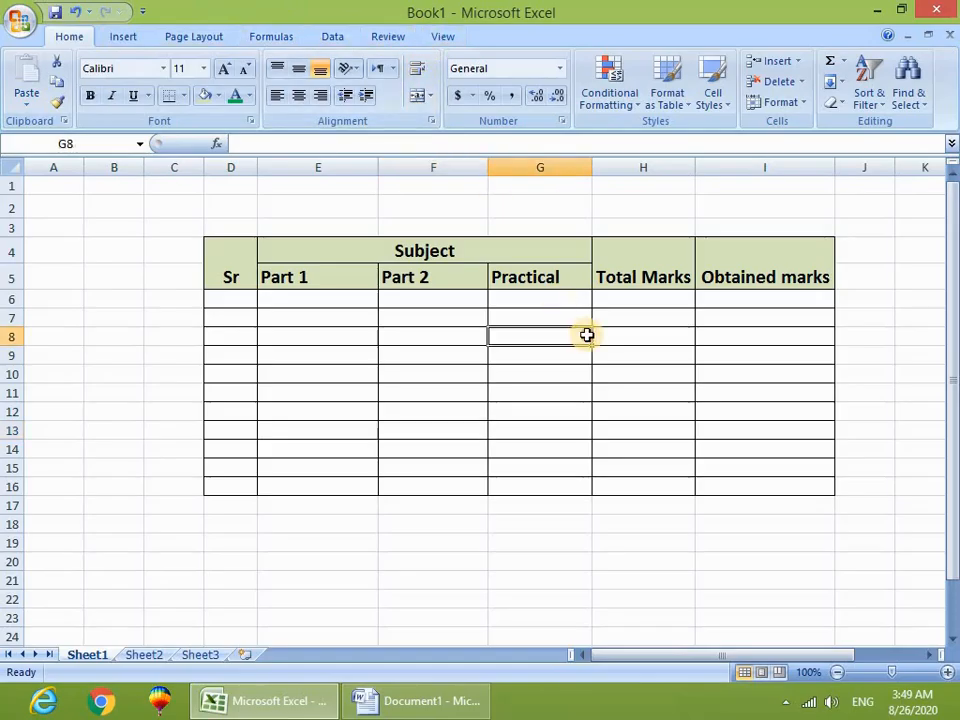
pyautogui.click(662, 318)
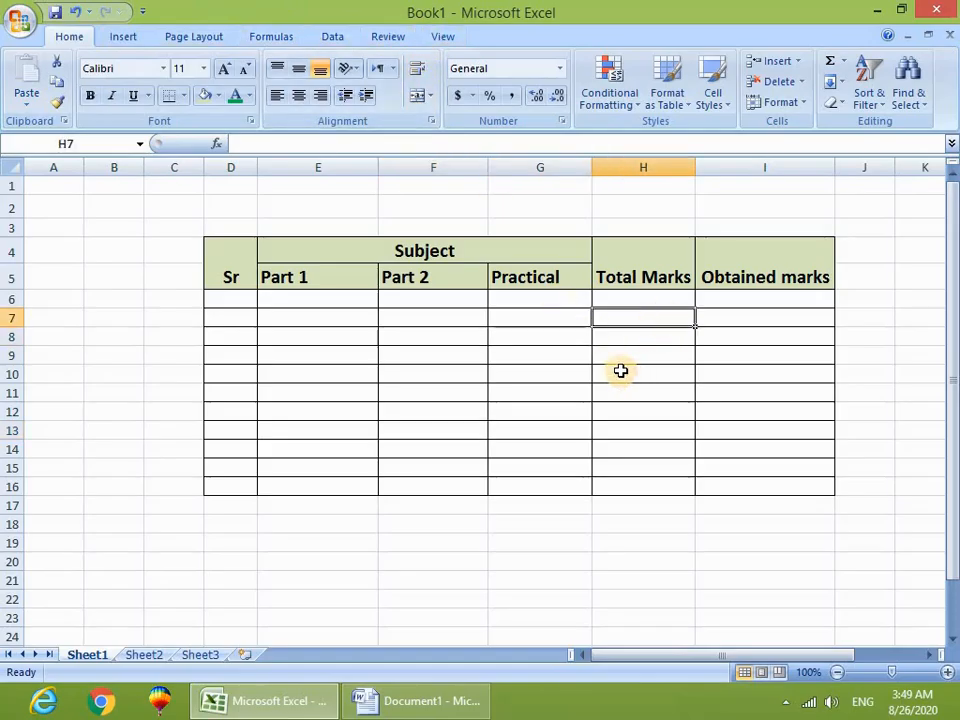
pyautogui.write('dfsdffsdffdfsaf')
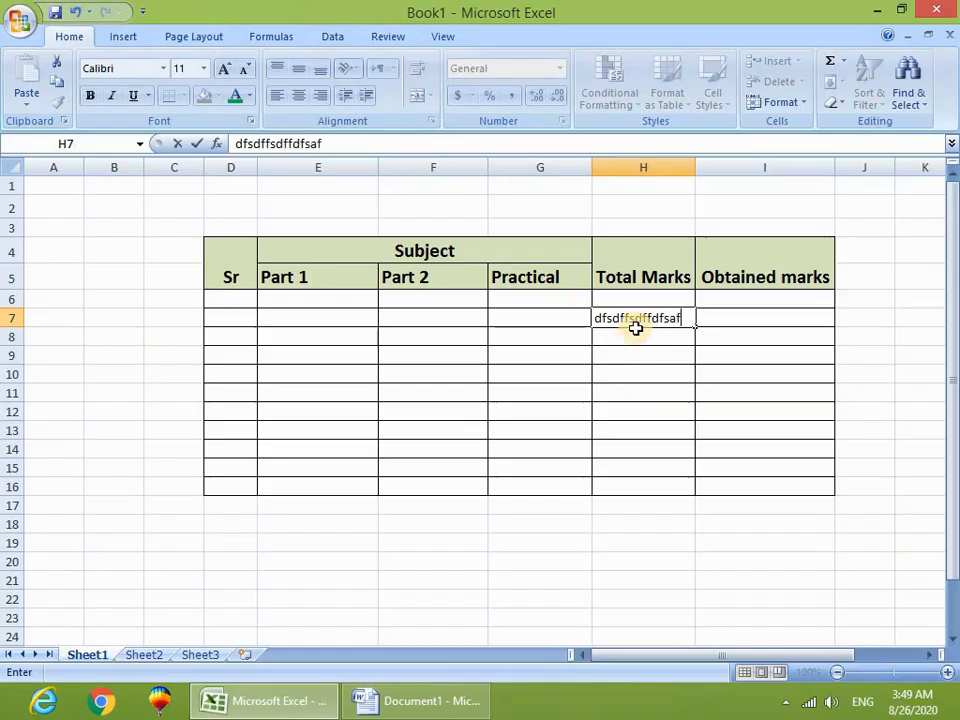
pyautogui.write('sd')
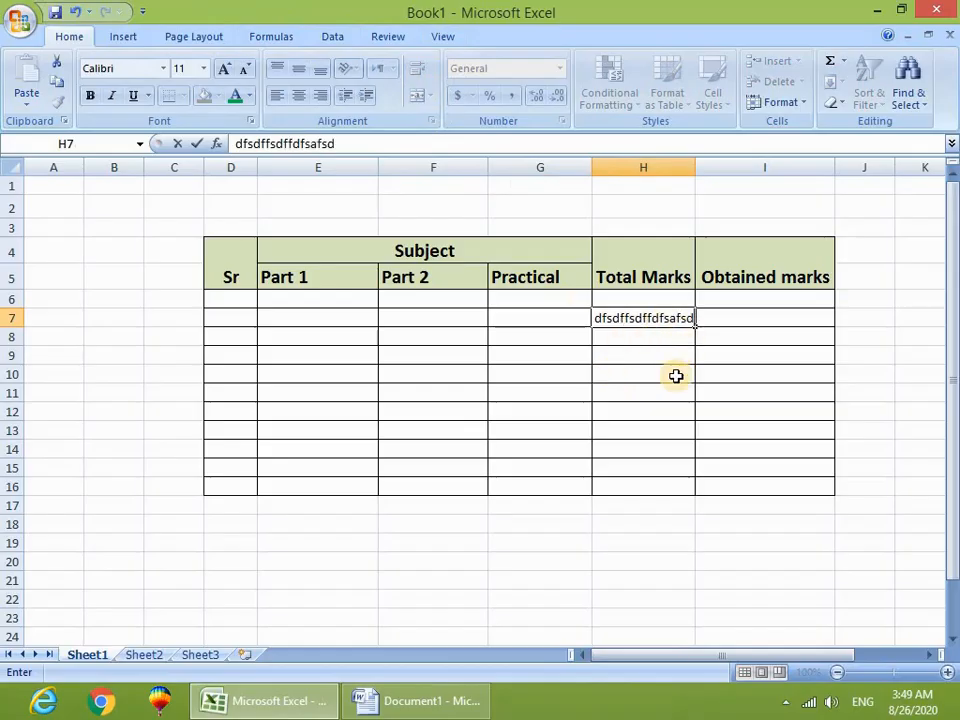
pyautogui.write('fsafsdfasdfsdfsdafasd')
pyautogui.click(674, 393)
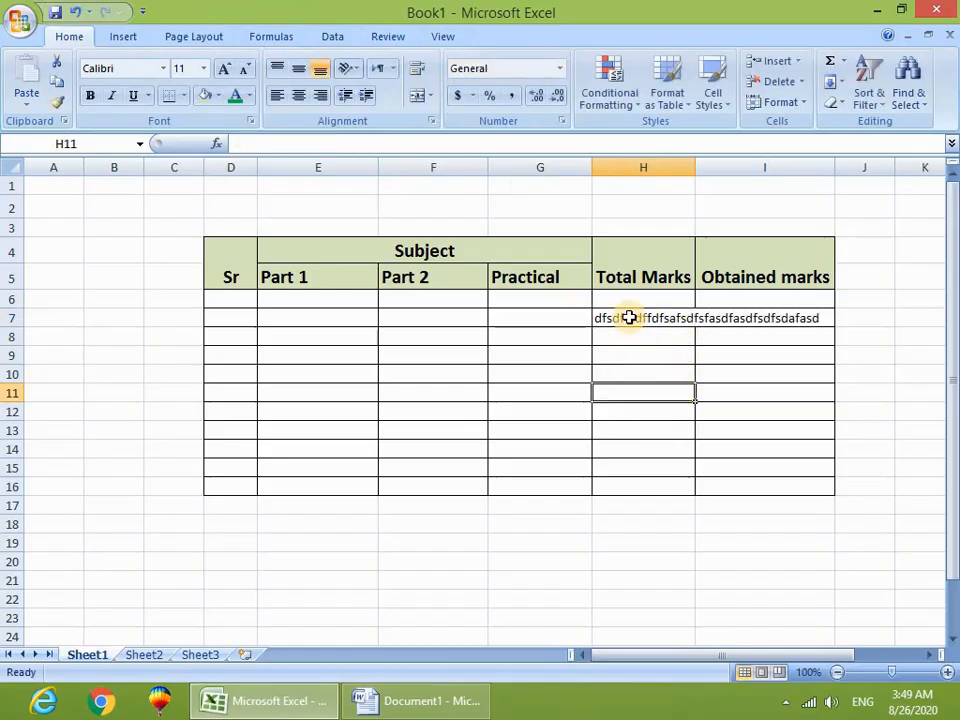
# Widen column H slightly and replace the text in H7 with sdfadffdfdsfddasfdasf
pyautogui.moveTo(701, 167)
pyautogui.mouseDown()
pyautogui.moveTo(866, 167)
pyautogui.moveTo(702, 190)
pyautogui.mouseUp()
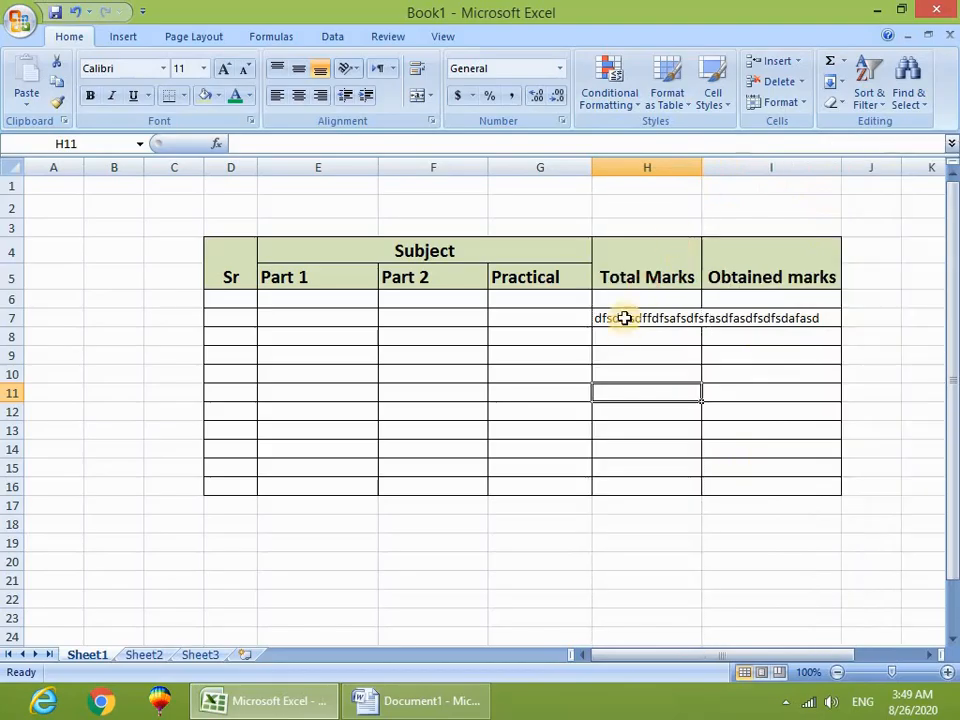
pyautogui.click(634, 319)
pyautogui.write('sdfadffdfdsfddasfdasf')
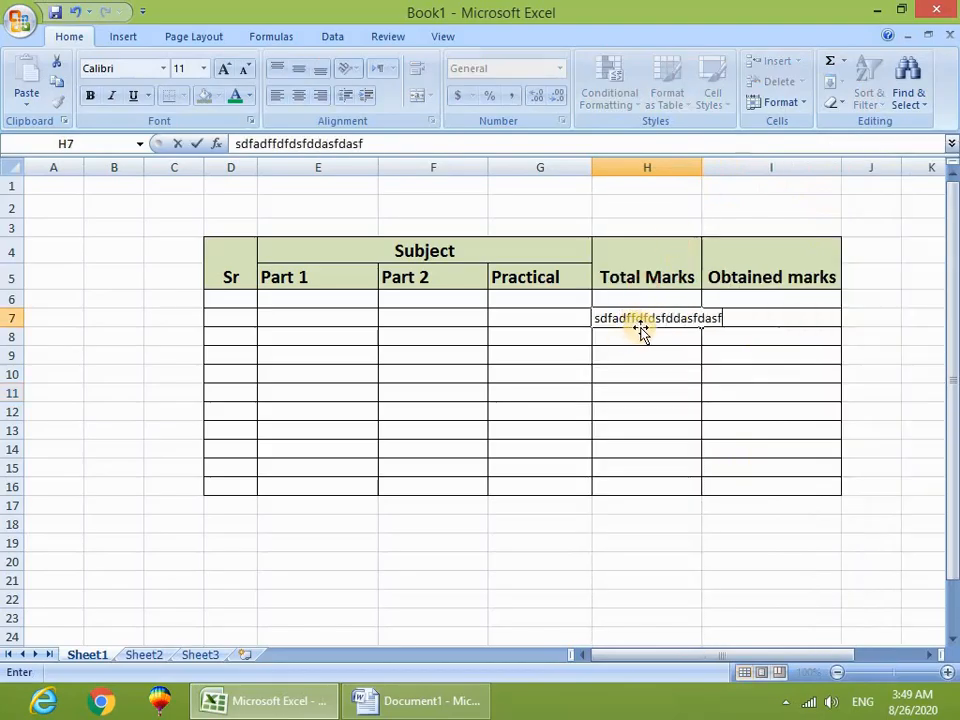
pyautogui.click(692, 389)
# Replace the text in H7 with fasdfffdfadfadfdasfafasdfasdffasdsda and wrap it within the cell
pyautogui.click(655, 322)
pyautogui.write('fasdfffdfadfadfdasfafasdfasdffasdsda')
pyautogui.click(688, 412)
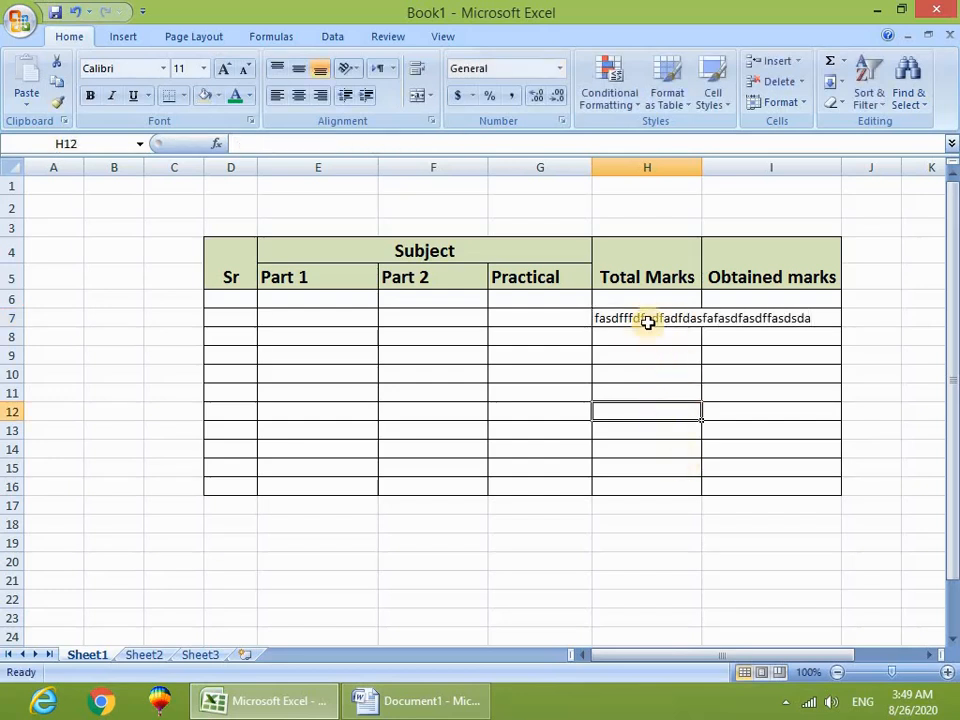
pyautogui.click(648, 320)
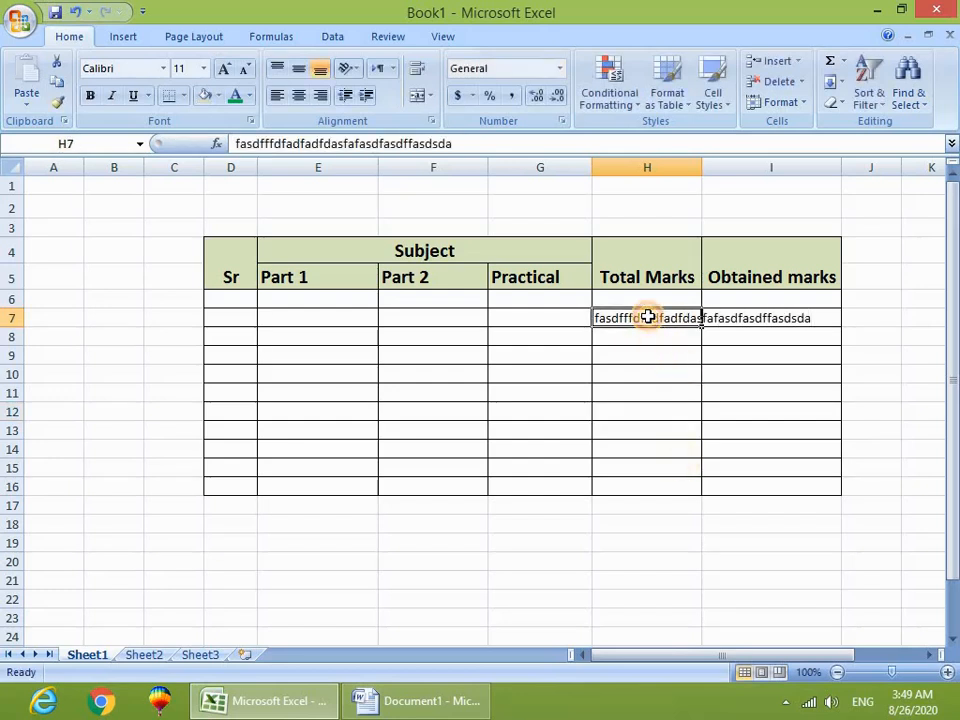
pyautogui.click(416, 69)
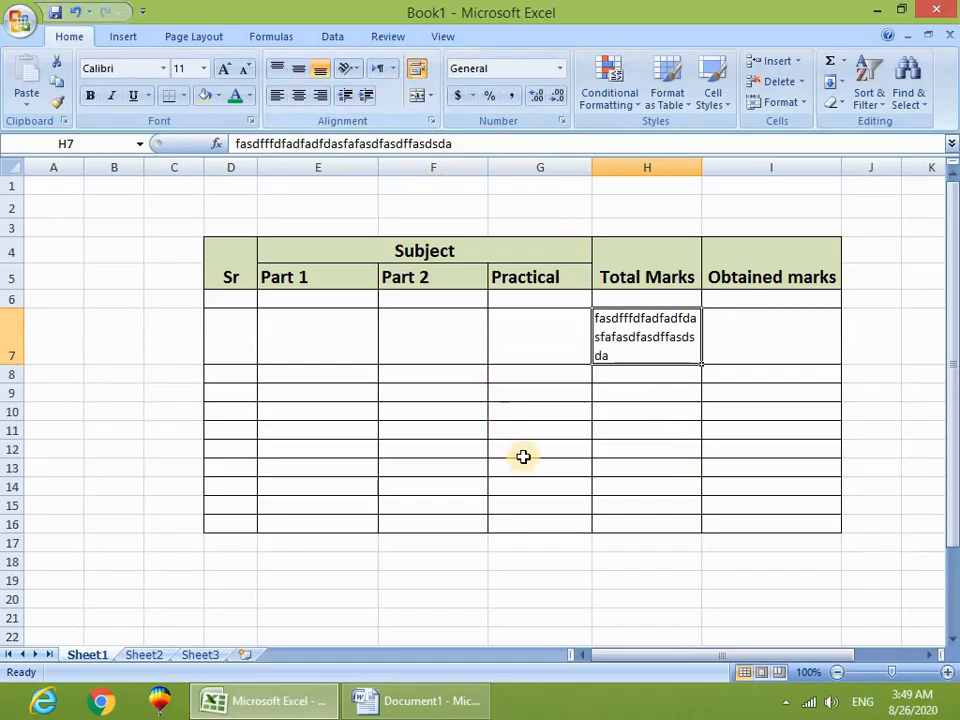
# Enter fdadgdgdsgadsdag in F8, followed by a manual line break and fvdadgasdgdg within the same cell
pyautogui.click(429, 375)
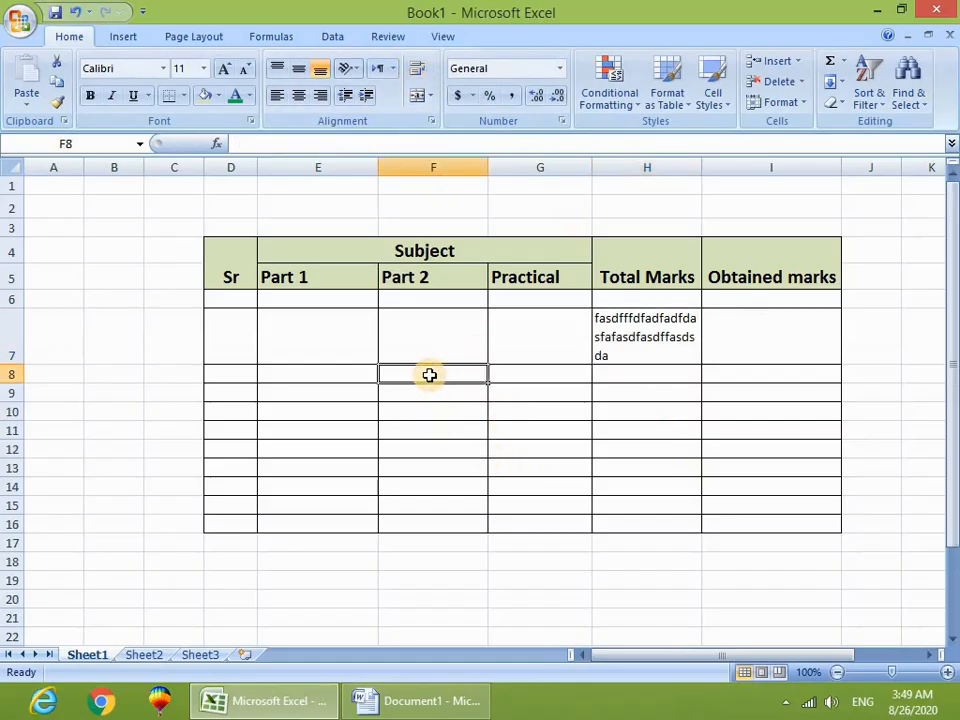
pyautogui.write('fdadgdgdsgadsdag')
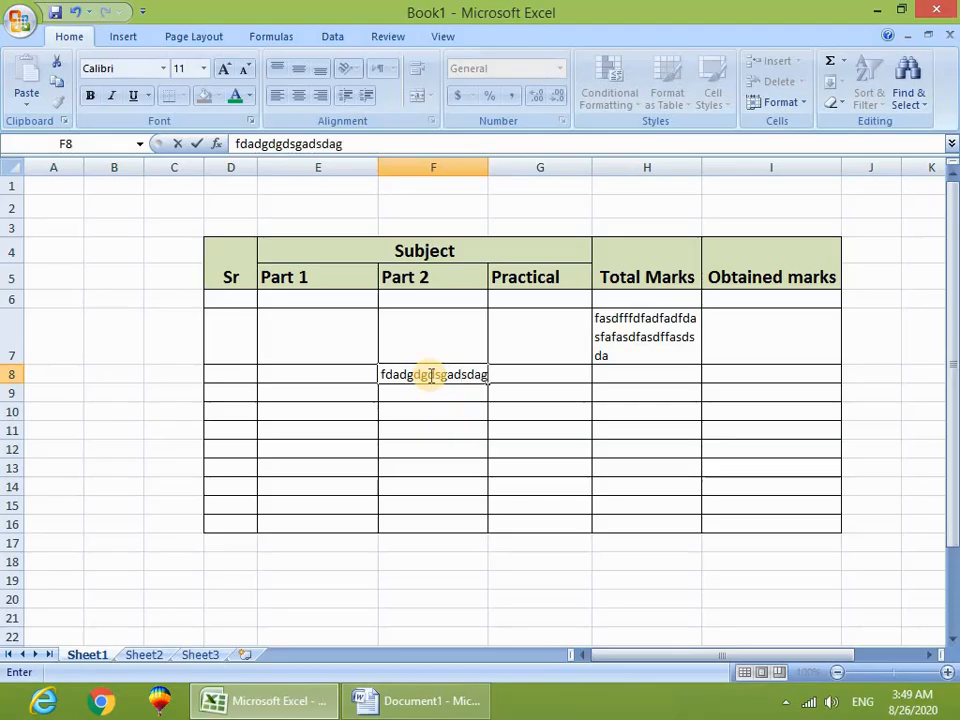
pyautogui.press('alt')
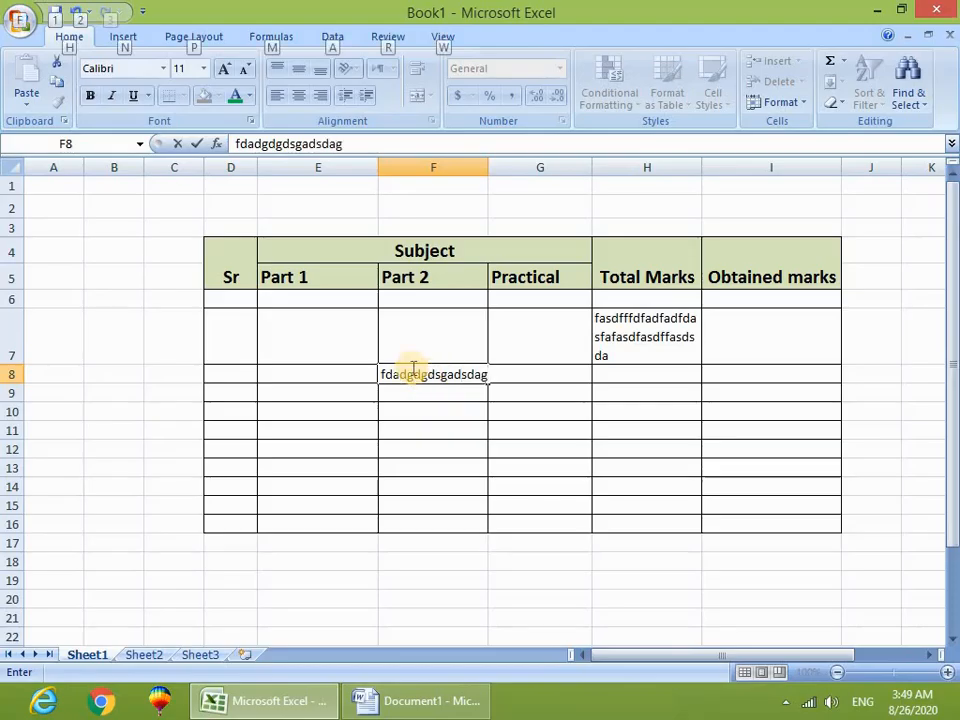
pyautogui.hotkey('alt', 'Return')
pyautogui.write('fvdad')
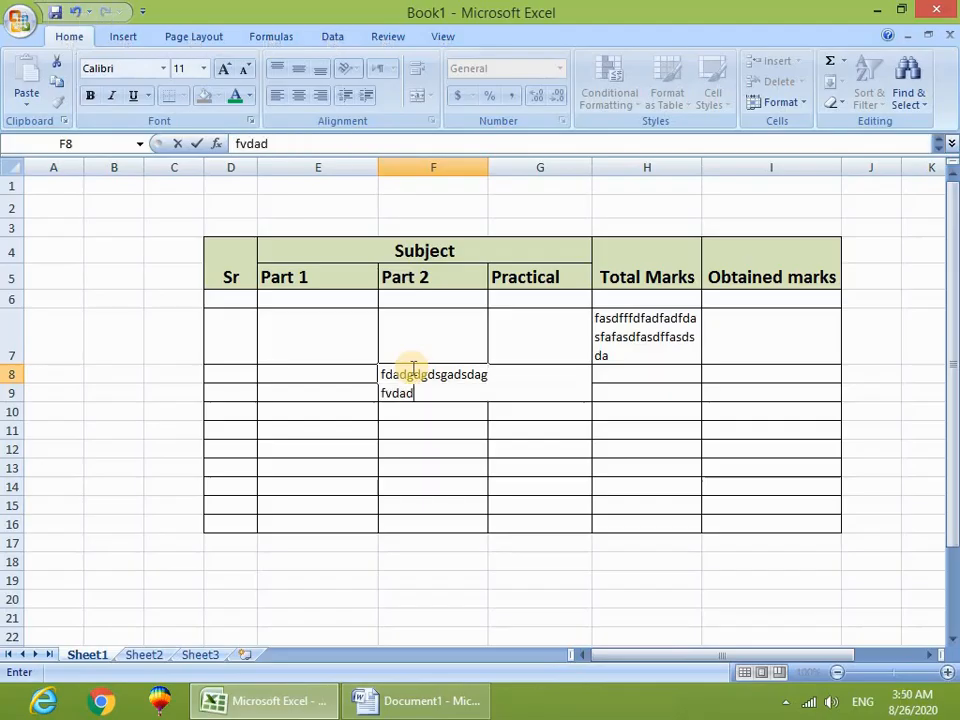
pyautogui.write('gasdgdg')
pyautogui.moveTo(414, 446); pyautogui.dragTo(414, 453)
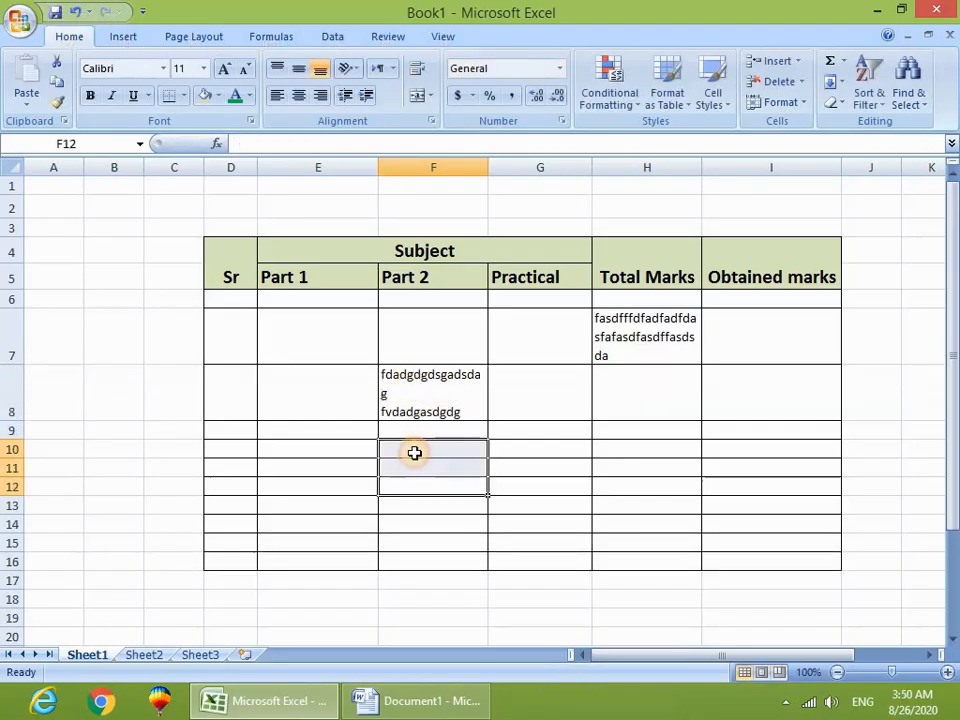
pyautogui.click(435, 398)
# Enter the long filler text dfdssdagdgasdgasdgdadsgadgagasd in G10
pyautogui.click(525, 450)
pyautogui.write('dfdssdagdgasdgasdgdadsgadgagasd')
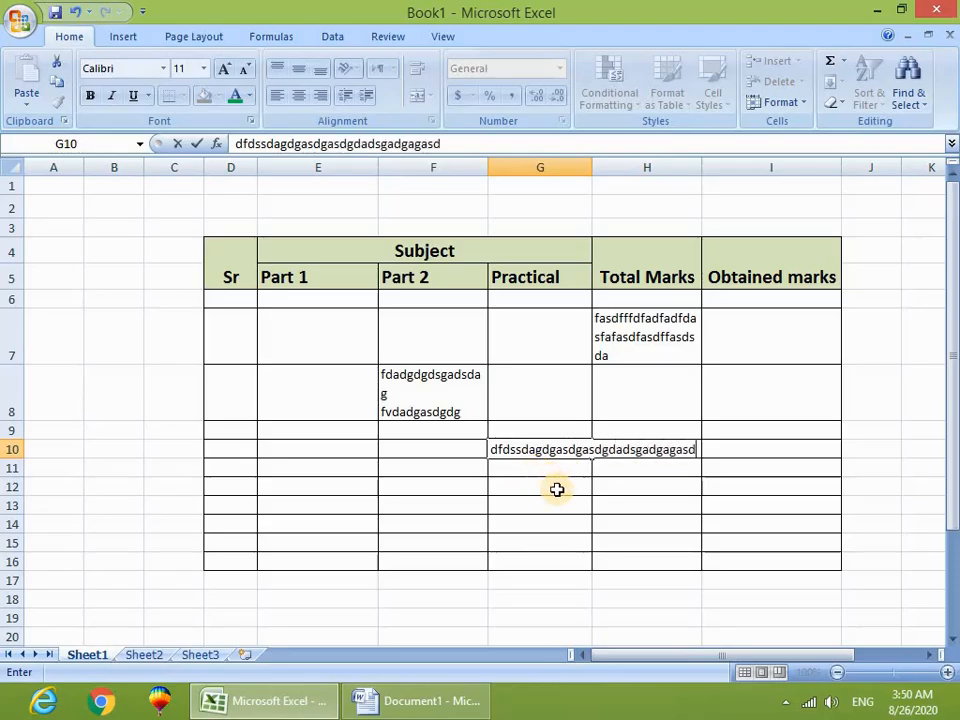
pyautogui.click(557, 489)
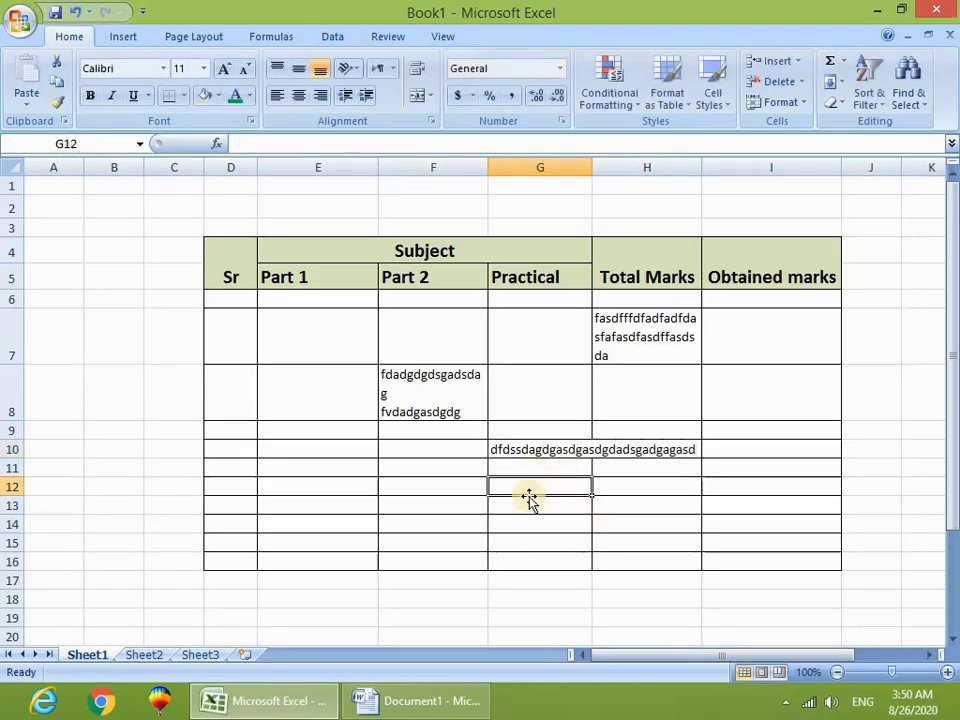
# Enter dadfdasfsdaffdfaasdfasdfasdsadf in G12 and wrap the text within the cell
pyautogui.write('dadfdasfsdaffdfaasdfasdfasdsadf')
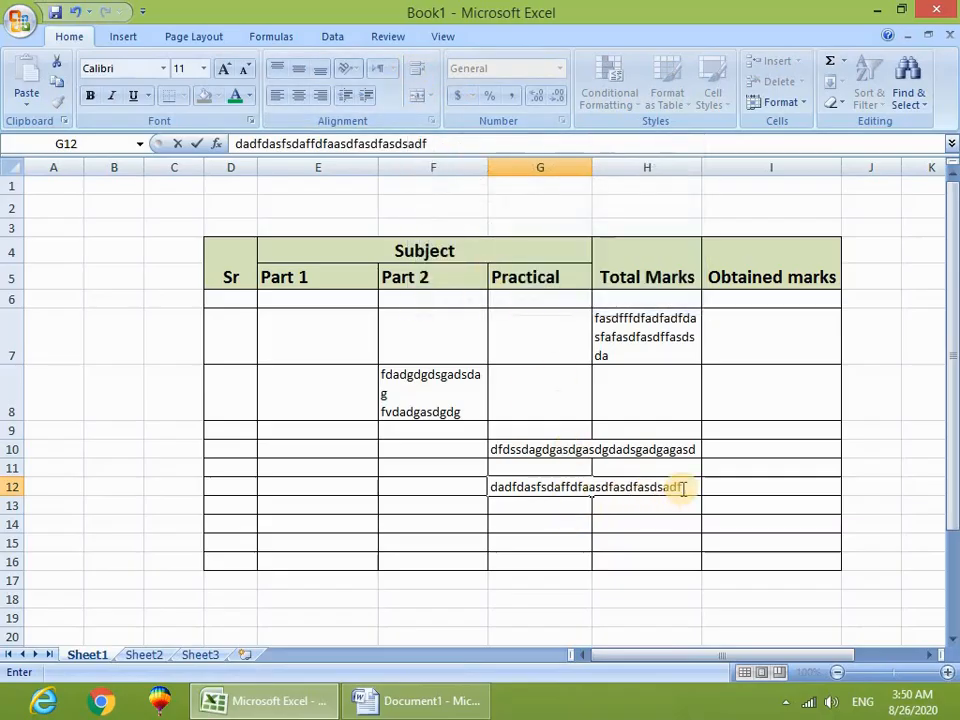
pyautogui.click(872, 427)
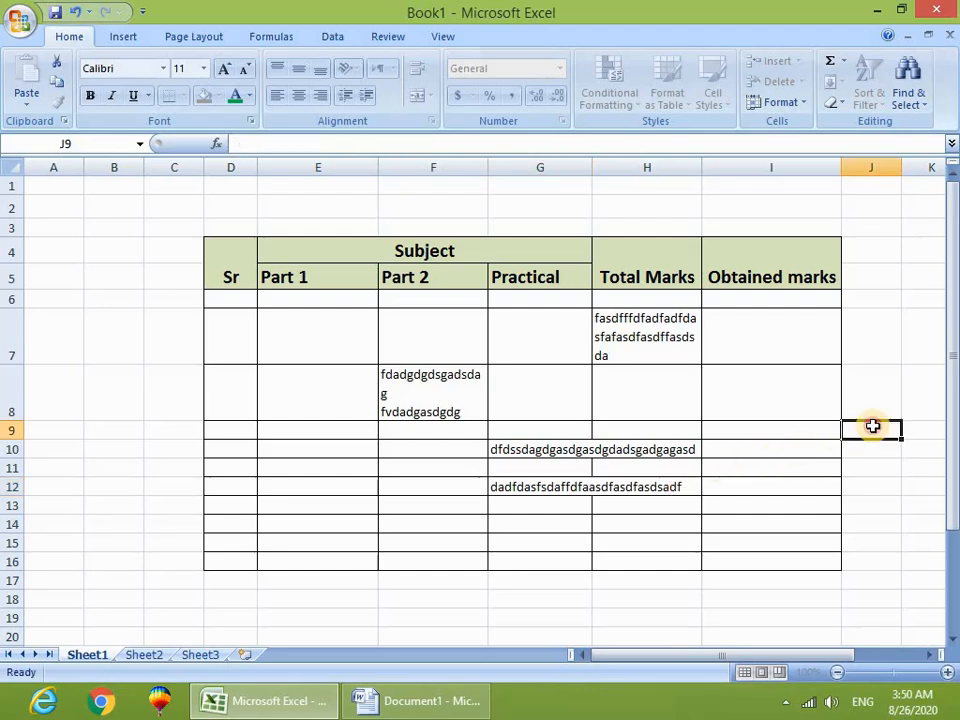
pyautogui.click(526, 483)
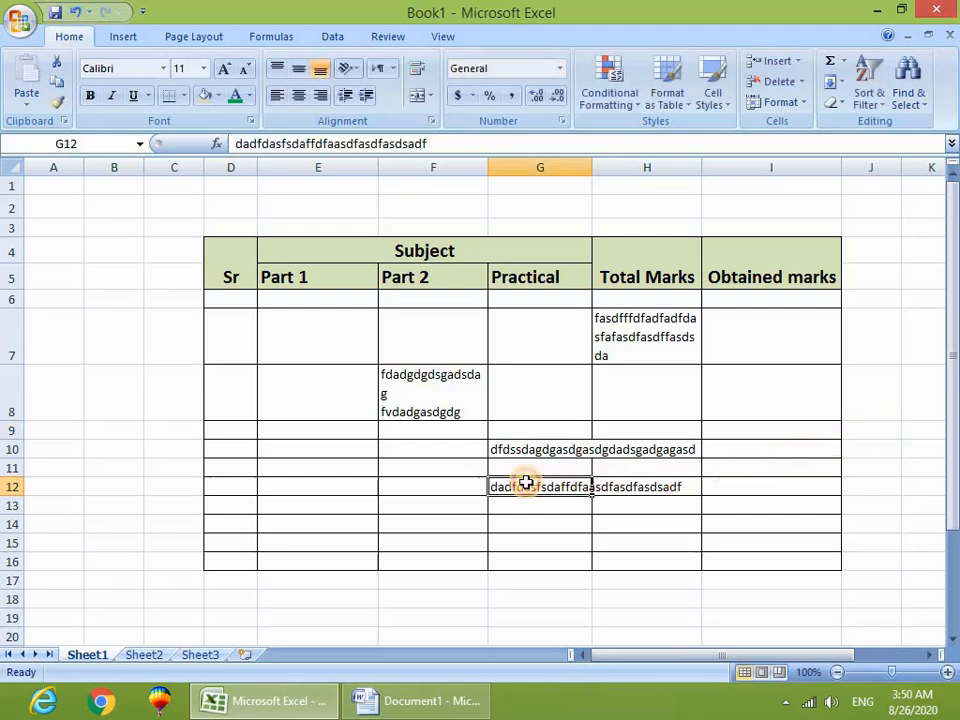
pyautogui.click(418, 69)
pyautogui.click(604, 514)
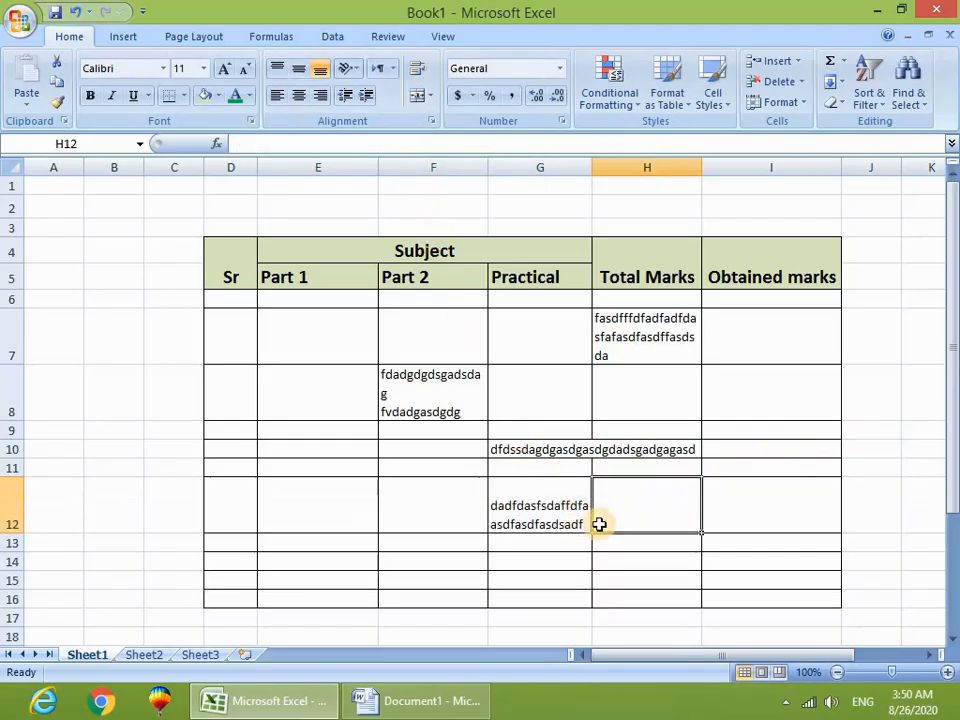